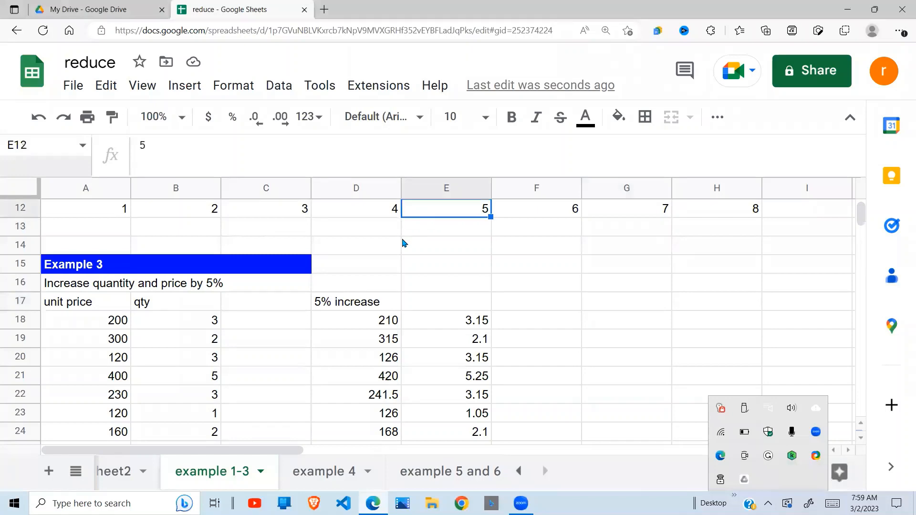
Clear the existing running total formula from cell B2 of Example 1.
key("ctrl+Up")
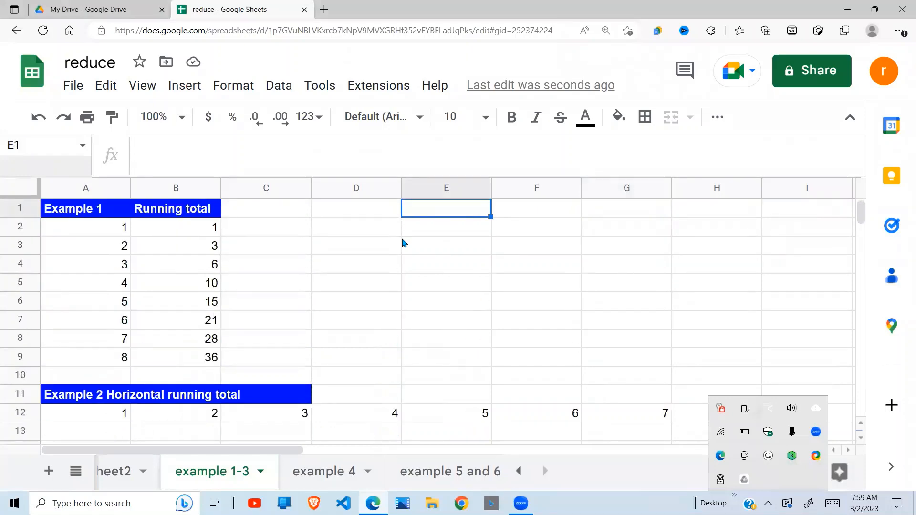
left_click(210, 232)
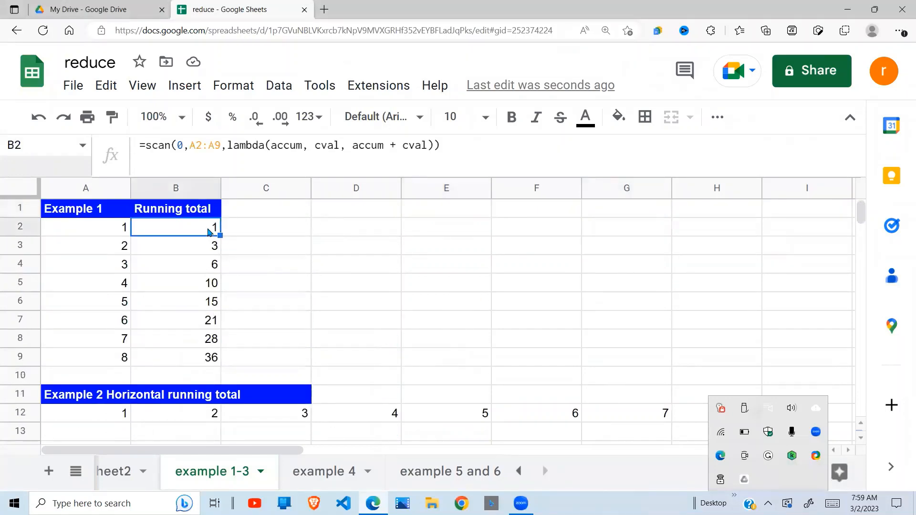
key("Delete")
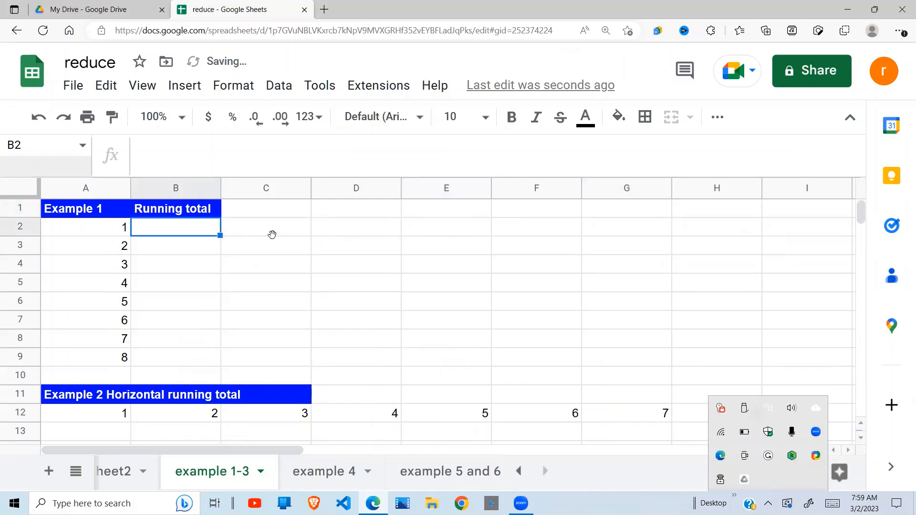
left_click(272, 234)
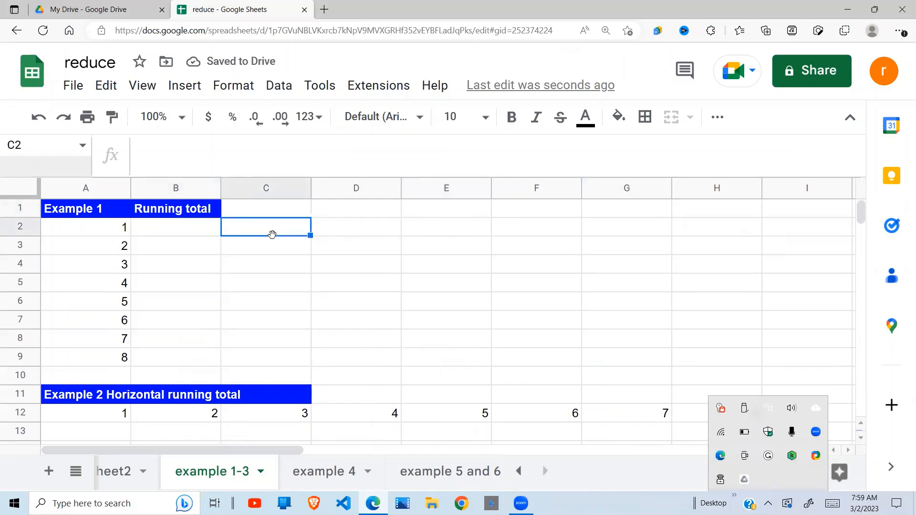
Begin a SCAN formula in B2 with initial value 0 and the range A2:A9.
left_click(208, 238)
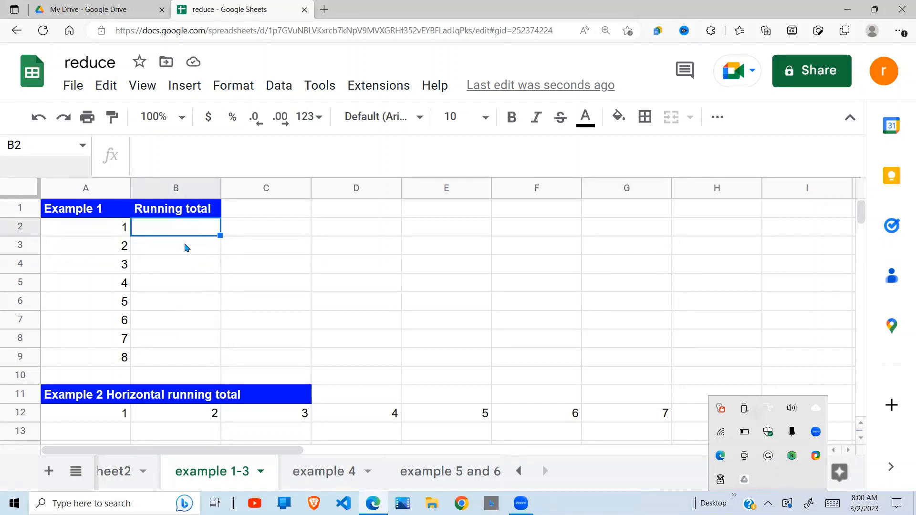
type("=scan")
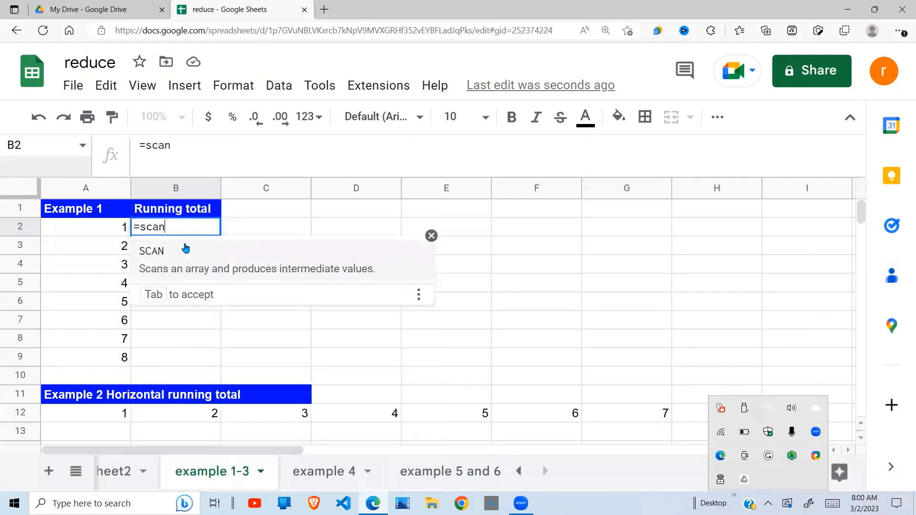
type("(")
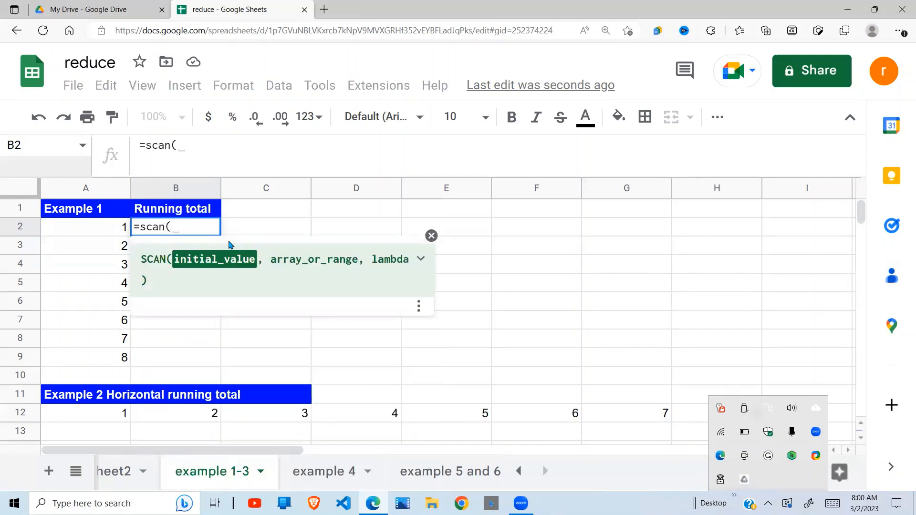
type("0,")
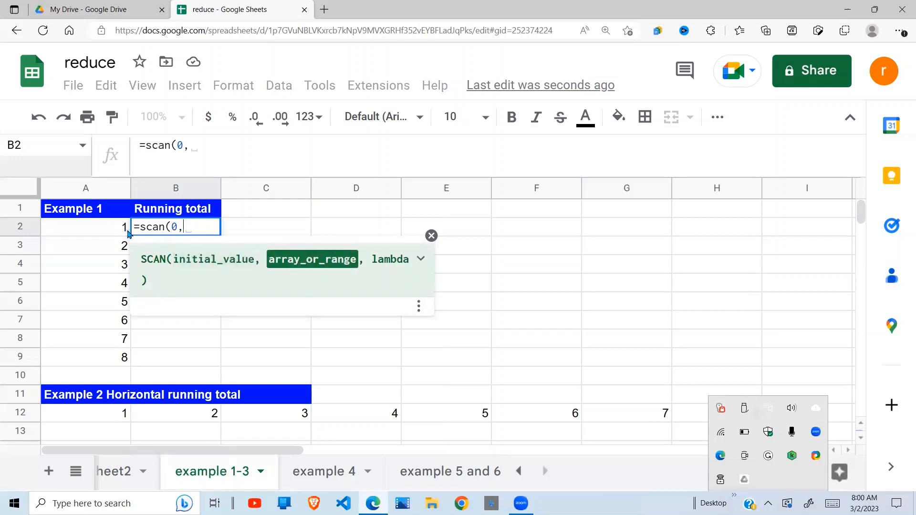
left_click_drag(123, 233, 123, 358)
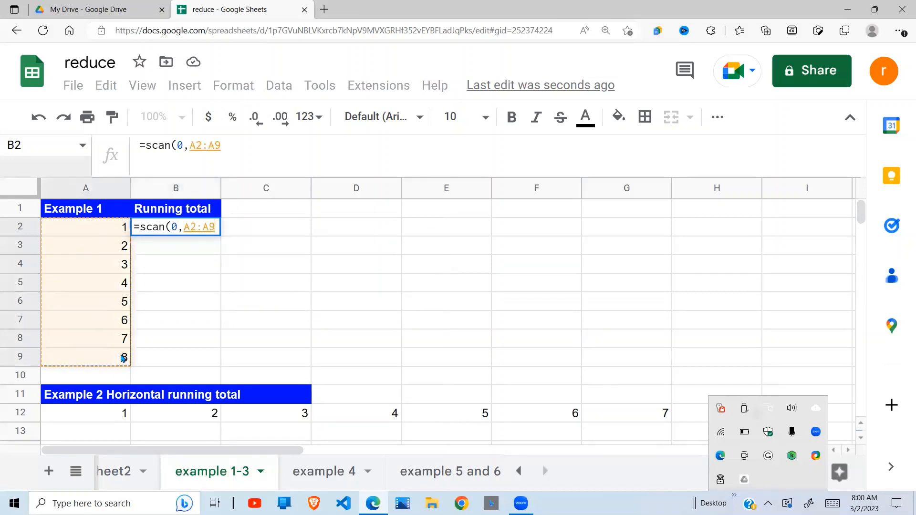
Begin a LAMBDA as the third argument of the SCAN formula and expand its function help.
type(",la")
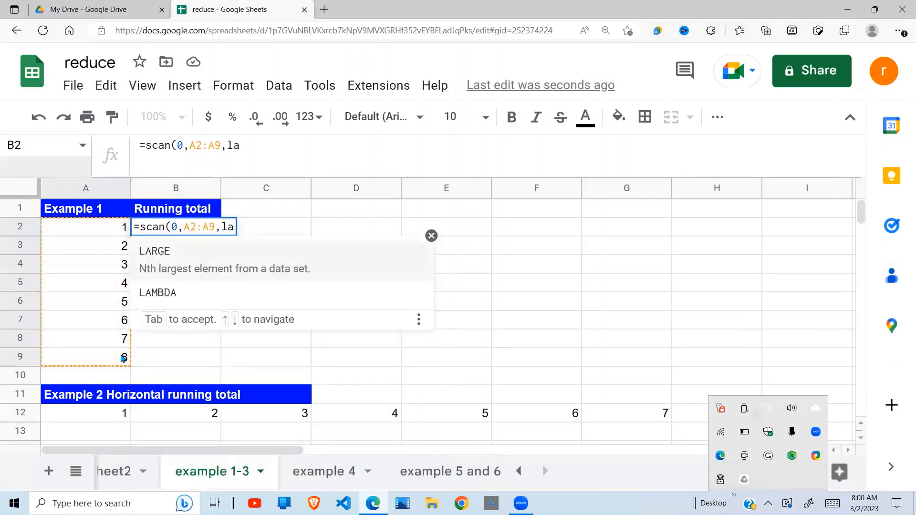
type("mbd")
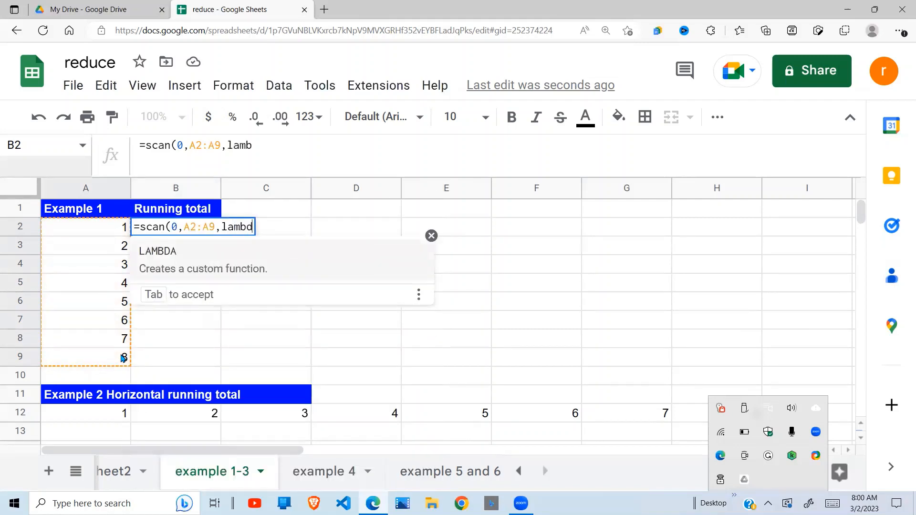
type("a(")
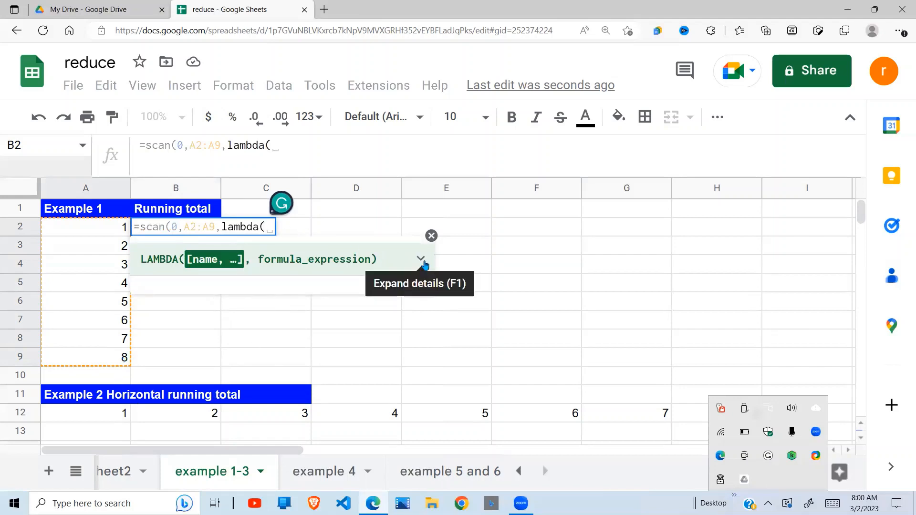
left_click(421, 259)
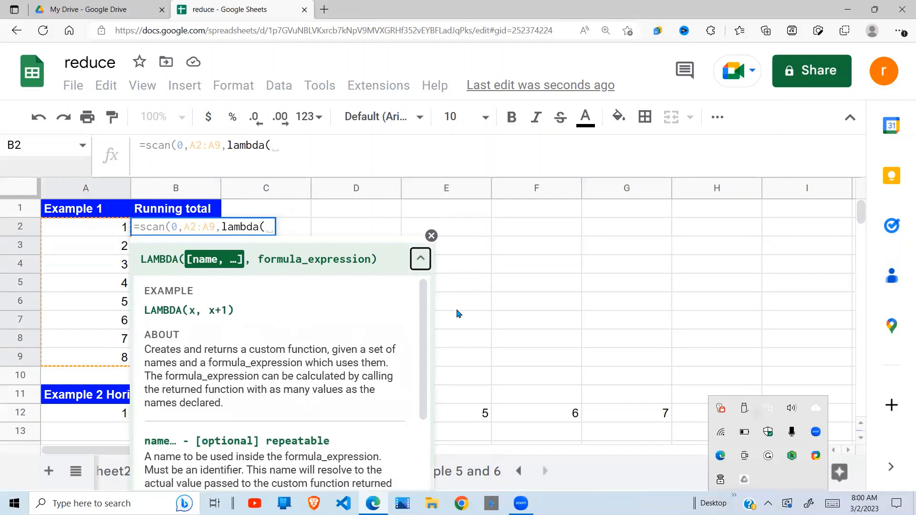
mouse_move(427, 315)
left_mouse_down()
mouse_move(426, 334)
mouse_move(425, 313)
left_mouse_up()
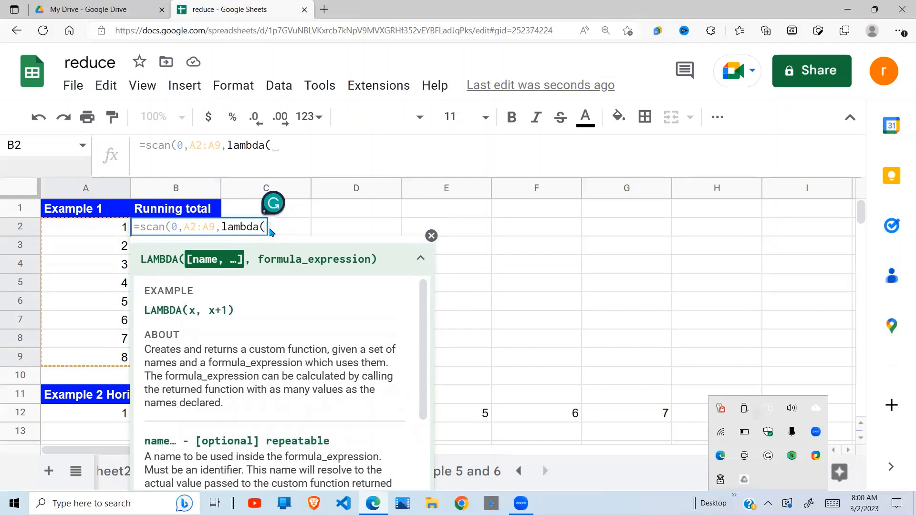
Name the LAMBDA parameters accum and cval, and dismiss the function help.
type("accum")
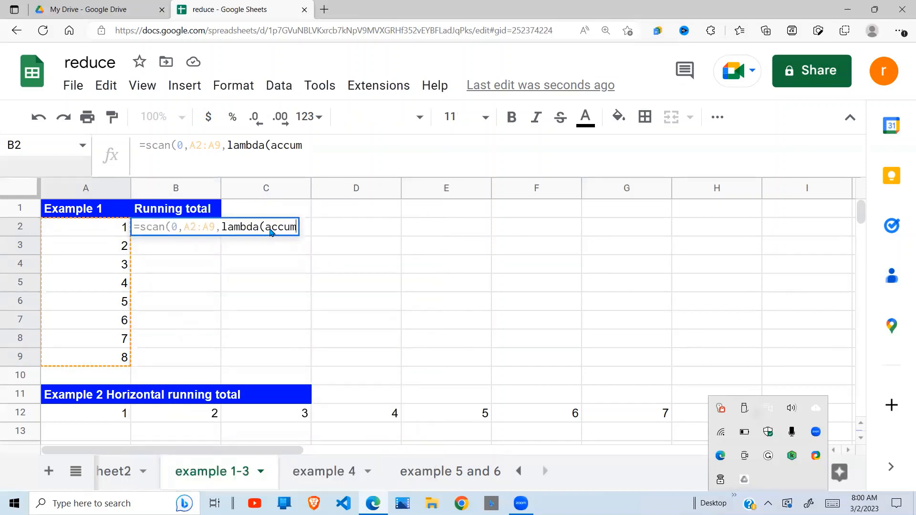
type(".c")
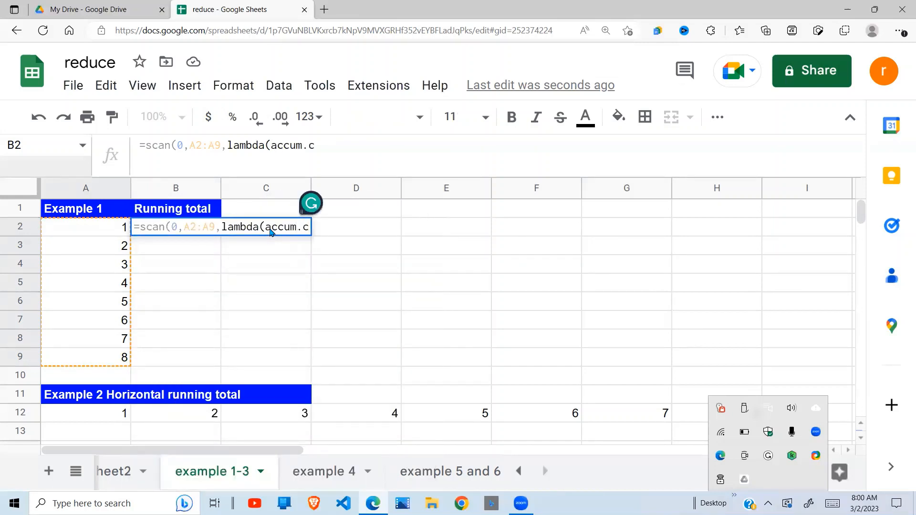
key("BackSpace")
key("BackSpace")
type(", ")
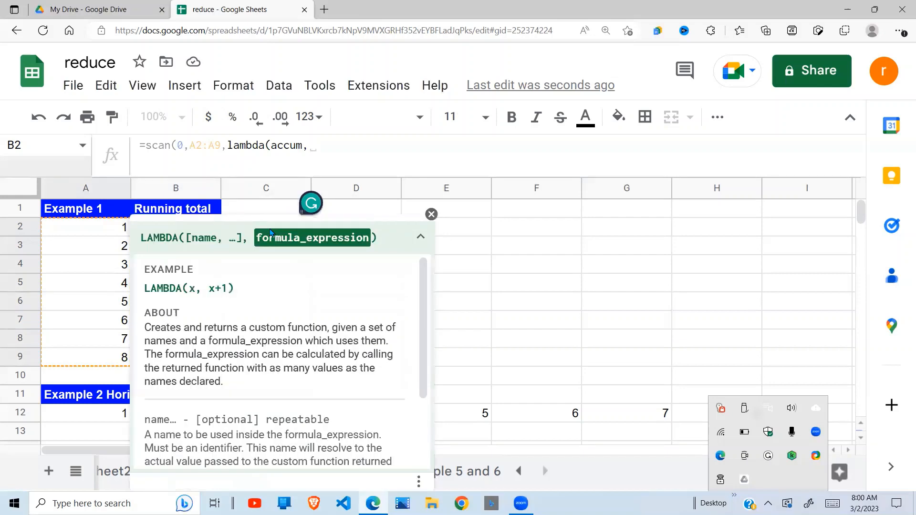
type("cval")
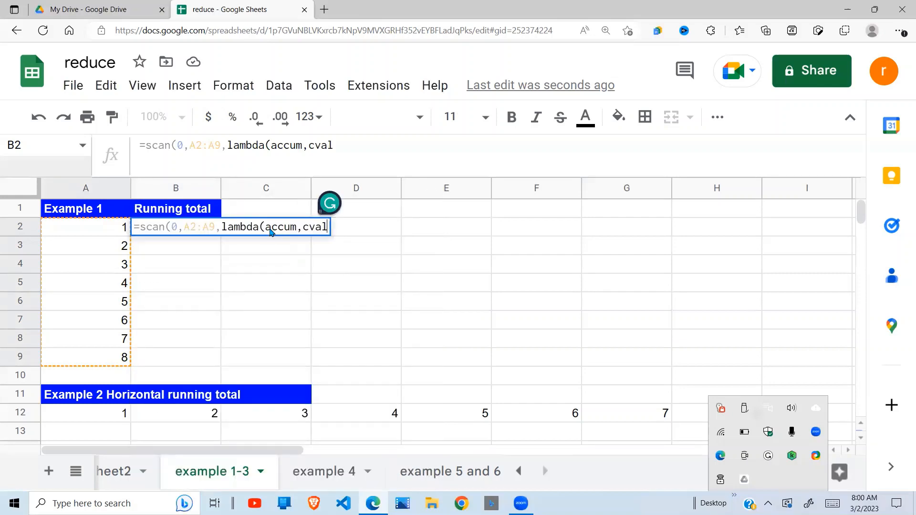
type(",")
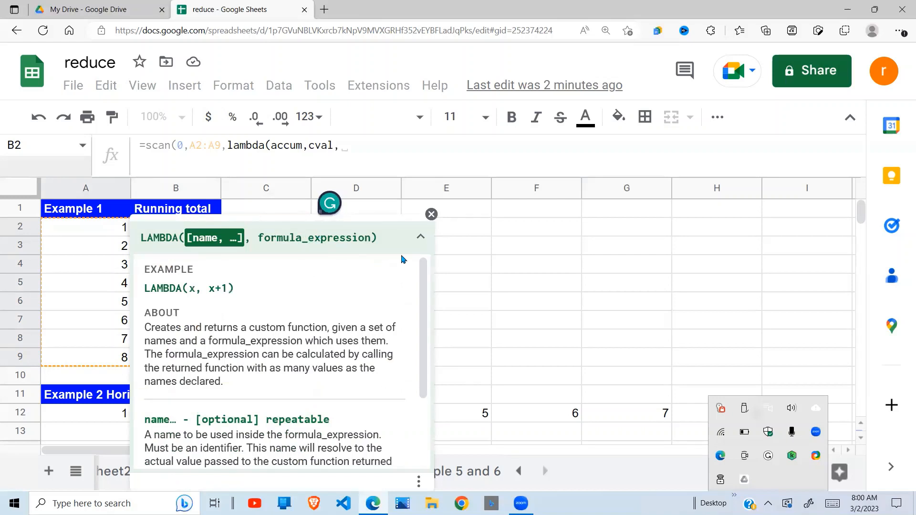
left_click(431, 216)
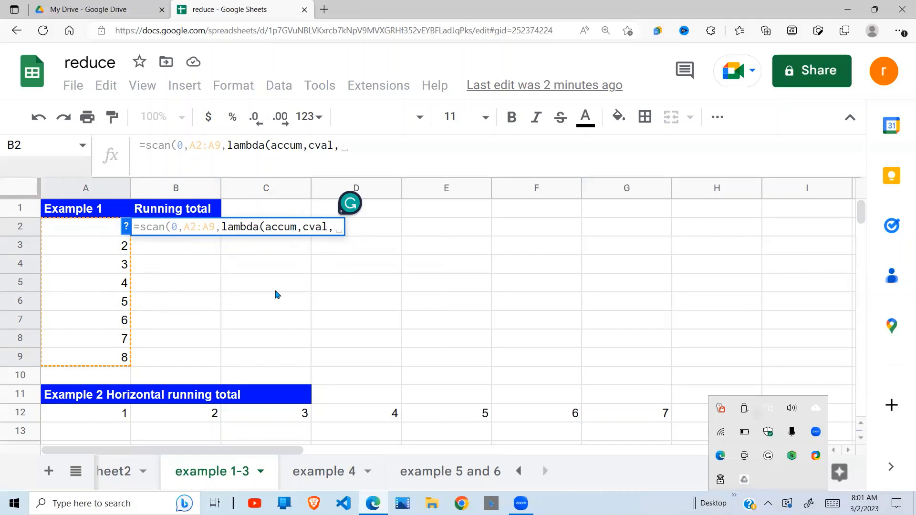
Complete the LAMBDA with the expression accum + cval, close both brackets and commit the B2 formula.
type("accu")
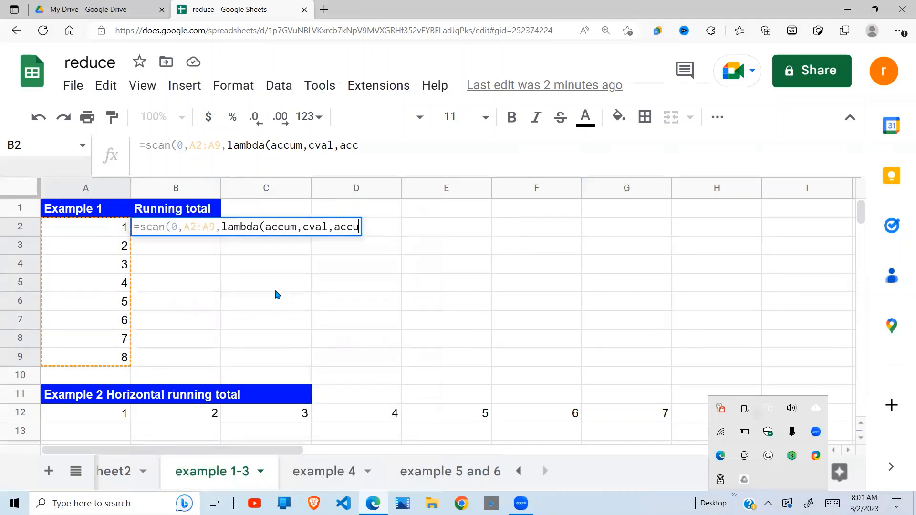
type("m ")
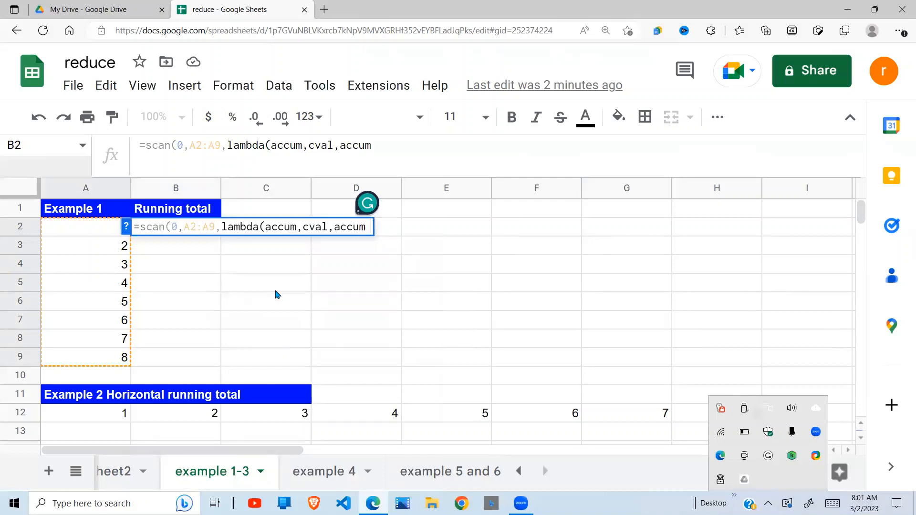
type("+ c")
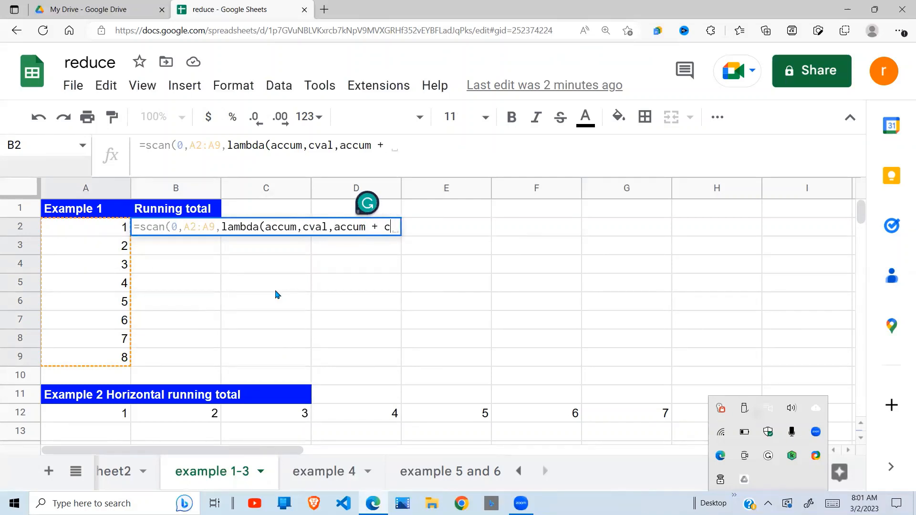
type("val")
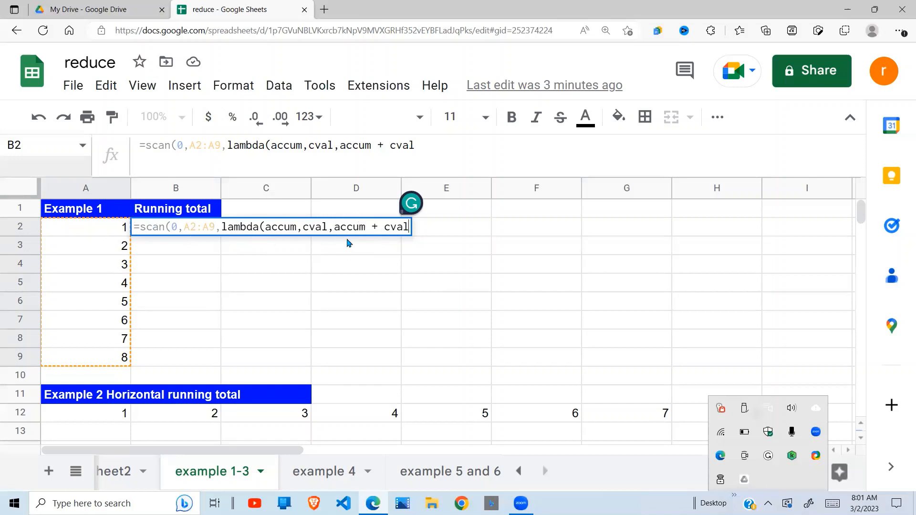
key("ctrl+minus")
key("ctrl+minus")
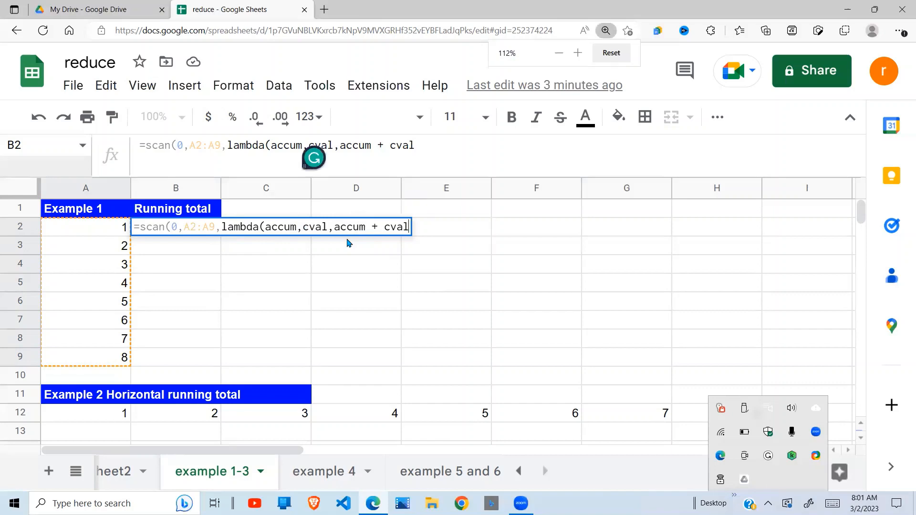
type(")")
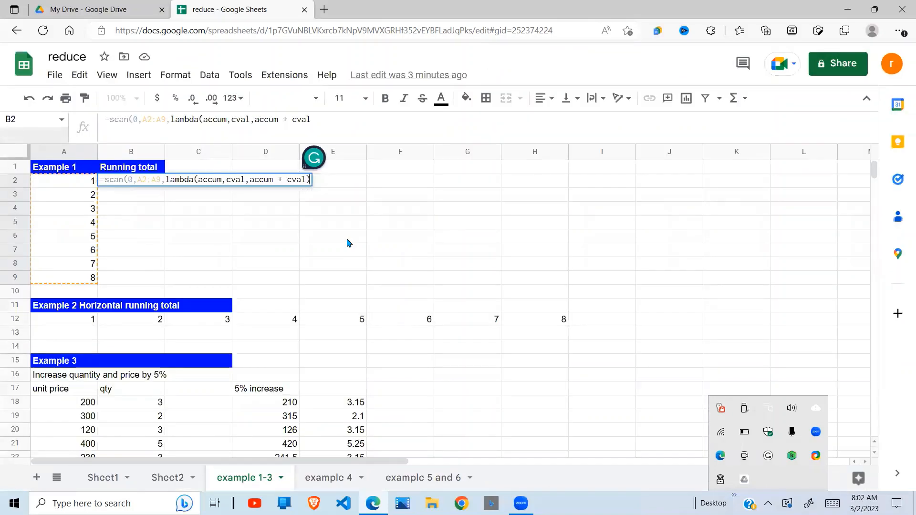
left_click(327, 116)
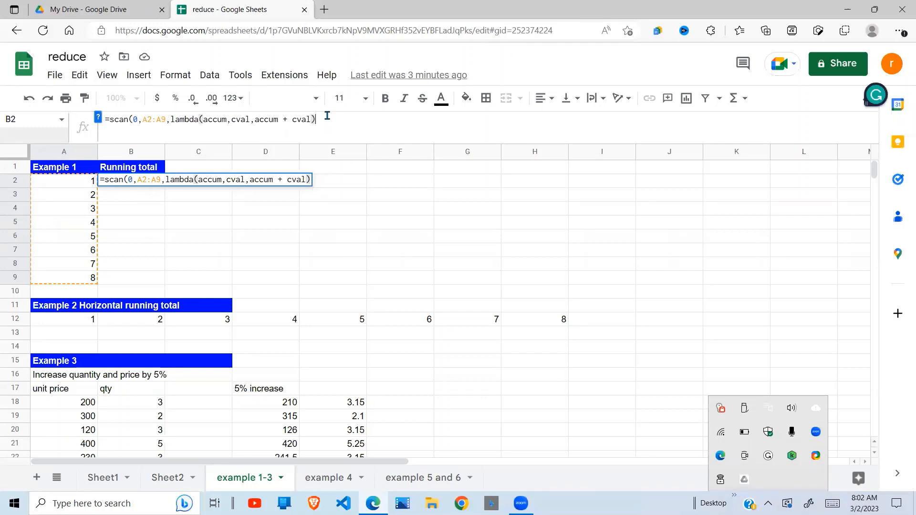
type(")")
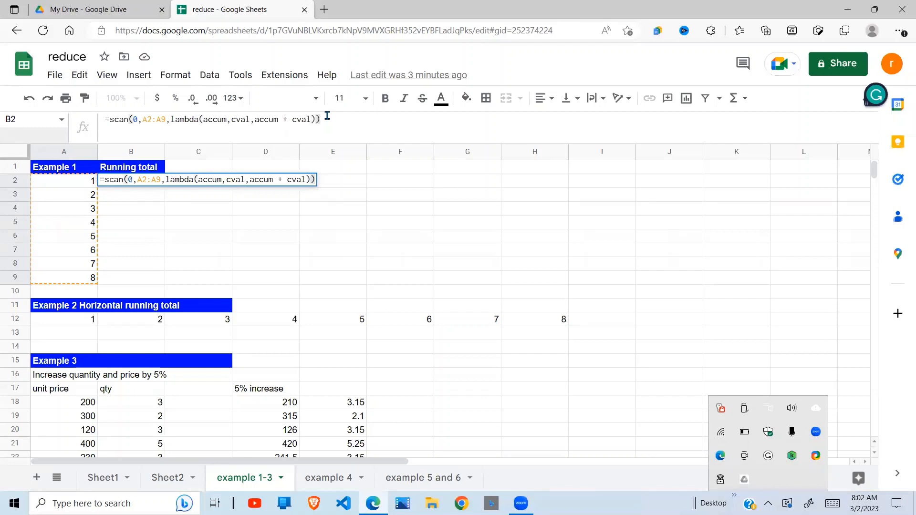
key("Return")
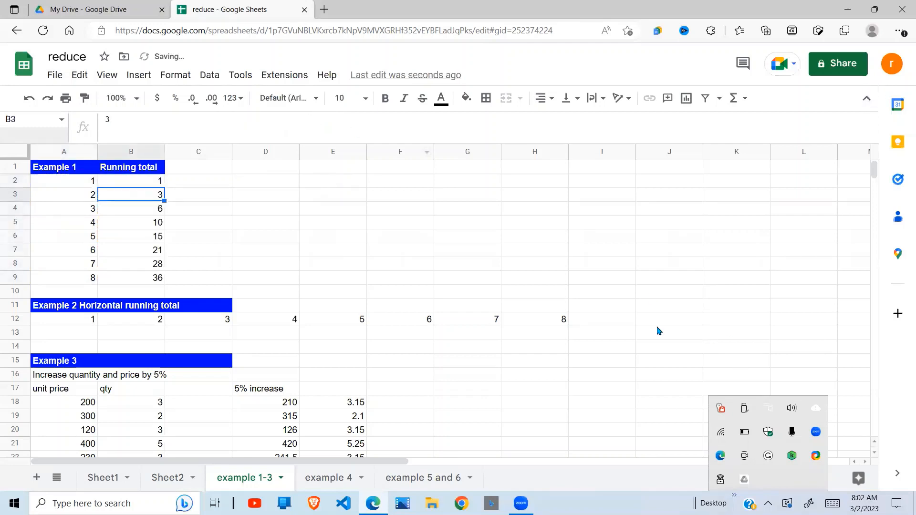
Examine the running totals in column B of Example 1 against the values in column A, including the B2 formula.
key("ctrl+plus")
key("ctrl+plus")
key("ctrl+plus")
key("ctrl+plus")
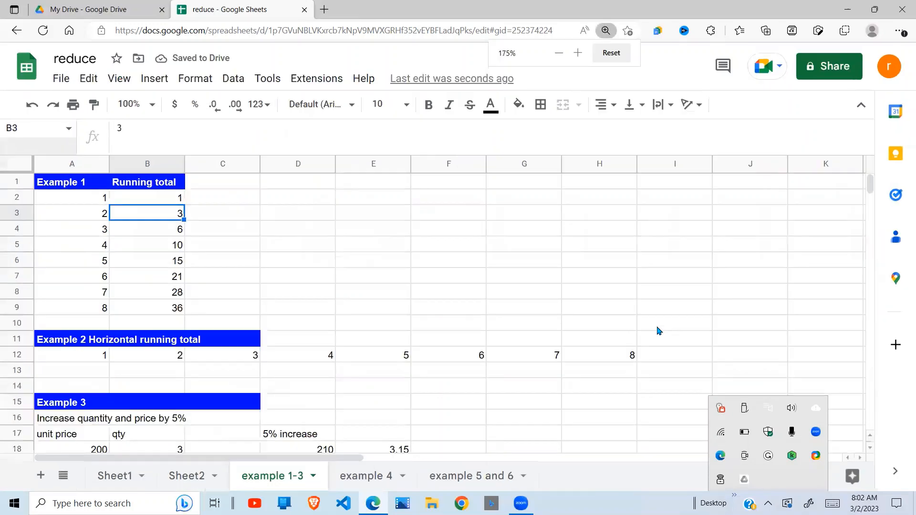
left_click(332, 333)
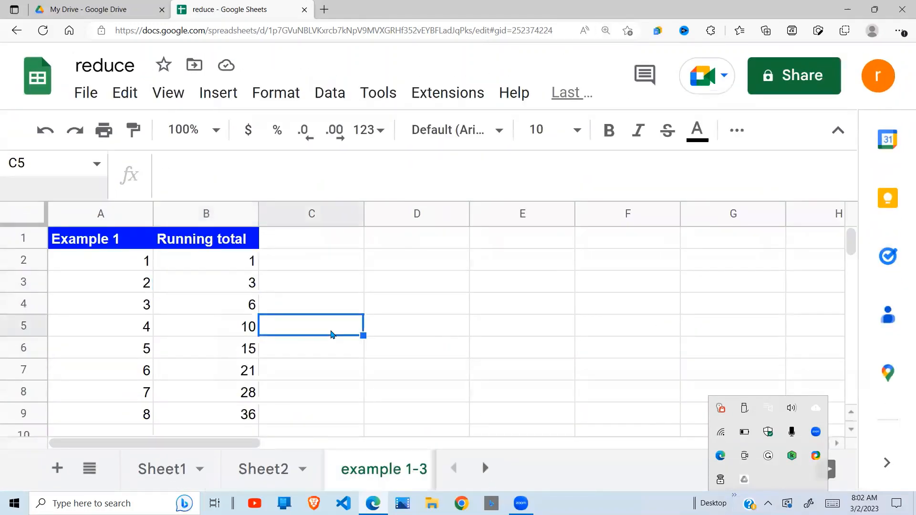
key("Down")
key("Down")
key("Down")
key("Down")
key("Down")
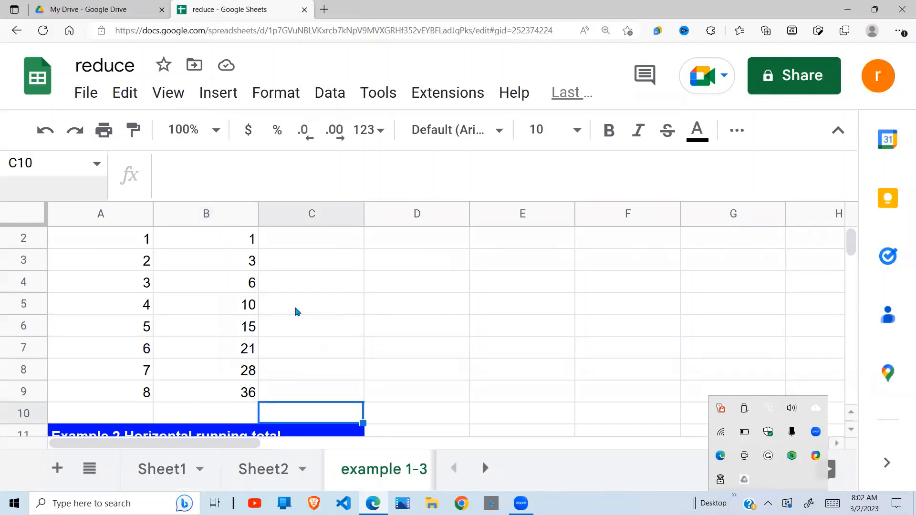
left_click(295, 311)
key("Up")
key("Up")
key("Up")
key("Up")
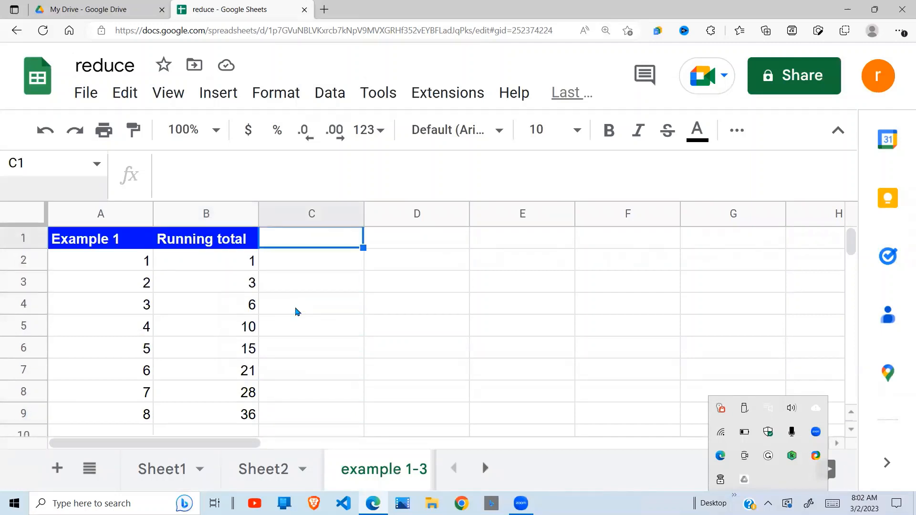
left_click(241, 260)
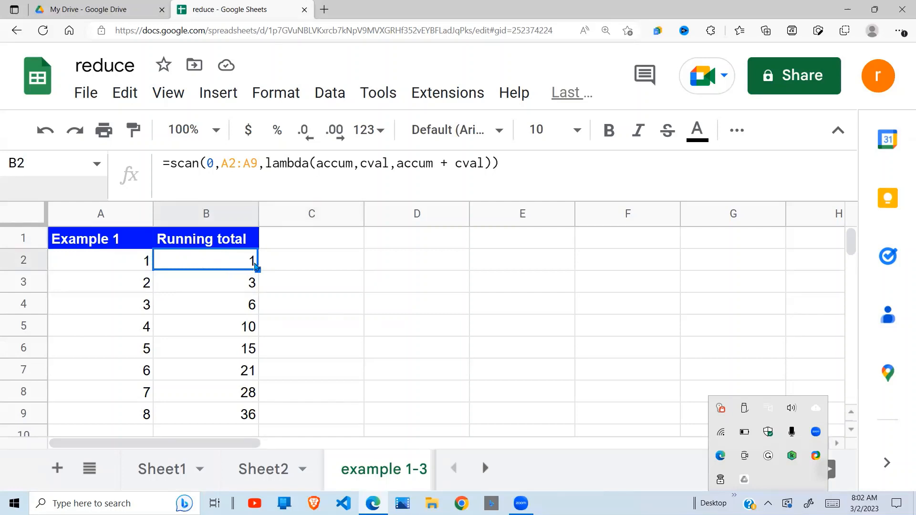
left_click(247, 288)
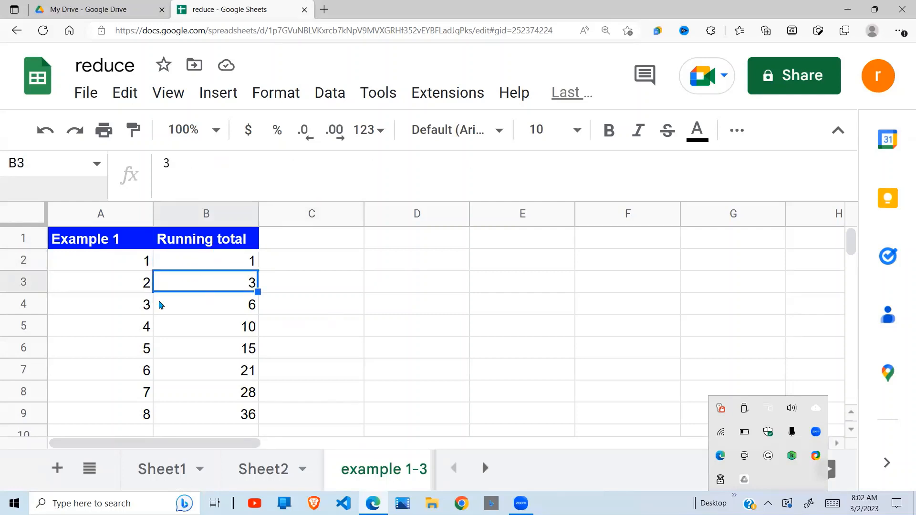
Review the cumulative values in B4 through B9 of Example 1, going back over the whole Running total column.
left_click(250, 313)
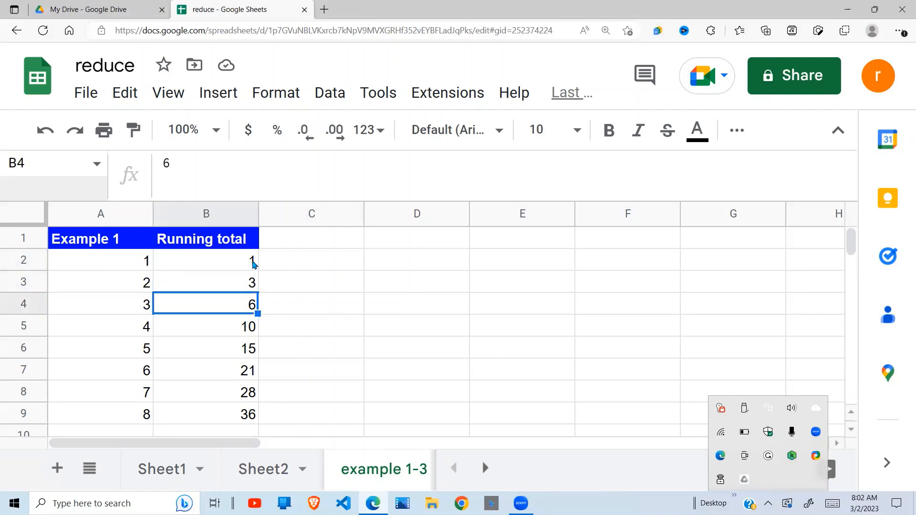
left_click(243, 415)
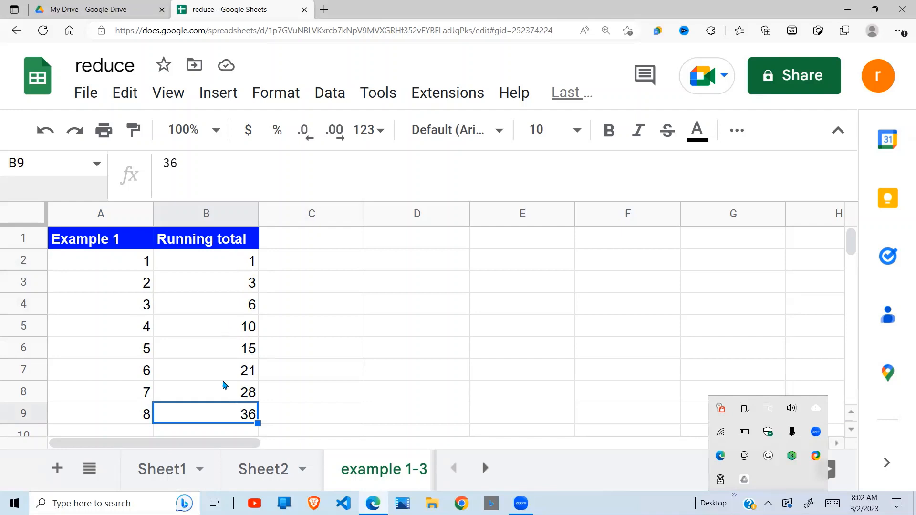
key("Down")
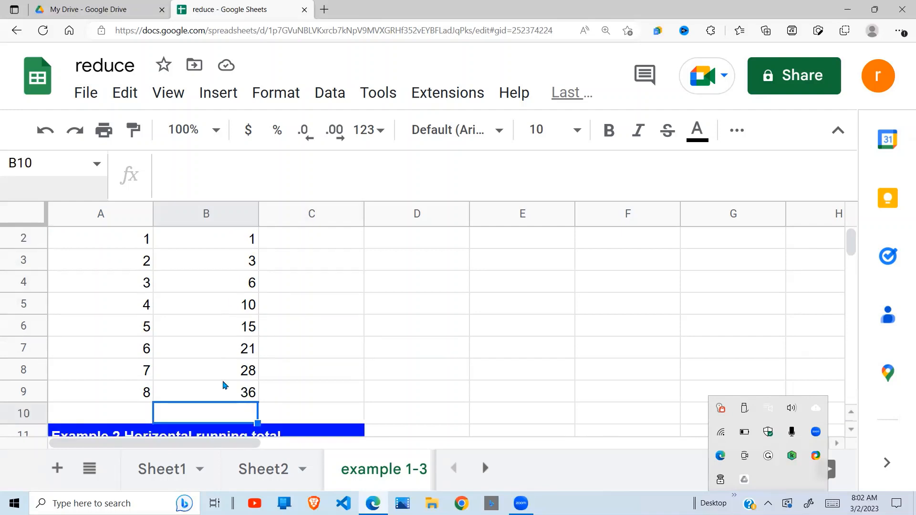
key("Up")
key("Up")
key("Up")
key("Up")
key("Up")
key("Up")
key("Up")
key("Up")
key("Up")
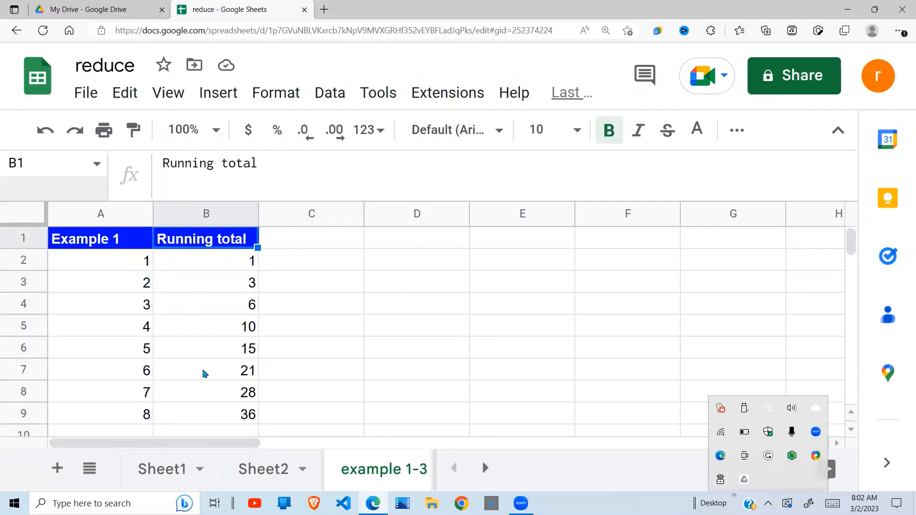
key("Down")
key("Down")
key("Down")
key("Down")
key("Down")
key("Down")
key("Down")
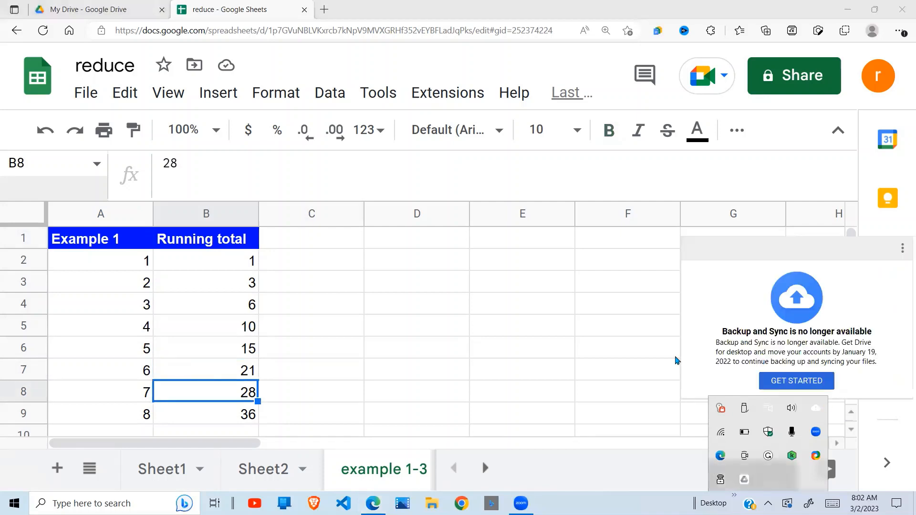
Dismiss the Backup and Sync notification and the system tray pop-up, and return to the Running total column.
left_click(637, 354)
left_click(735, 348)
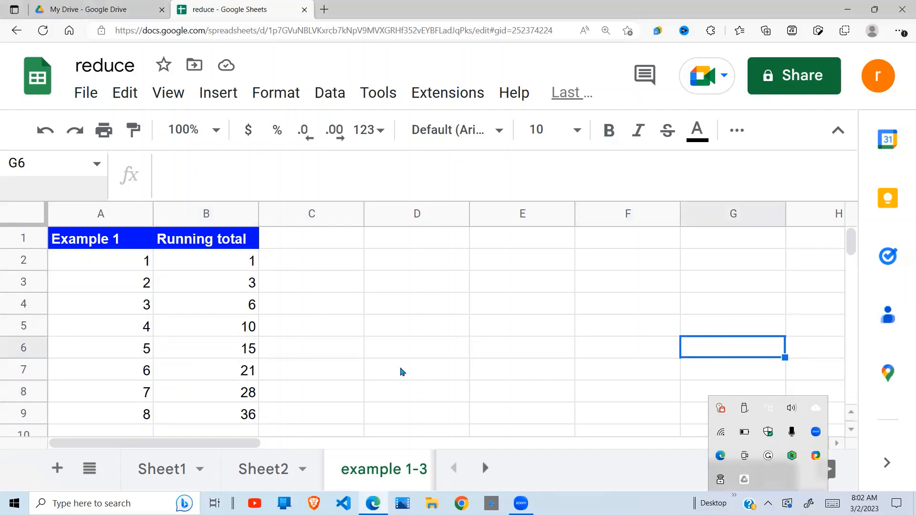
left_click(402, 371)
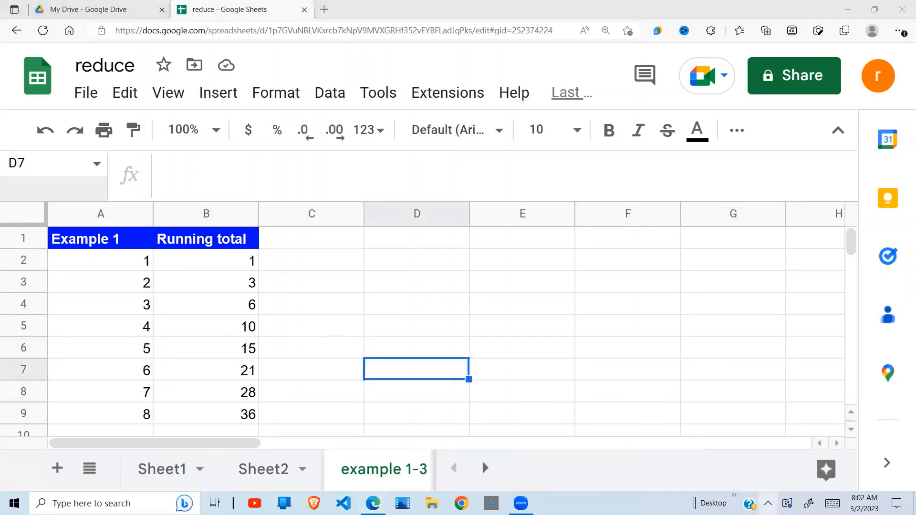
left_click(515, 353)
left_click(275, 351)
left_click(208, 358)
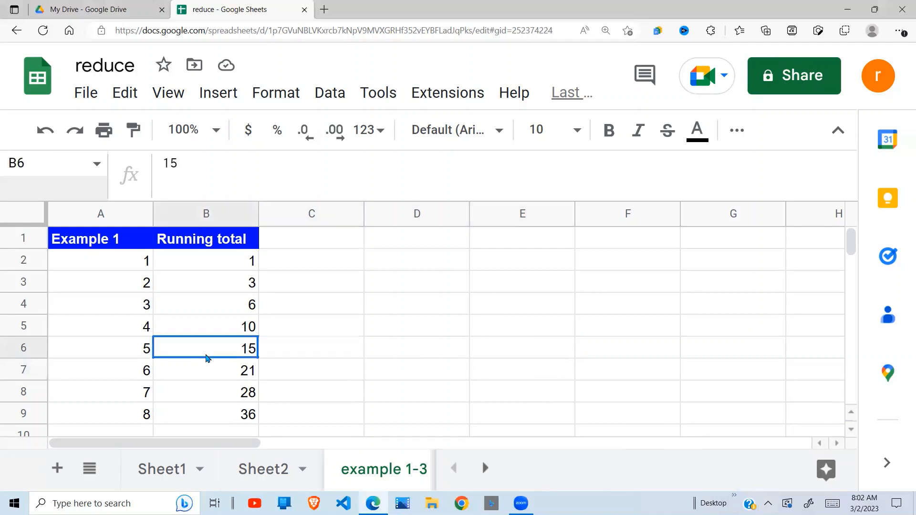
In A13 under Example 2, begin a SCAN formula with the initial value 0 and the array A12:G12.
key("Down")
key("Down")
key("Down")
key("Down")
key("Down")
key("Down")
key("Down")
key("Down")
key("Down")
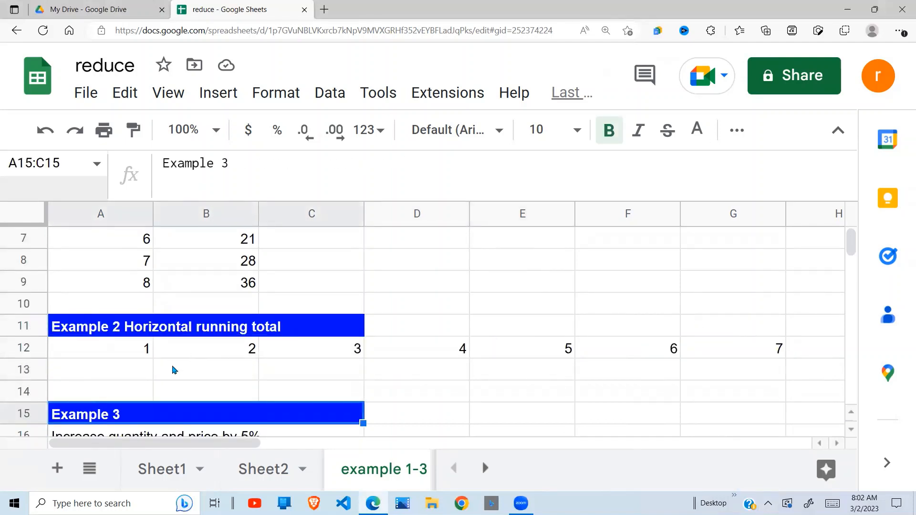
left_click(142, 372)
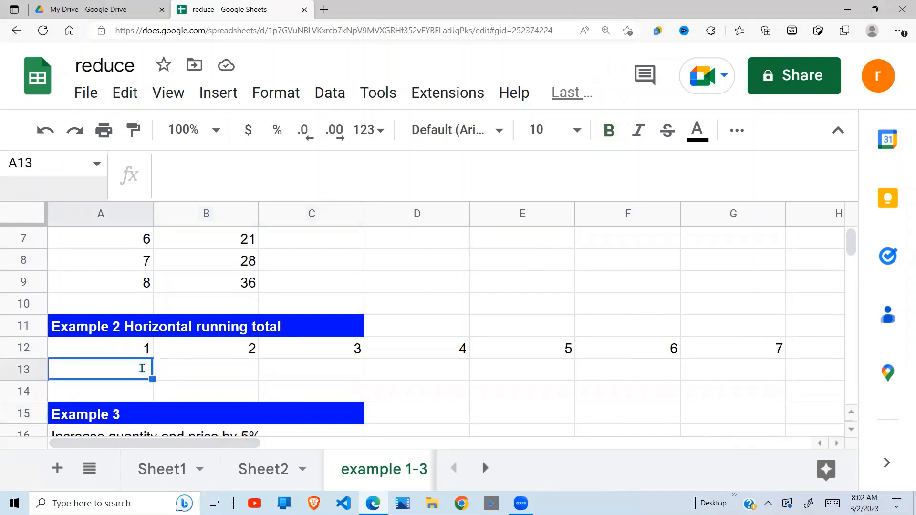
type("=scan")
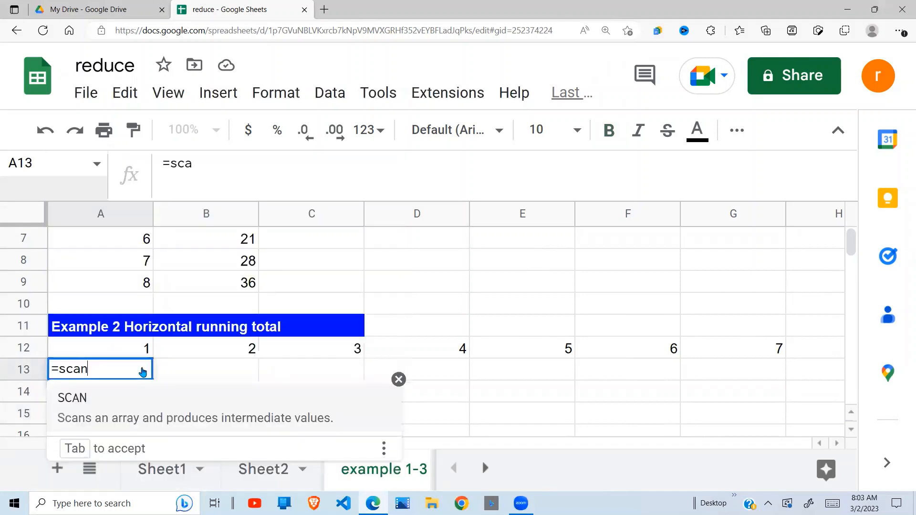
type("(")
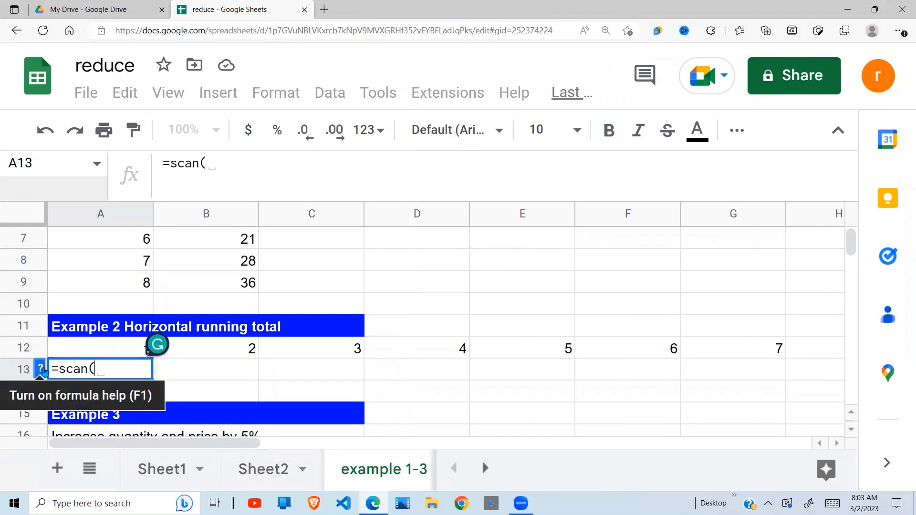
type("0,")
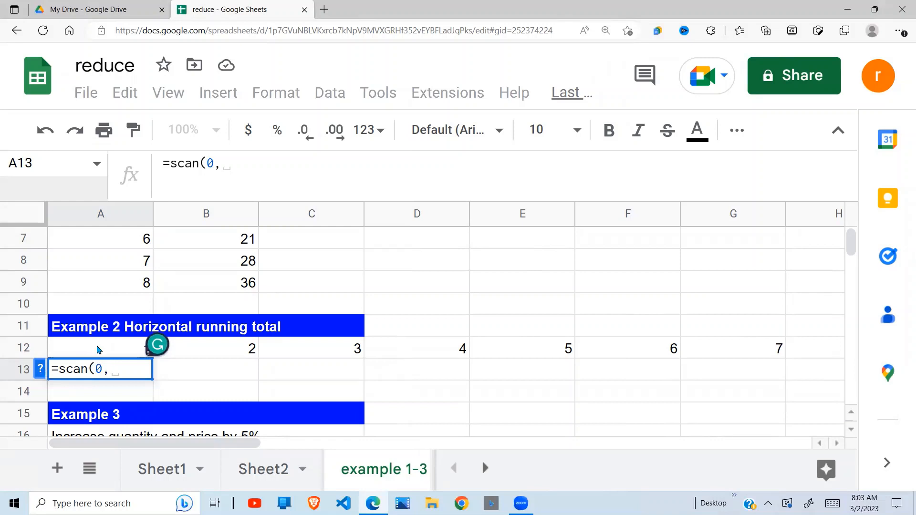
left_click_drag(112, 353, 719, 344)
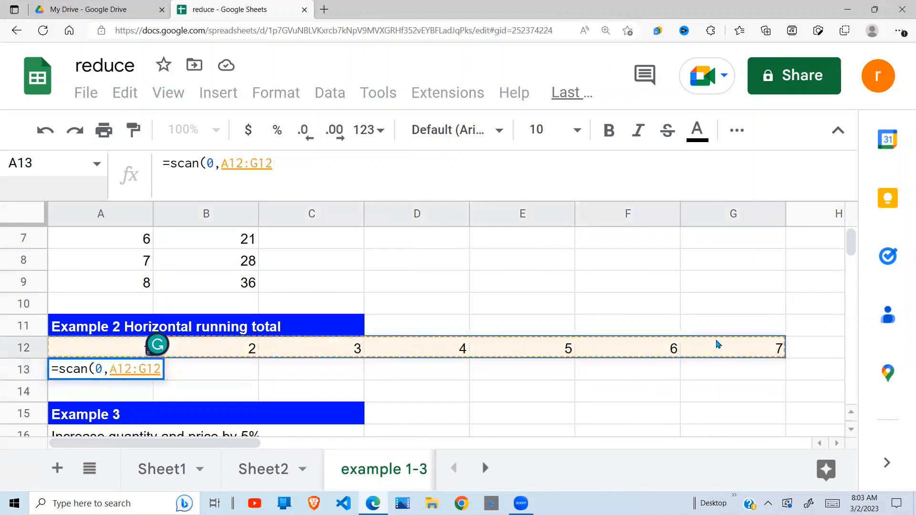
type(",")
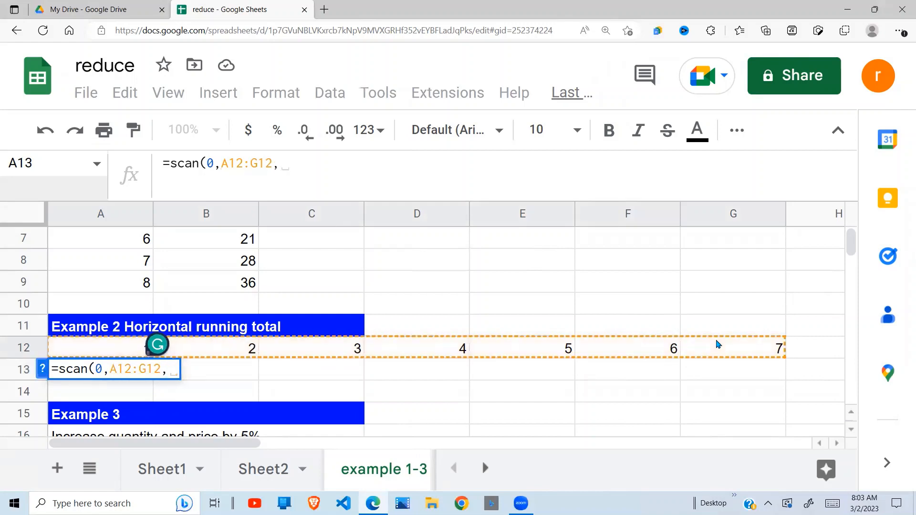
Add a LAMBDA with the parameters accum and cval as the third argument of the A13 SCAN formula.
type("lamb")
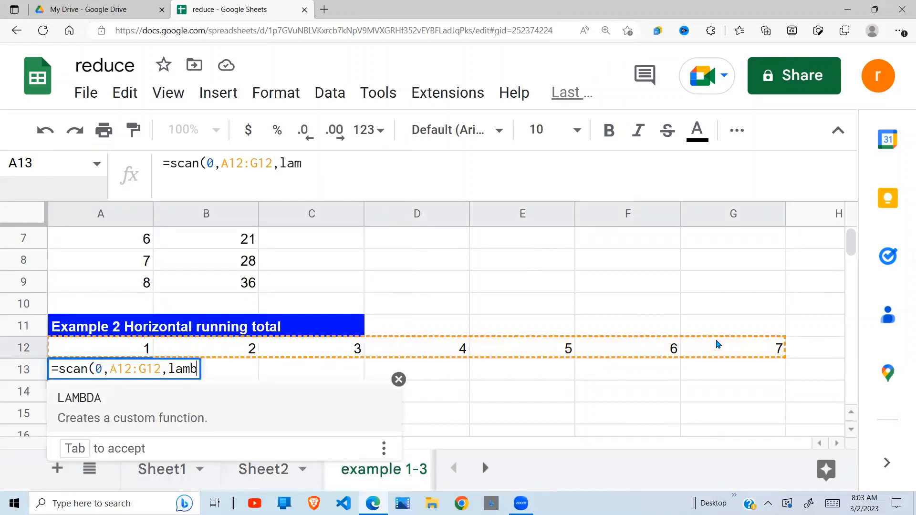
type("da(")
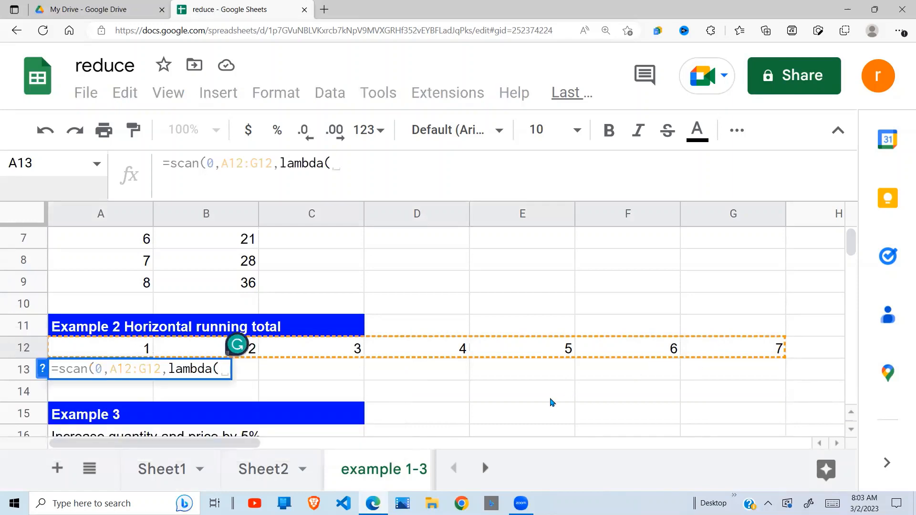
type("acc")
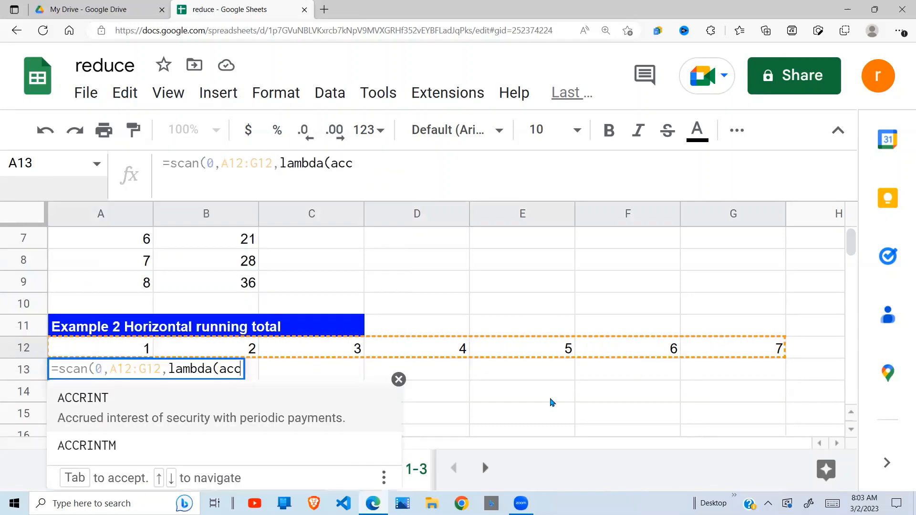
type("um,cval")
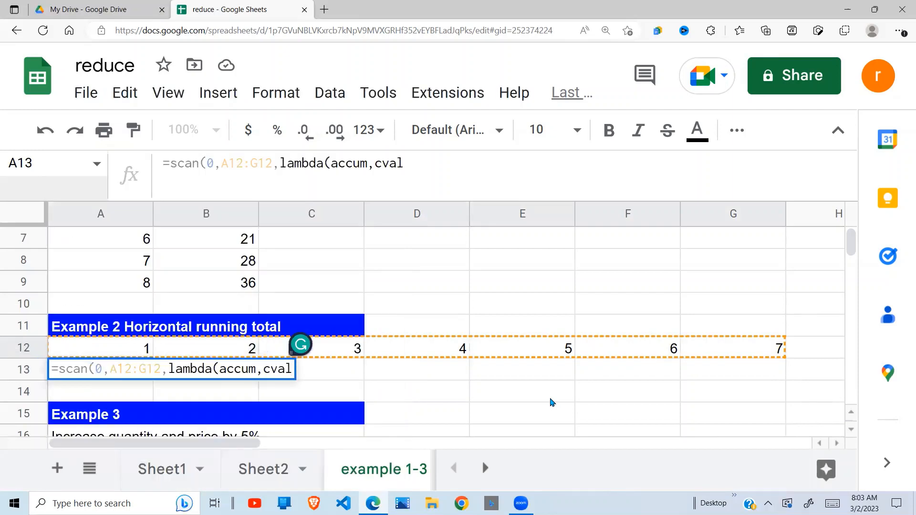
type(",")
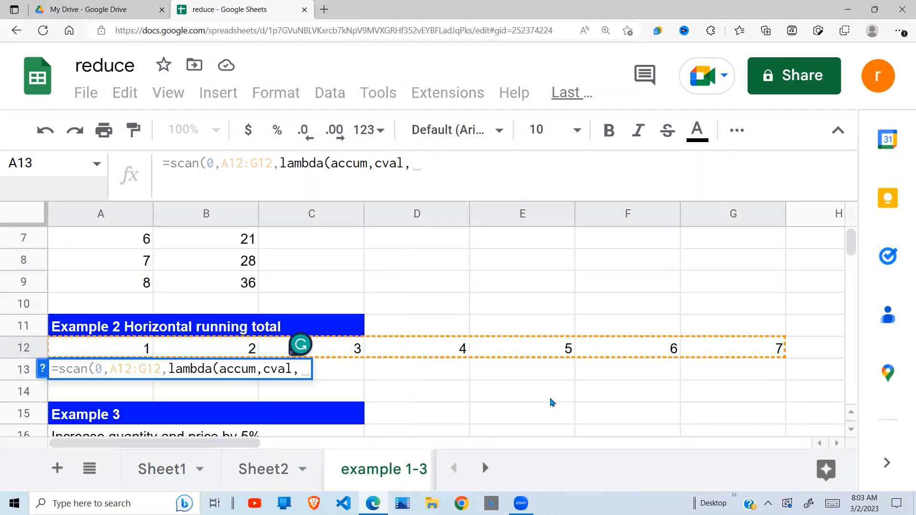
Finish the A13 formula with the LAMBDA expression accum + cval, close both brackets and commit it.
type("acc")
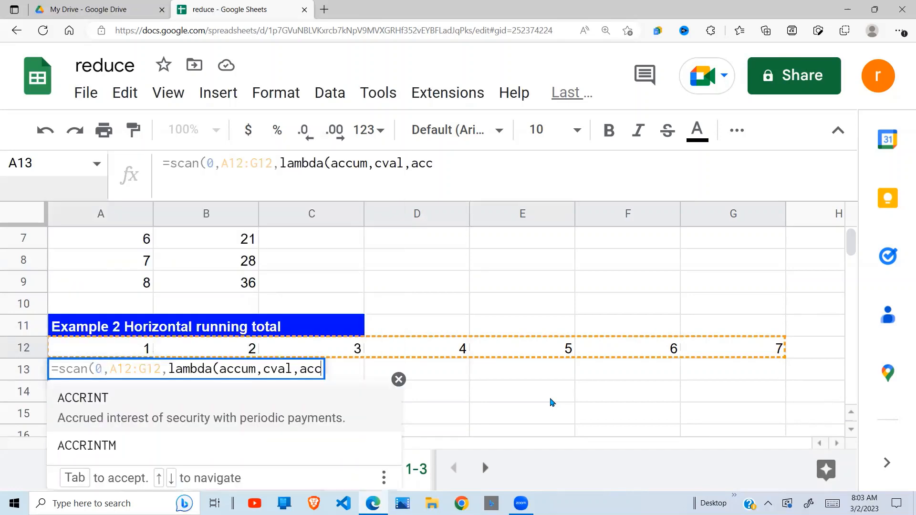
type("um")
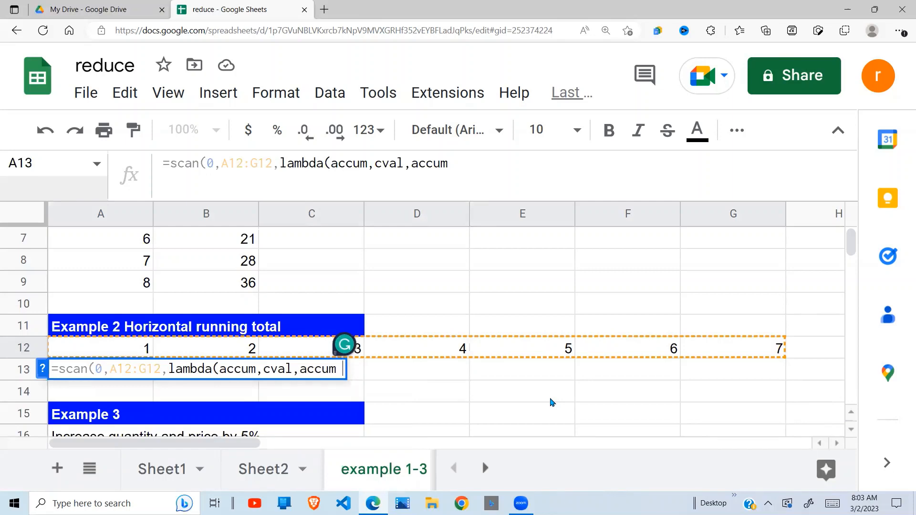
type("+ ")
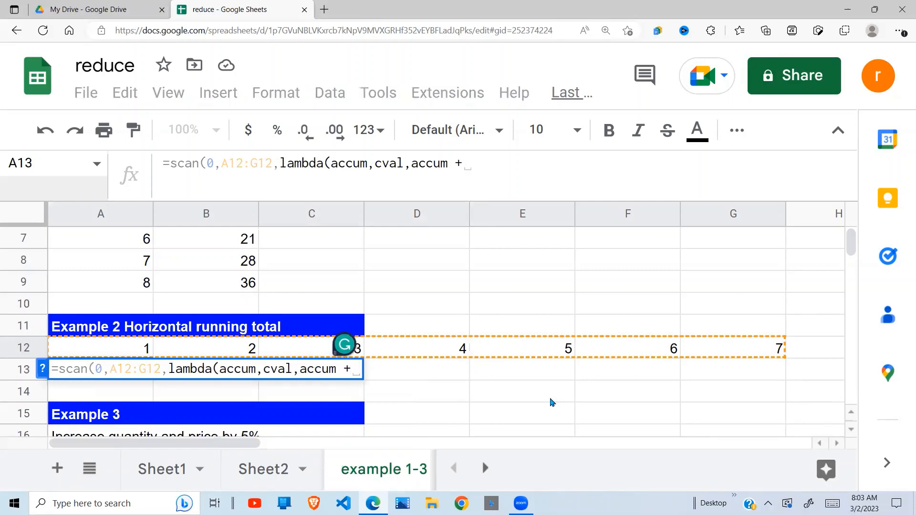
type("cval")
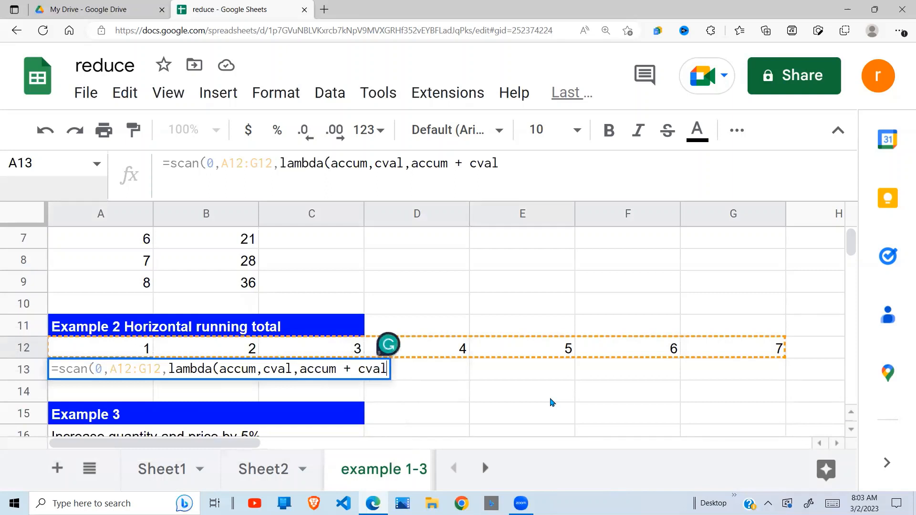
type("))")
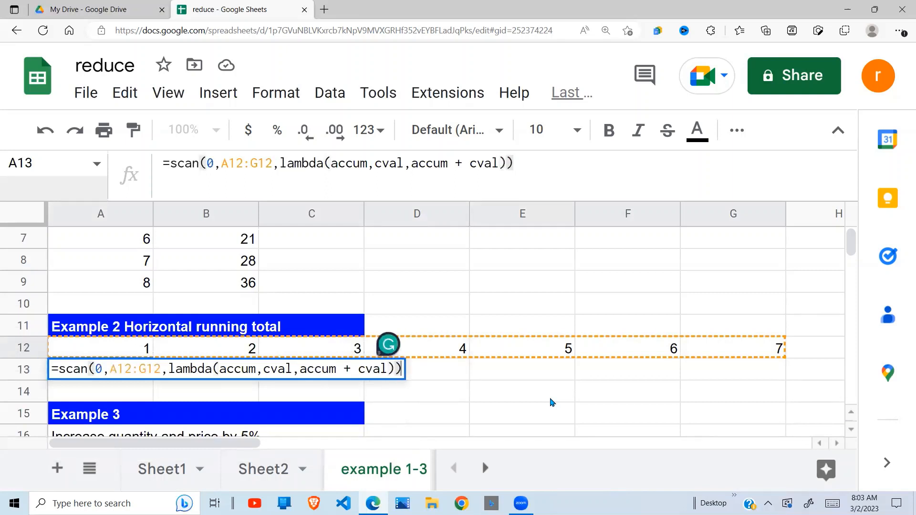
key("Return")
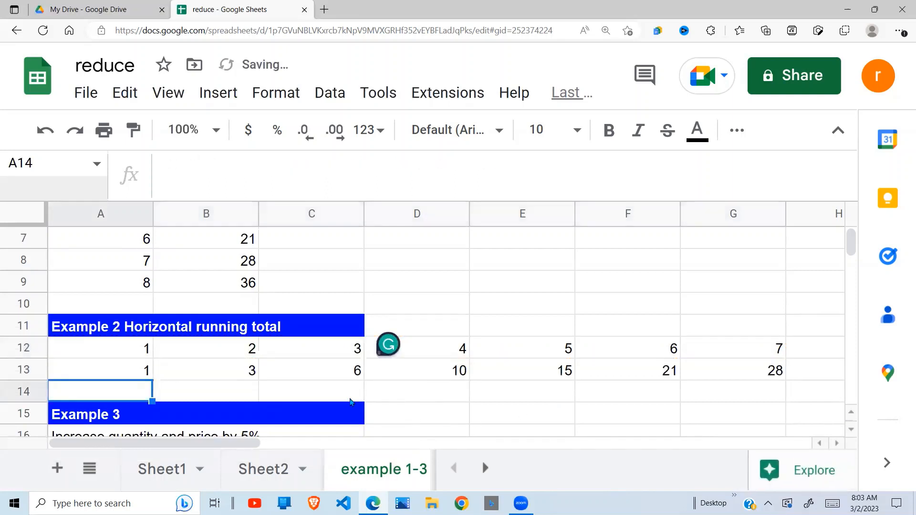
Compare the horizontal running totals in row 13 with the row 12 values, including the formula in A13.
left_click(318, 400)
left_click(148, 370)
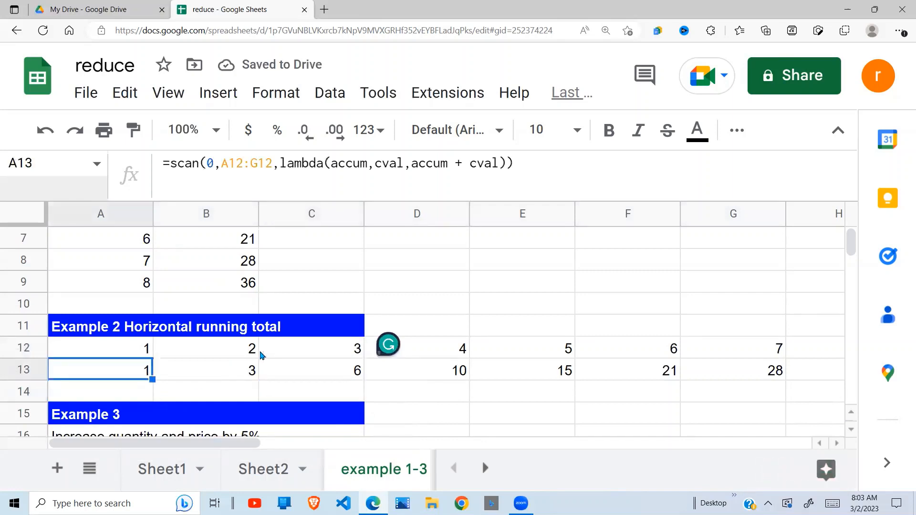
left_click(258, 354)
left_click(253, 370)
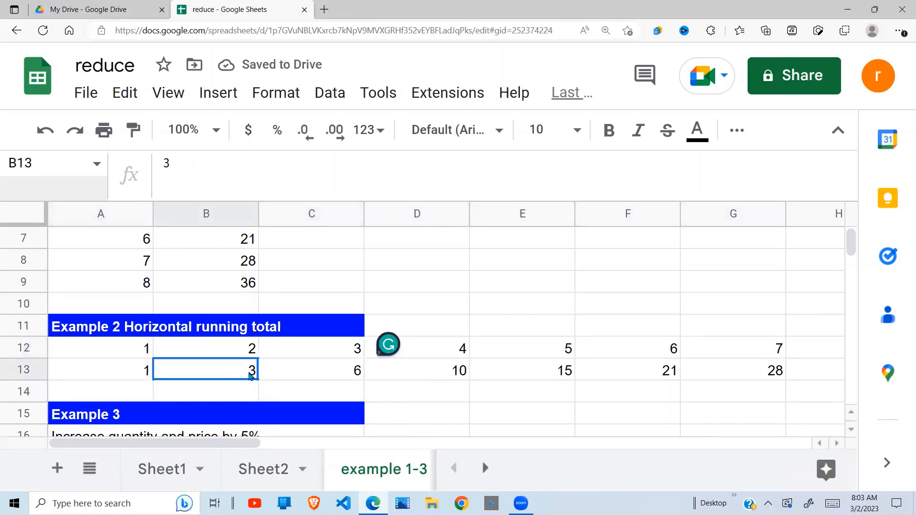
left_click(359, 371)
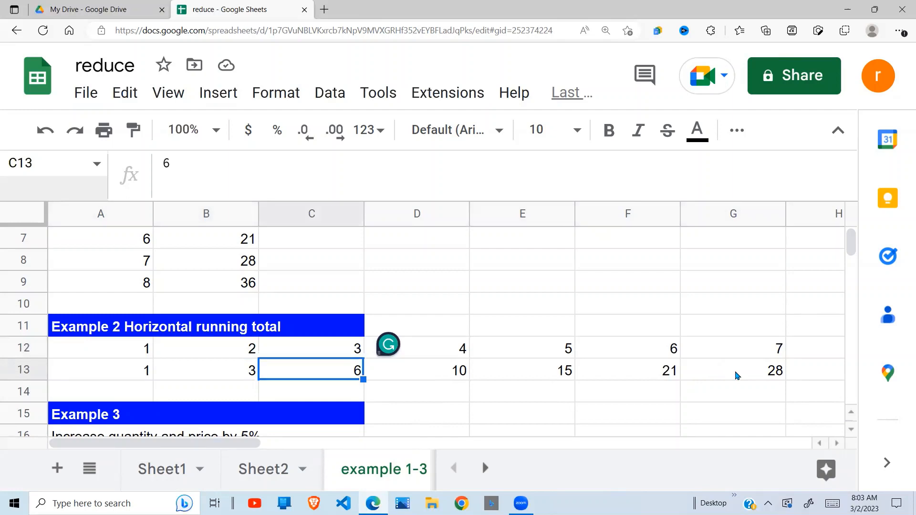
Examine the Example 3 unit price and qty data from row 18 down, alongside the 5% increase results in columns D and E.
key("Down")
key("Down")
key("Down")
key("Down")
key("Down")
key("Down")
key("Down")
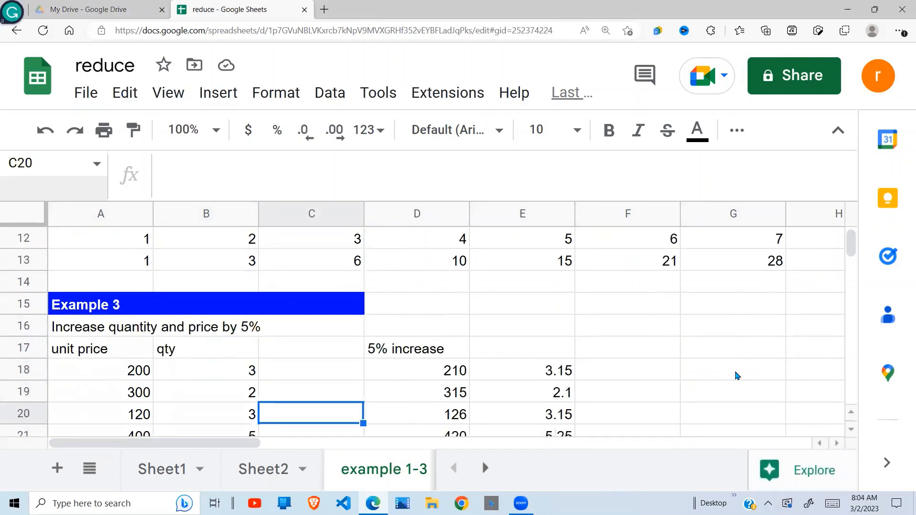
key("Down")
key("Down")
key("Down")
key("Down")
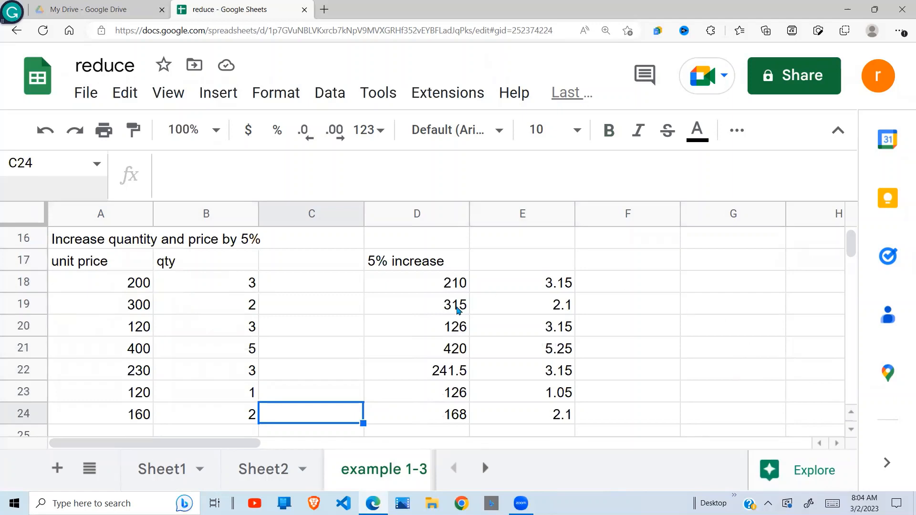
left_click(312, 308)
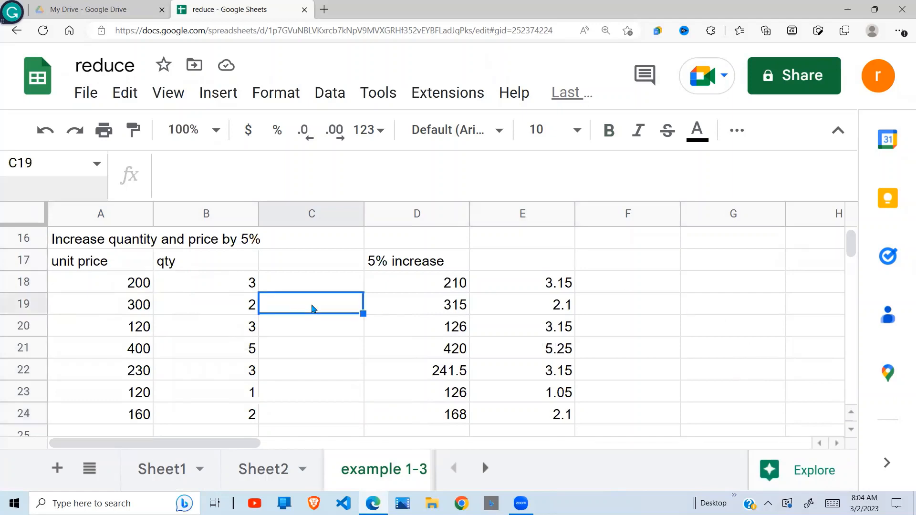
left_click_drag(138, 286, 138, 400)
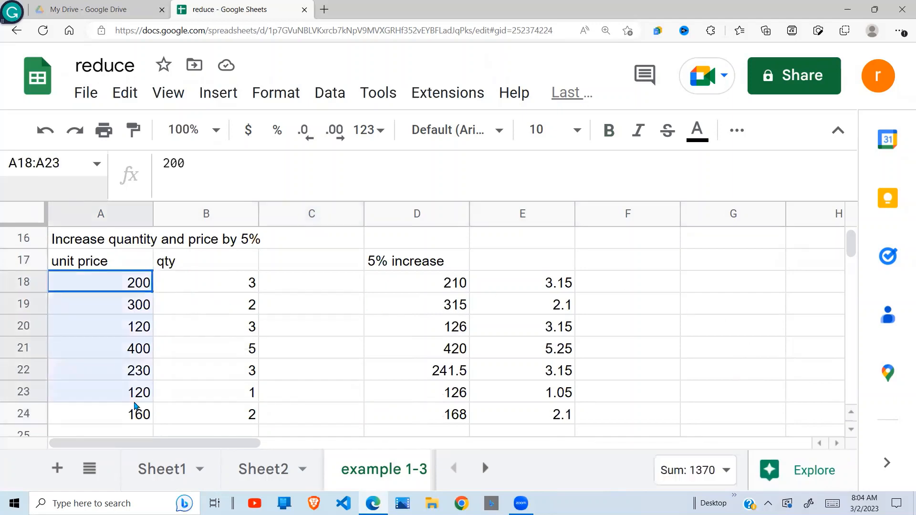
left_click(244, 289)
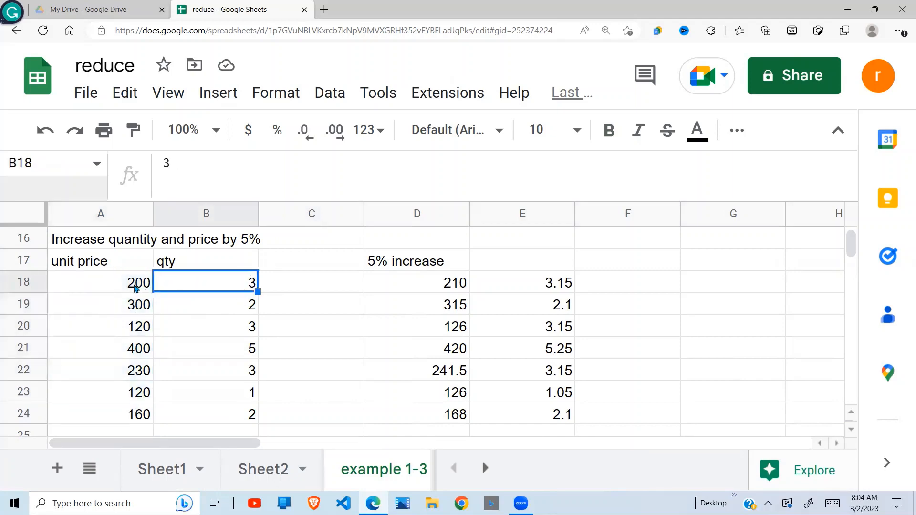
left_click_drag(137, 289, 243, 432)
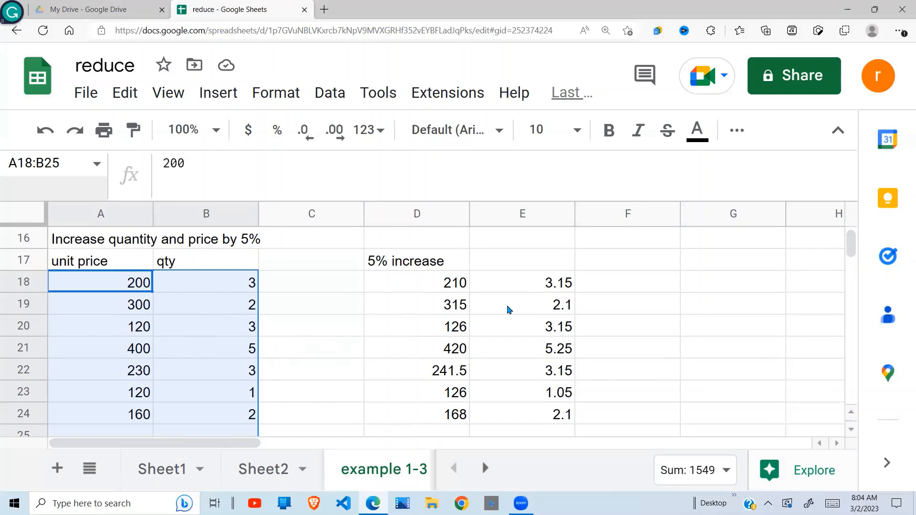
Clear the existing formula in D18 and begin a new SCAN formula there with an initial value of 0.
left_click(458, 289)
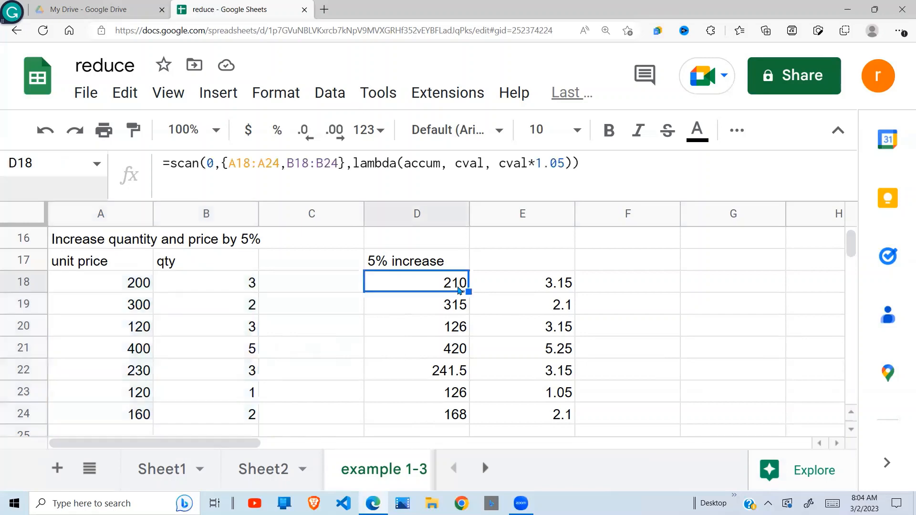
key("Delete")
type("=")
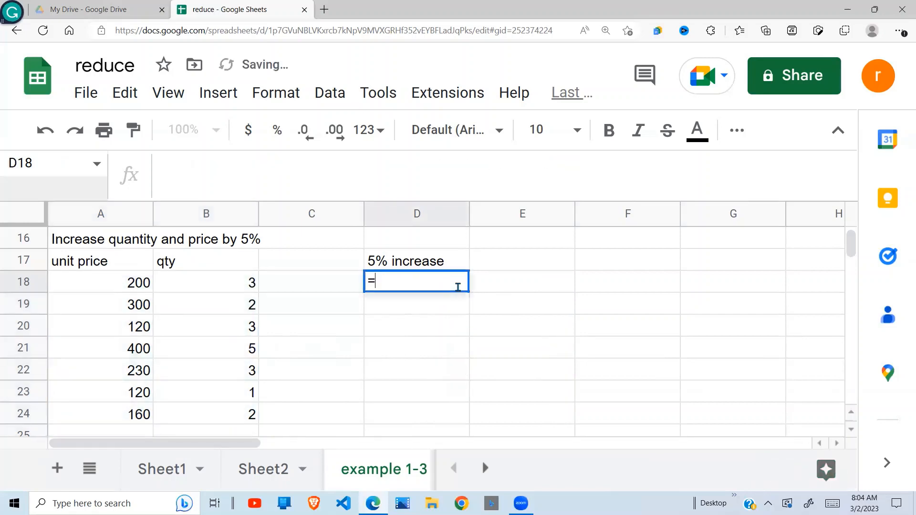
type("scan")
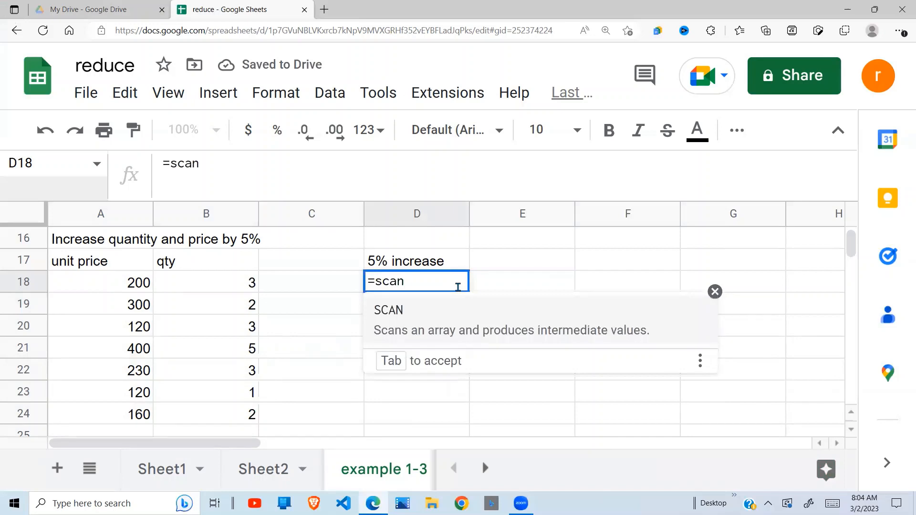
type("(0")
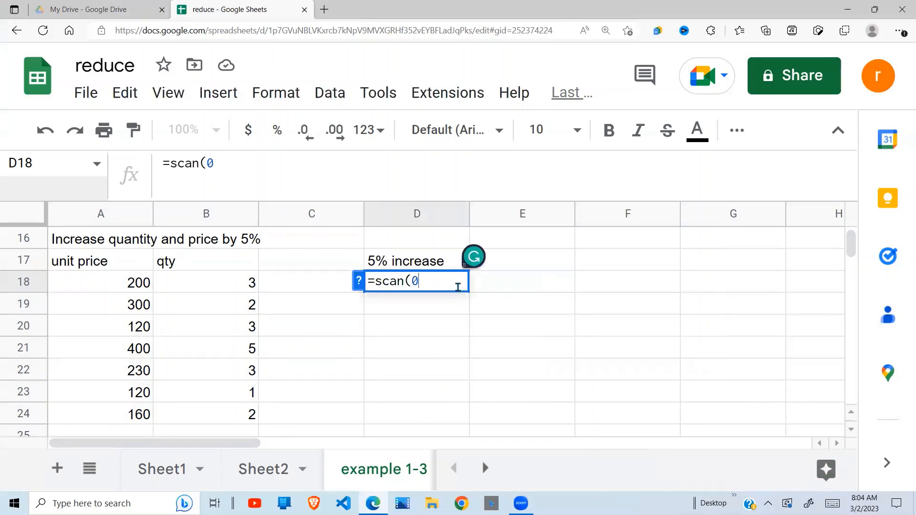
type(", ")
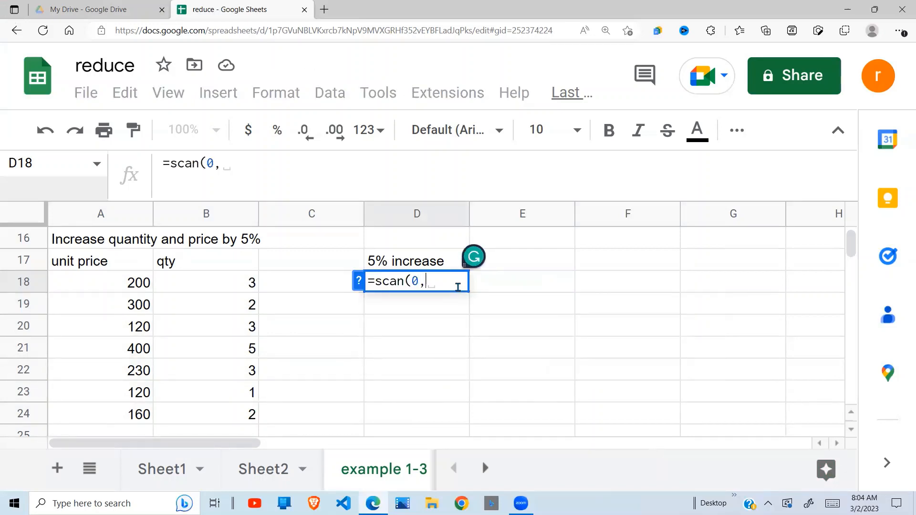
Enter the array {A18:A24,B18:B24} as the second argument of the D18 SCAN formula.
type("{")
left_click_drag(132, 287, 125, 412)
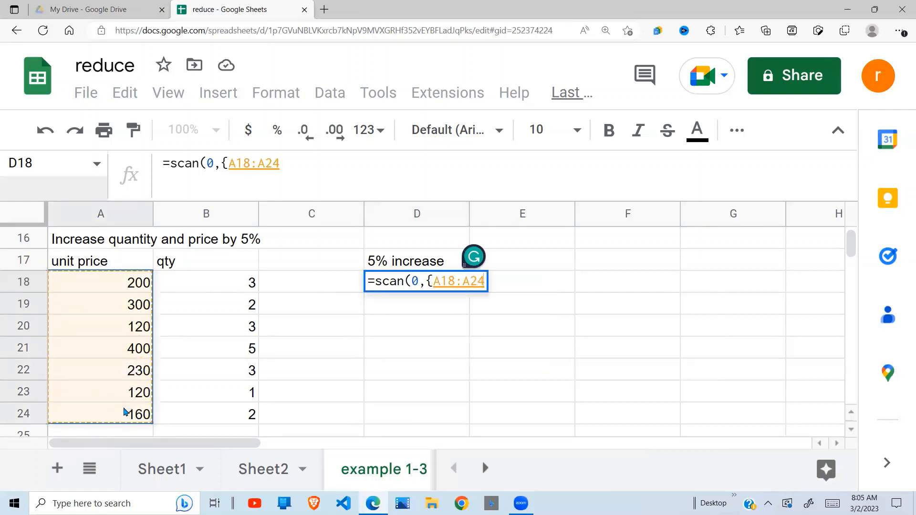
type(",")
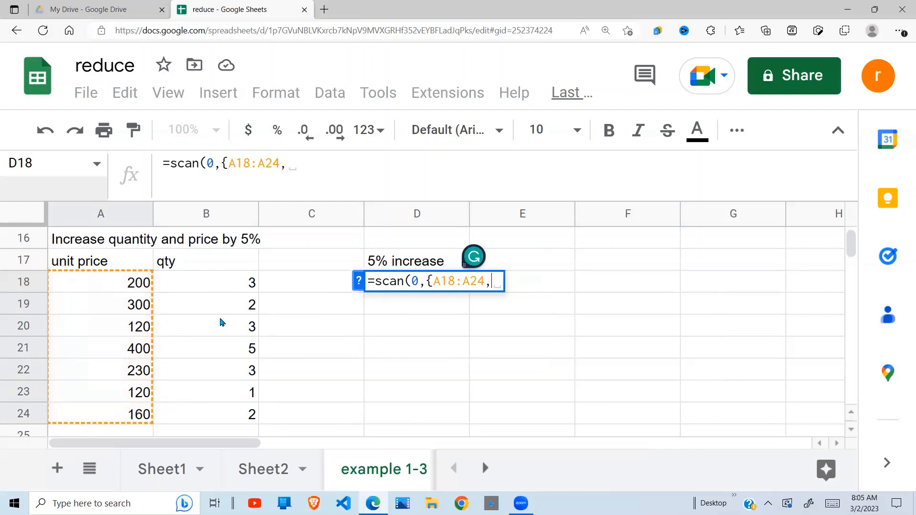
left_click_drag(254, 290, 245, 417)
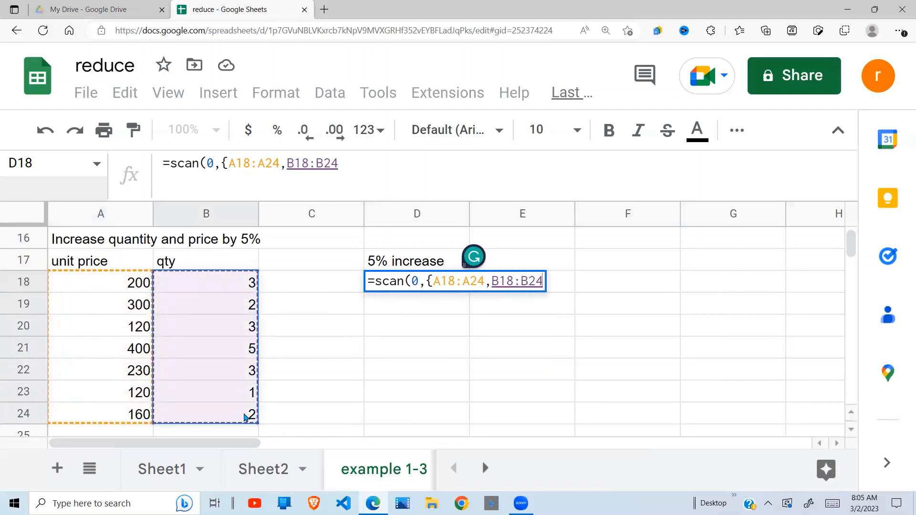
type(")")
key("BackSpace")
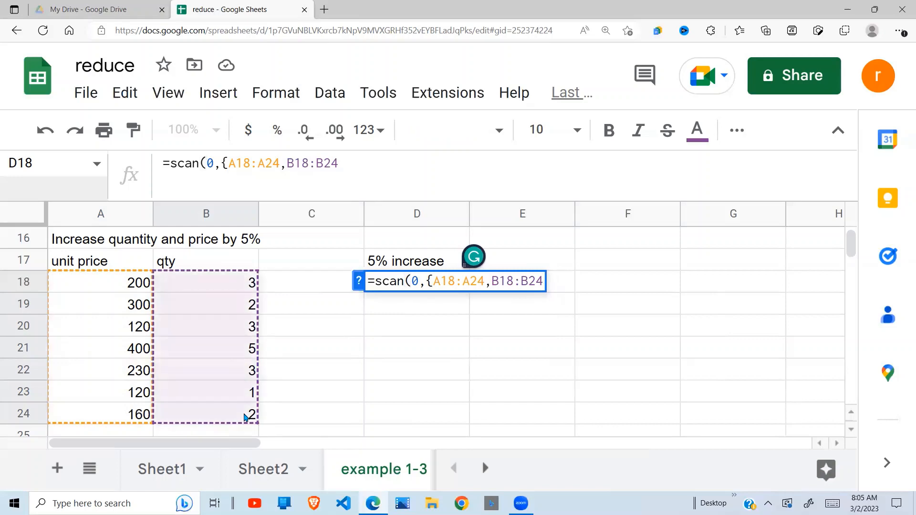
type("},")
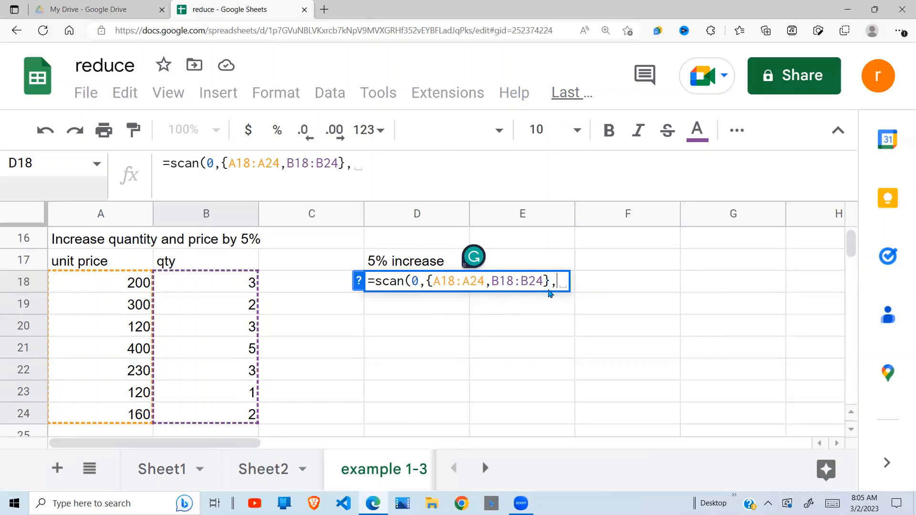
Add a LAMBDA with the parameters accum and cval as the third argument of the D18 SCAN formula.
type("la")
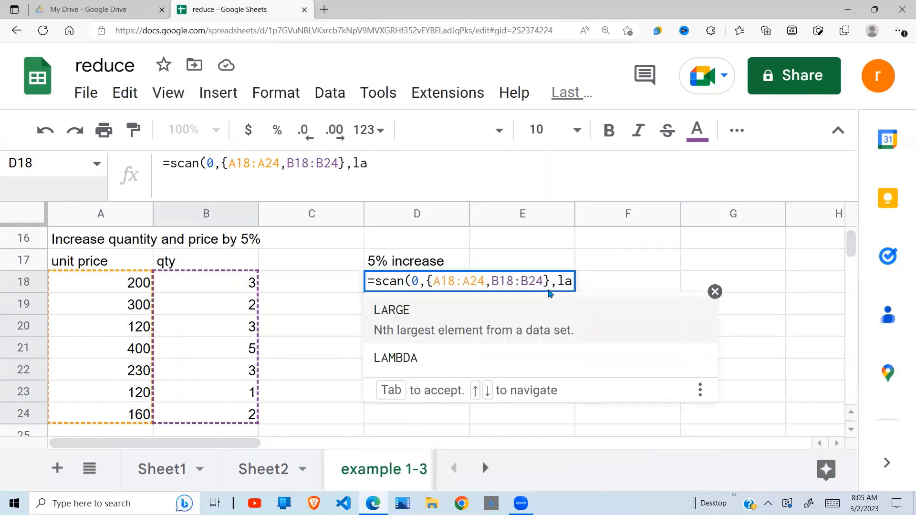
type("mbda")
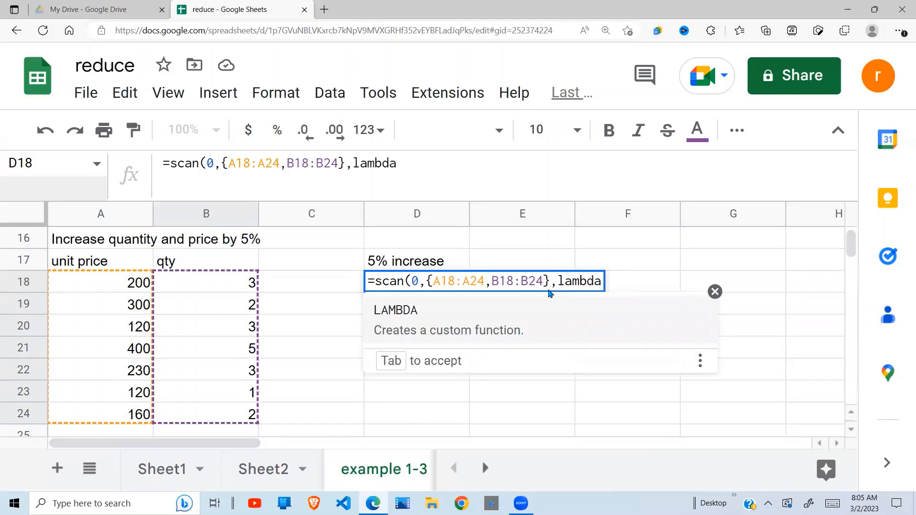
type("(")
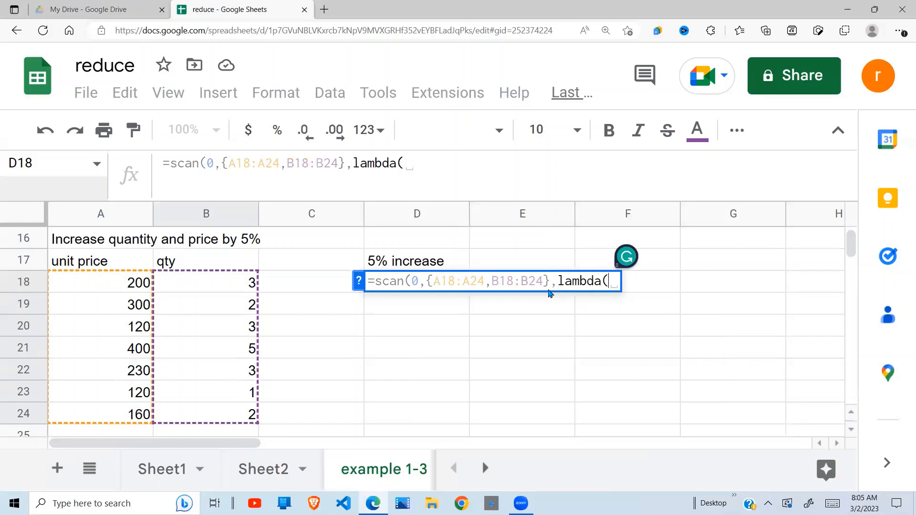
type("0,")
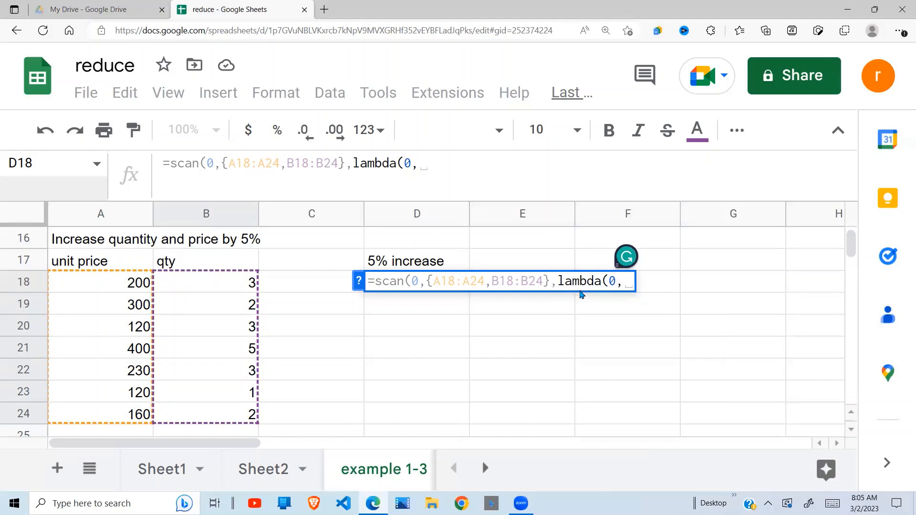
key("BackSpace")
key("BackSpace")
type("accum")
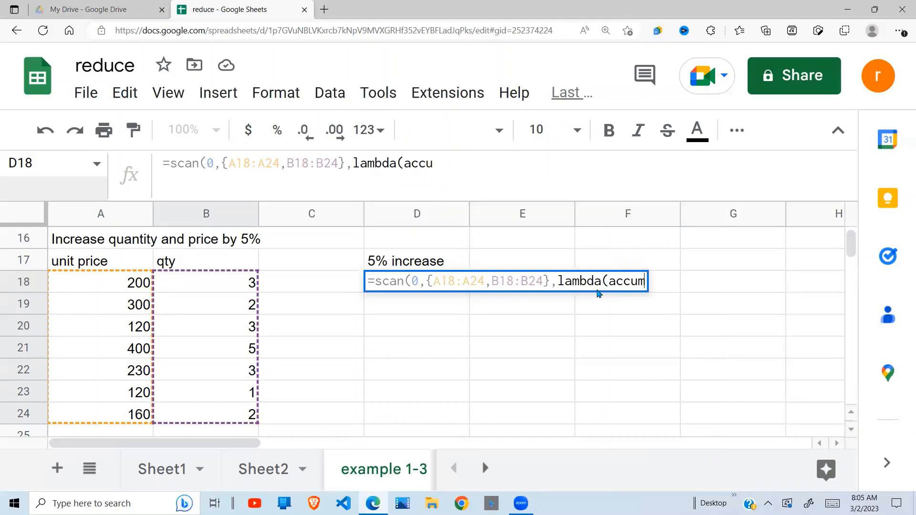
type(",cva")
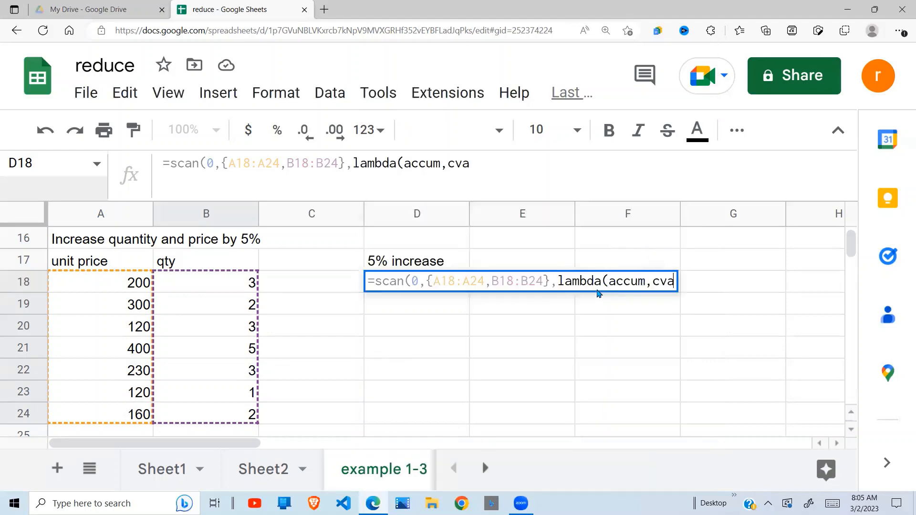
type("l,")
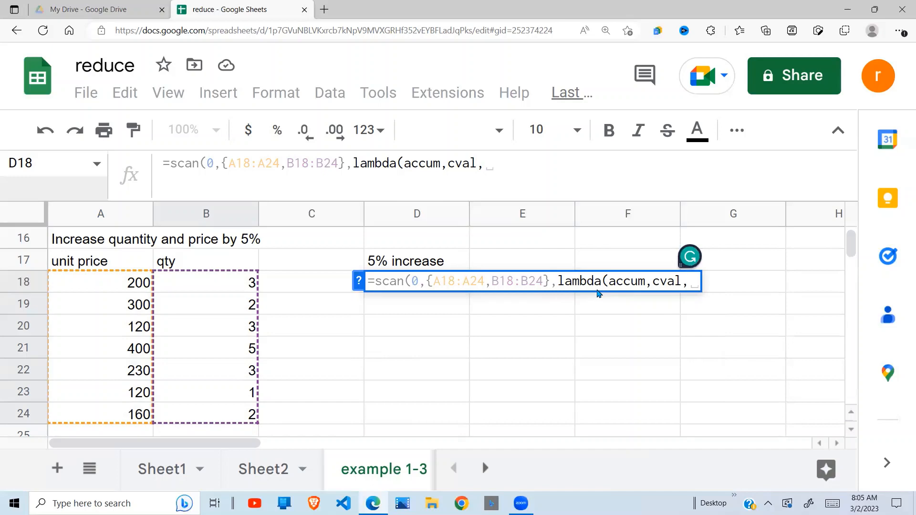
Finish the D18 formula with the LAMBDA expression cval*1.05, close both brackets and commit it.
type("cval")
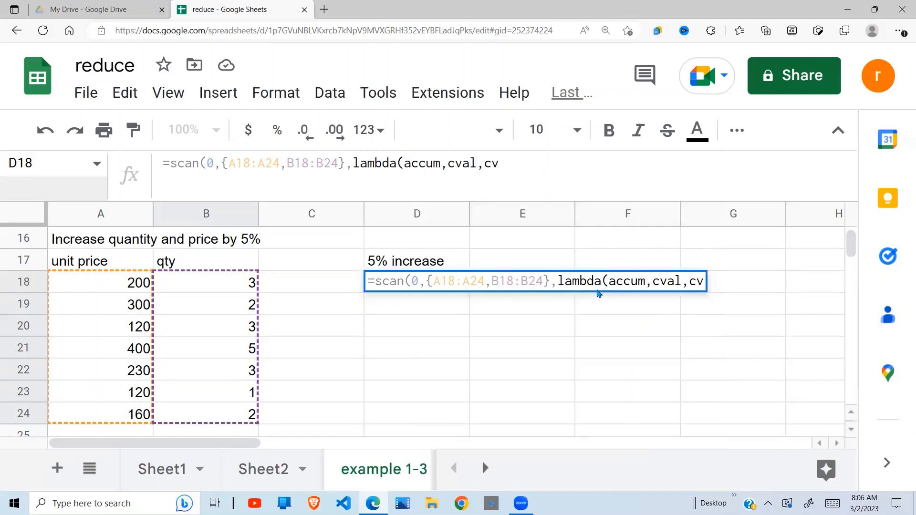
type("*")
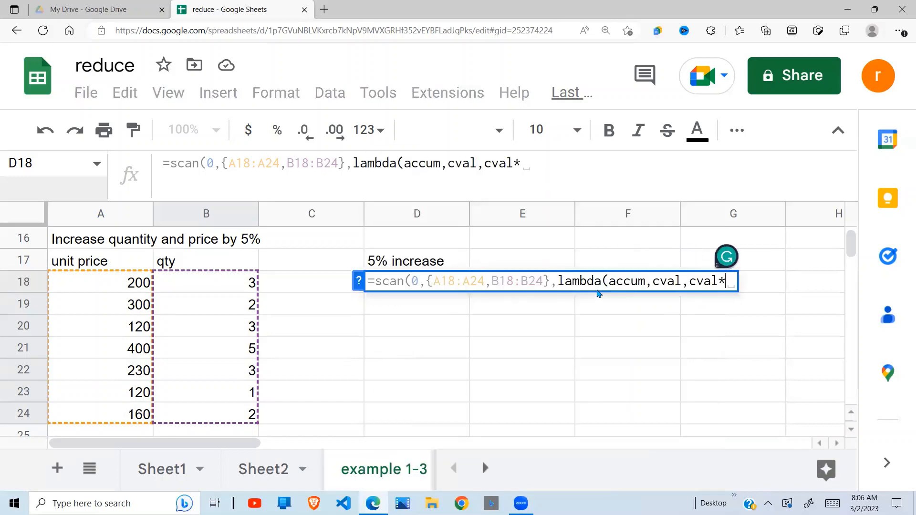
type("1")
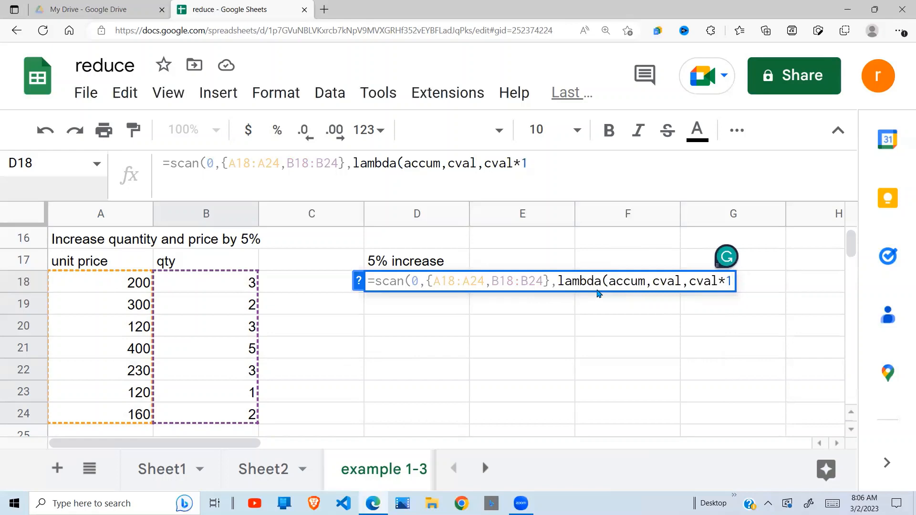
type(".05")
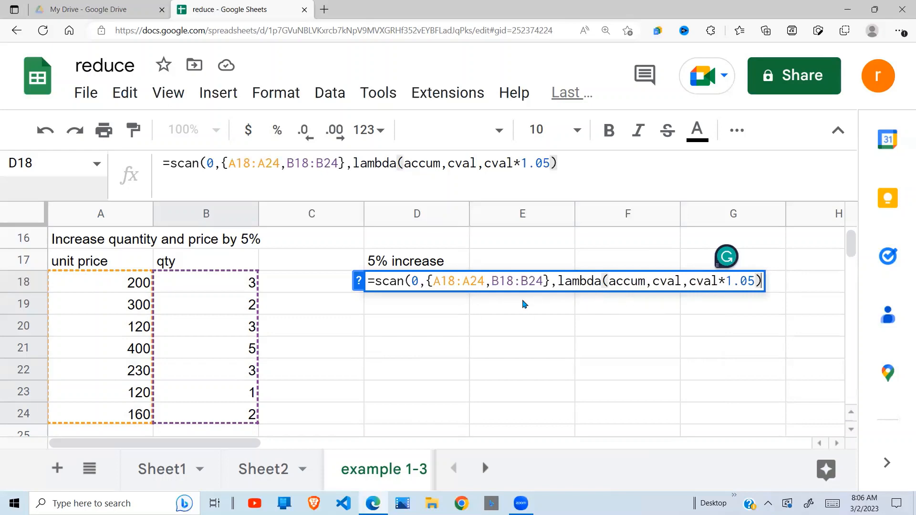
type(")")
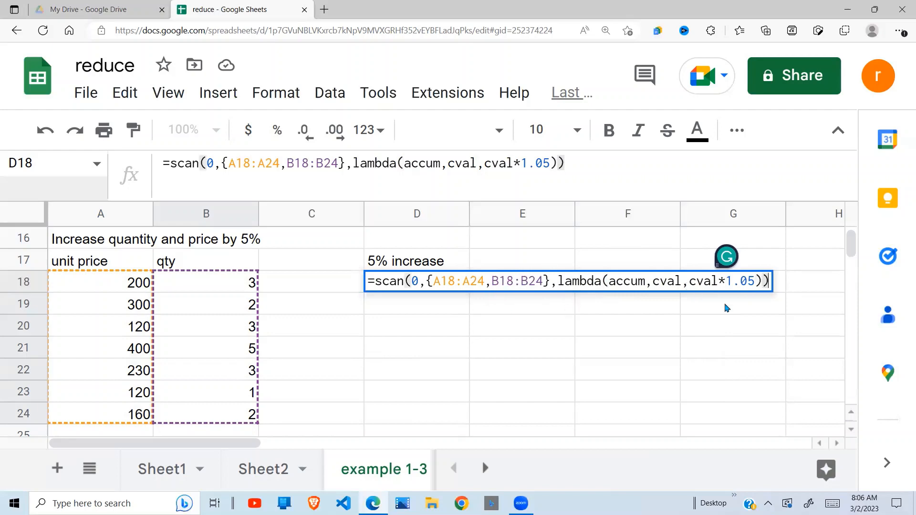
key("Return")
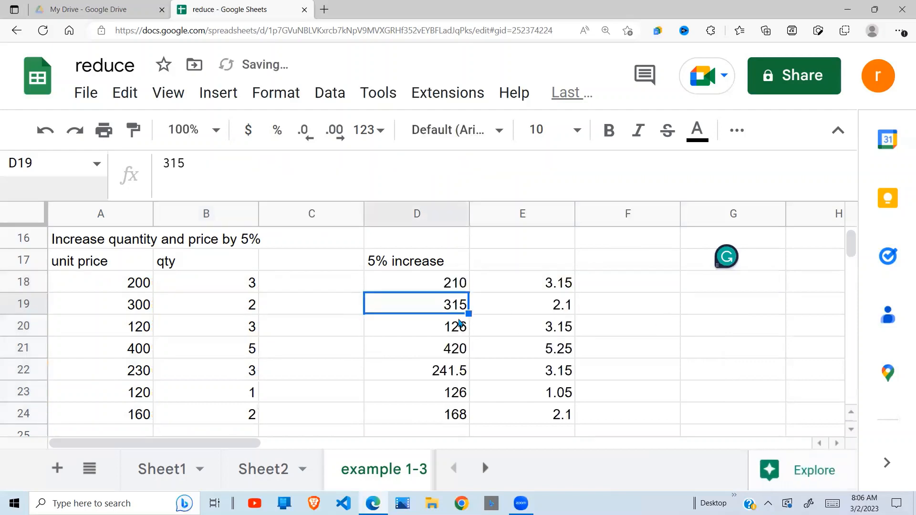
Try the D18 formula with the accum parameter removed from its LAMBDA, leaving only cval, and commit it.
left_click(458, 323)
left_click(456, 280)
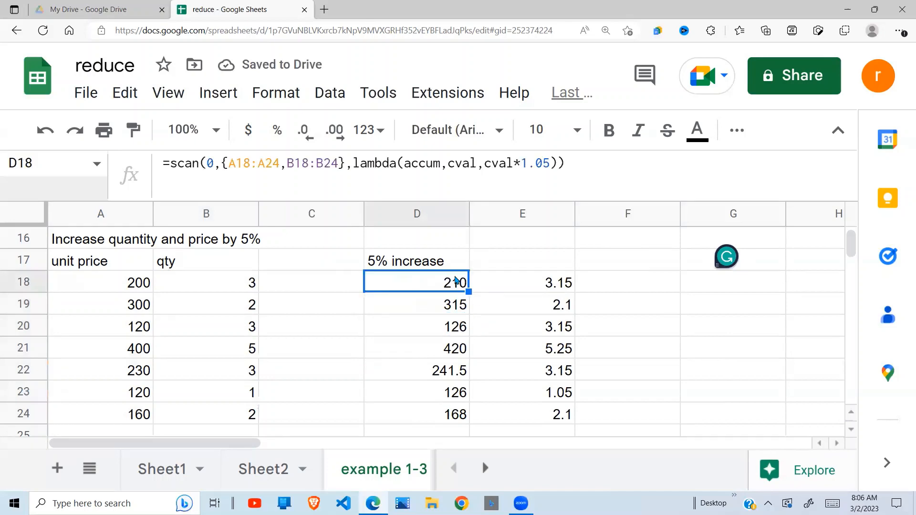
left_click(447, 165)
key("BackSpace")
key("BackSpace")
key("BackSpace")
key("BackSpace")
key("BackSpace")
key("BackSpace")
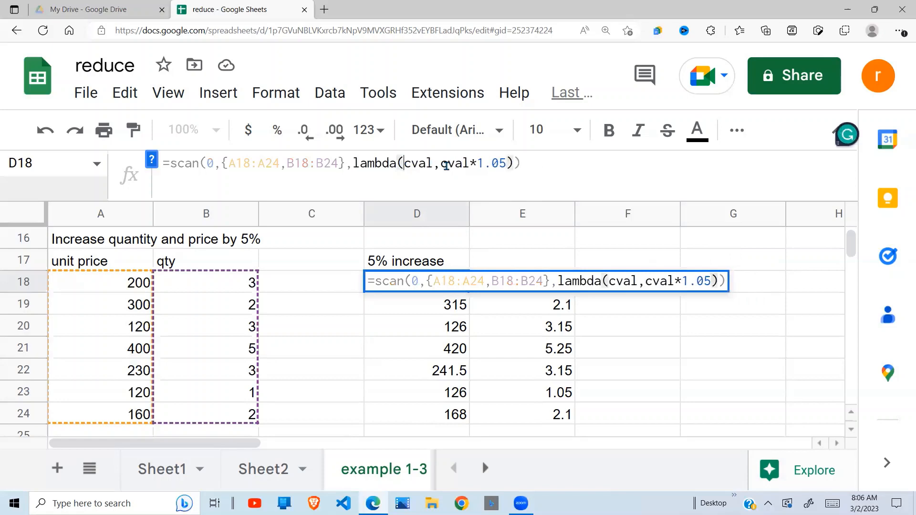
key("Return")
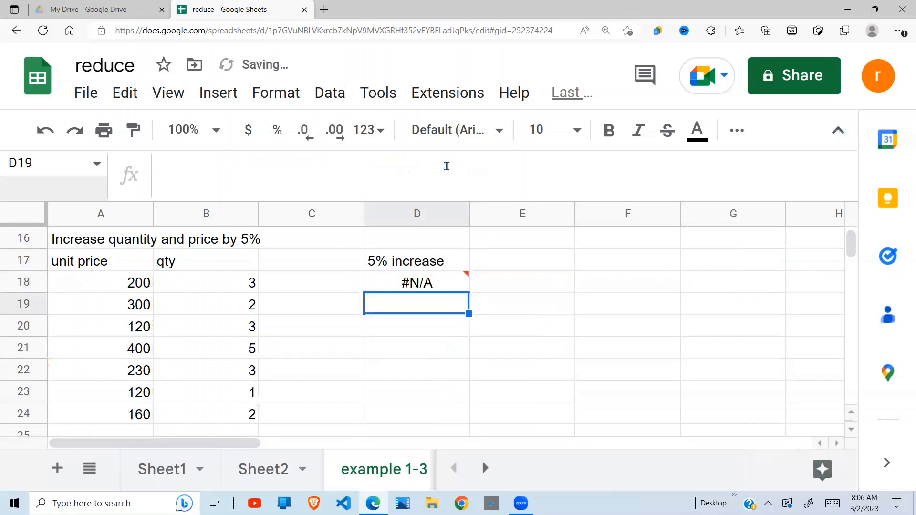
Put the accum parameter back before cval in the LAMBDA of the D18 formula and commit it.
left_click(431, 289)
left_click(404, 164)
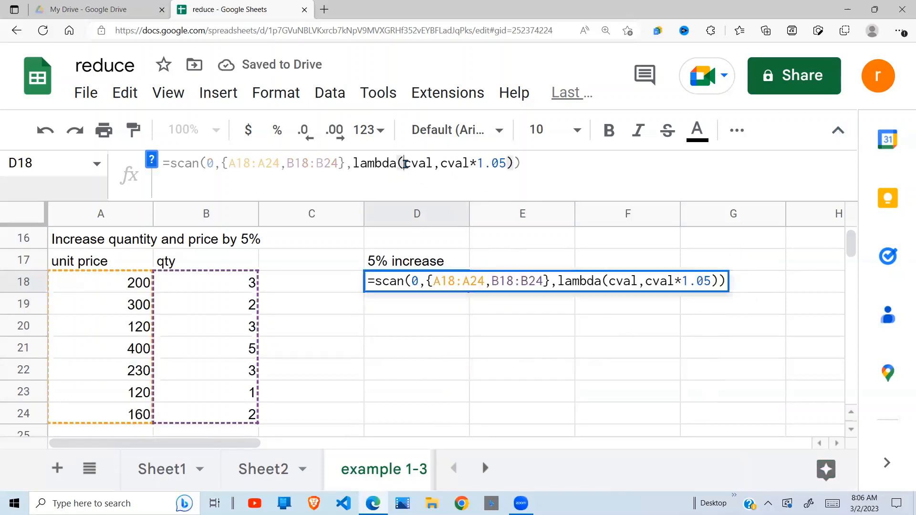
type("accum,")
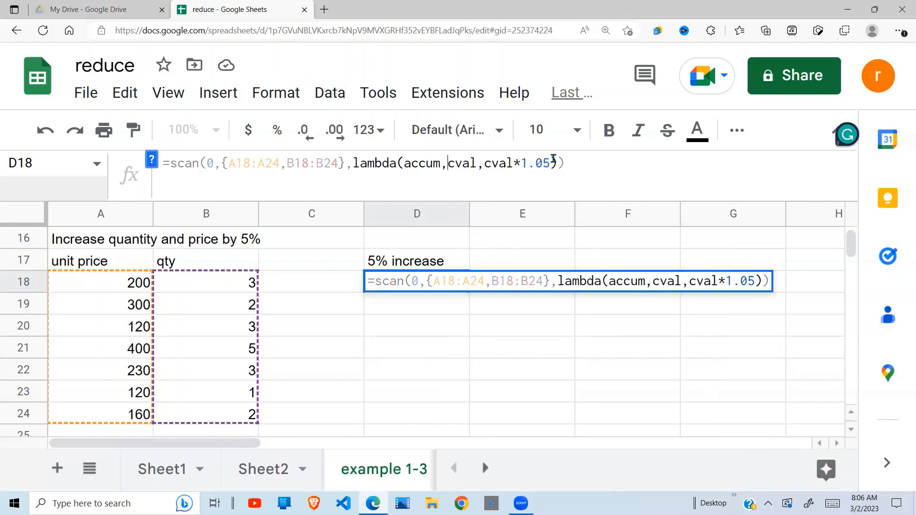
key("Return")
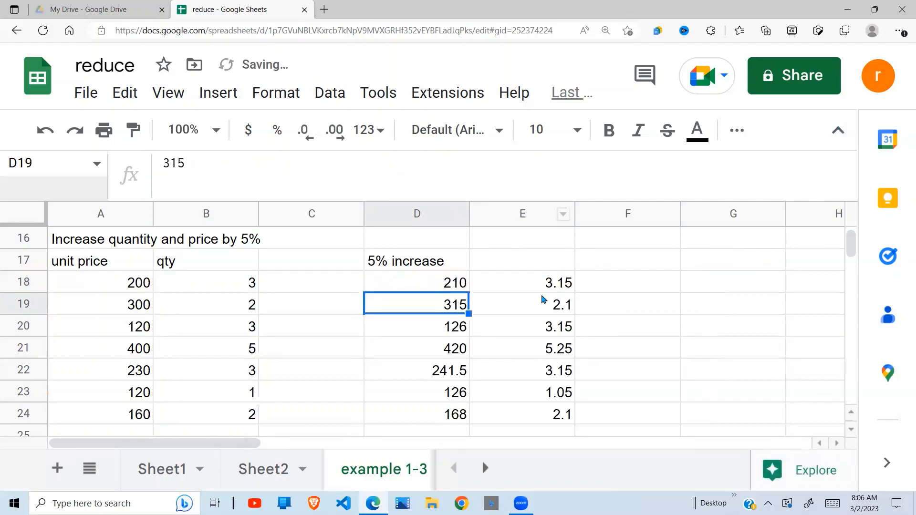
Compare the unit prices in A18 and A19 and the qty in B18 with their 5% increase results in columns D and E.
left_click(480, 290)
left_click(450, 292)
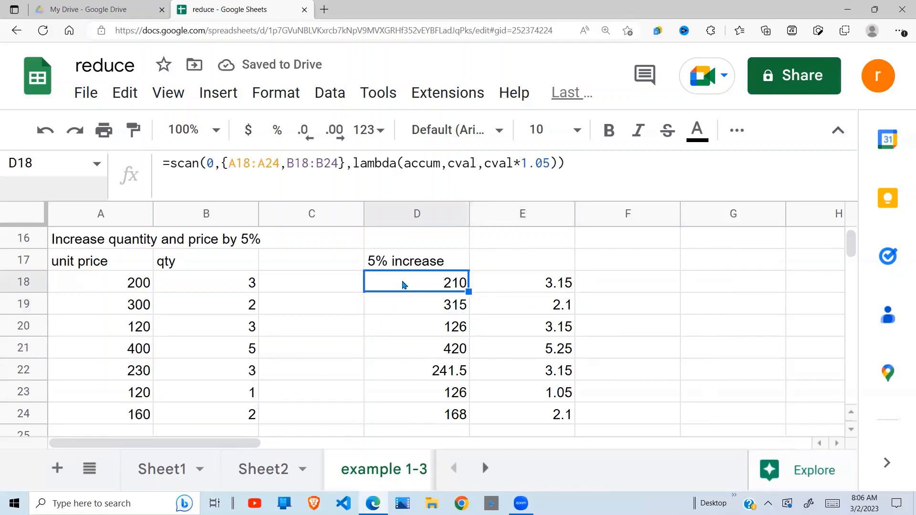
left_click(139, 287)
left_click(447, 290)
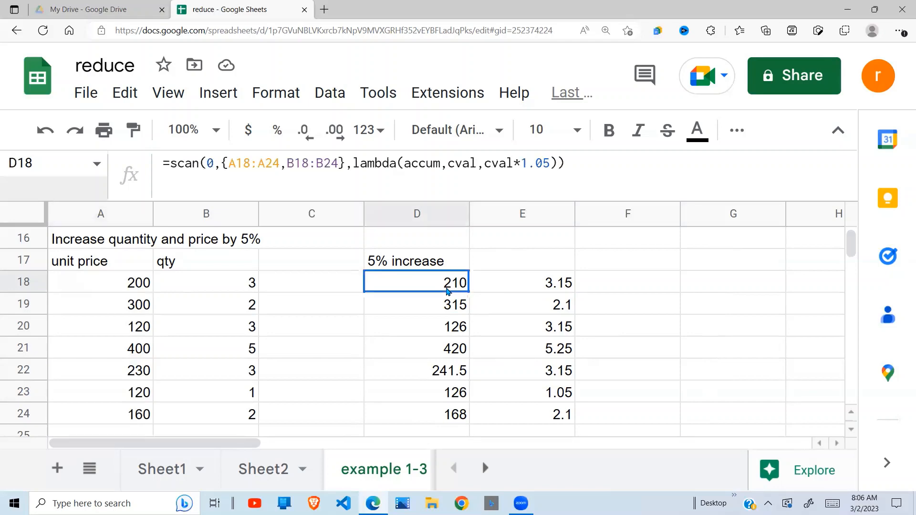
left_click(147, 309)
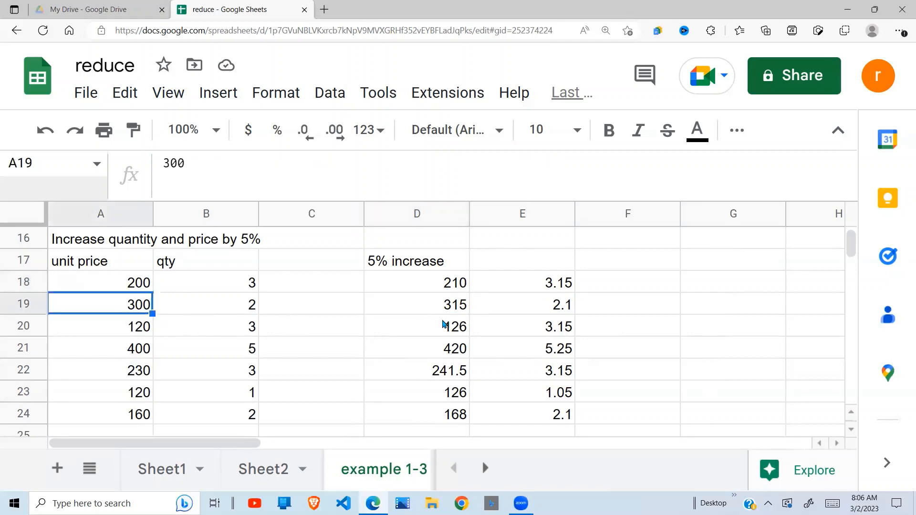
left_click(467, 311)
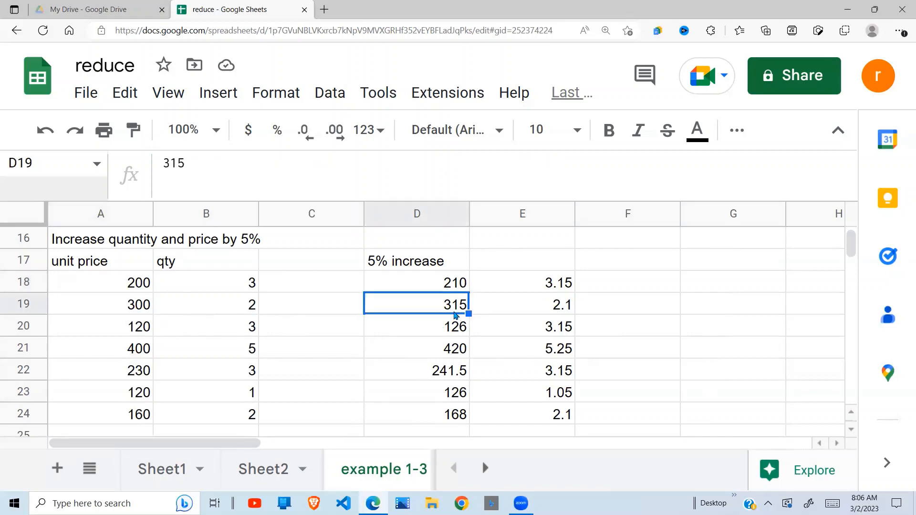
left_click(249, 288)
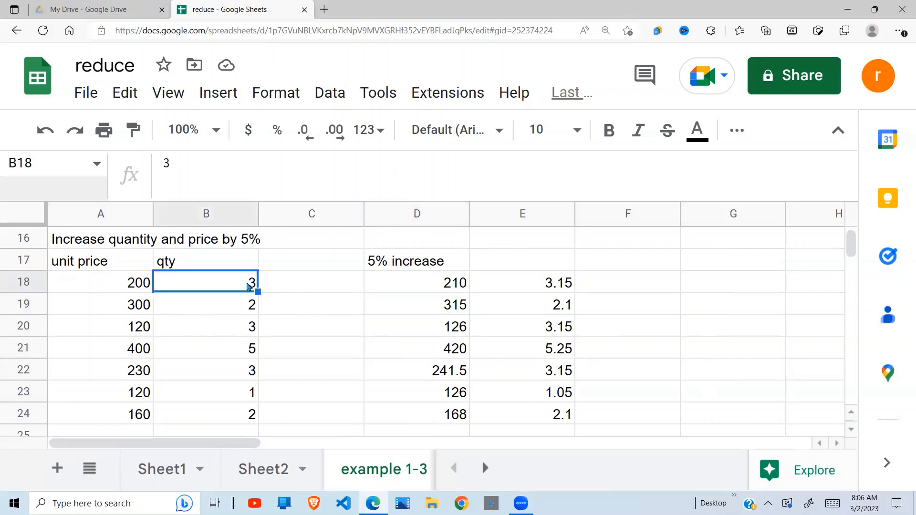
left_click(565, 290)
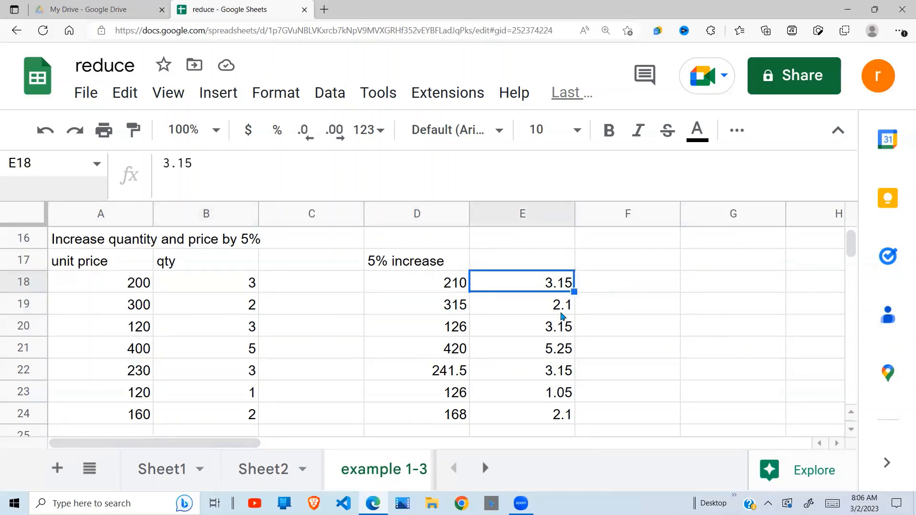
Review the 5% increase results in D18:E24 against the source range A18:B24 and the SCAN formula in D18.
left_click(457, 285)
left_click_drag(538, 311, 536, 415)
right_click(420, 370)
left_click(419, 370)
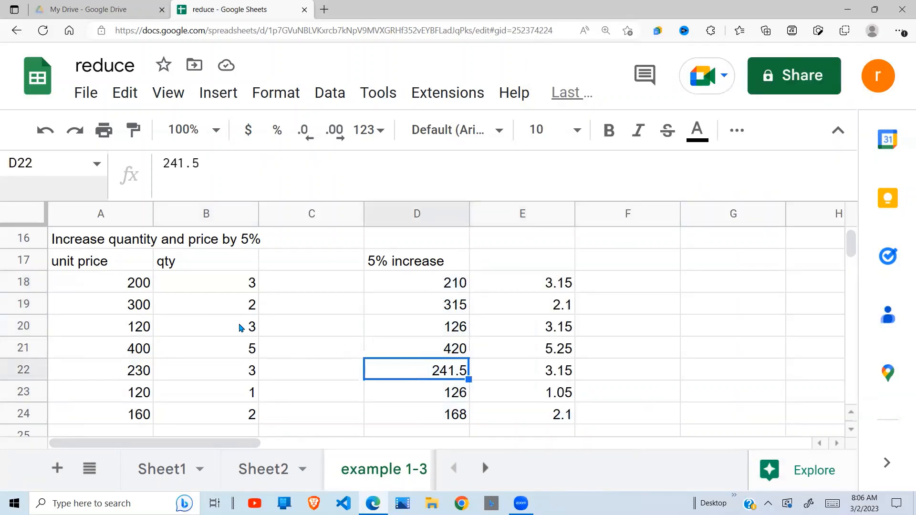
left_click_drag(146, 290, 247, 417)
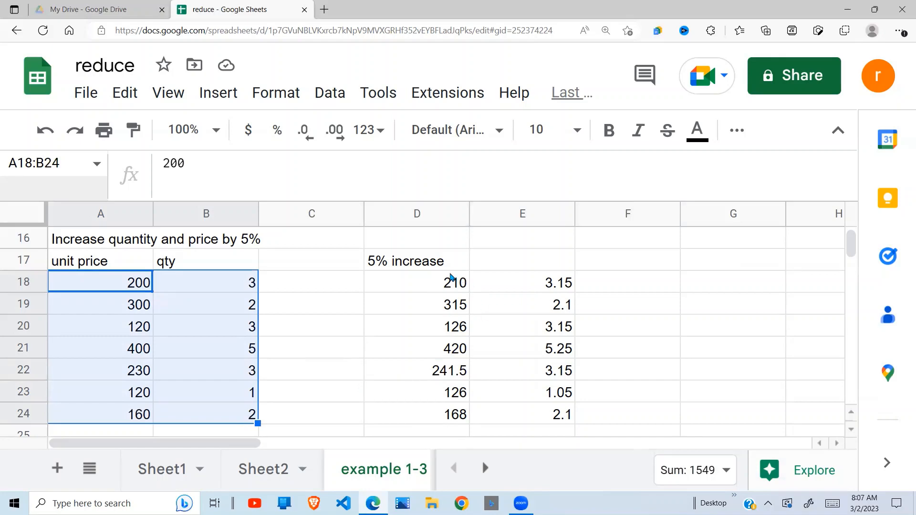
left_click(444, 290)
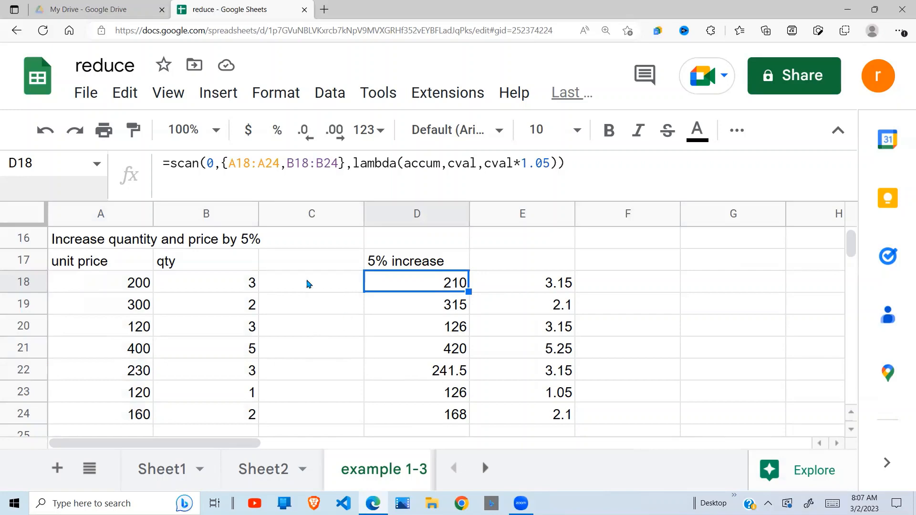
left_click(310, 262)
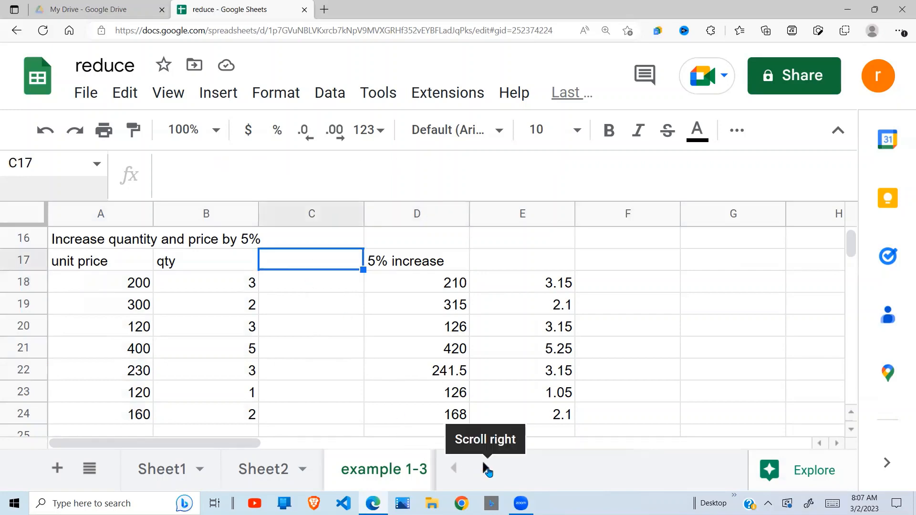
Switch to the example 4 sheet and look at the usd amounts in column C, starting at C3.
left_click(486, 469)
left_click(297, 472)
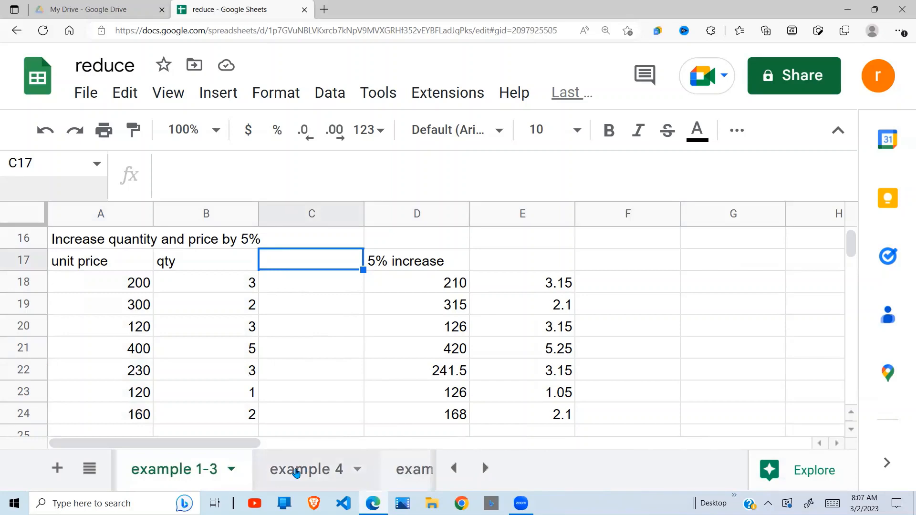
left_click(317, 348)
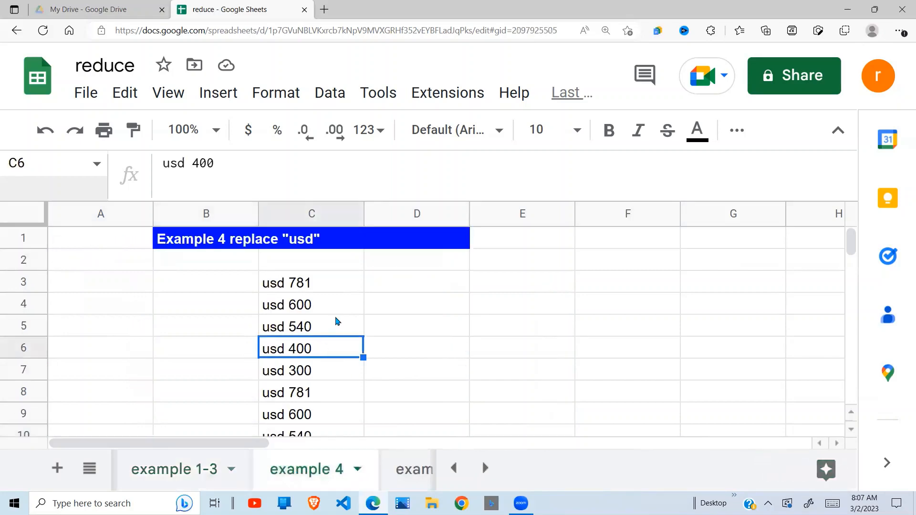
left_click(304, 284)
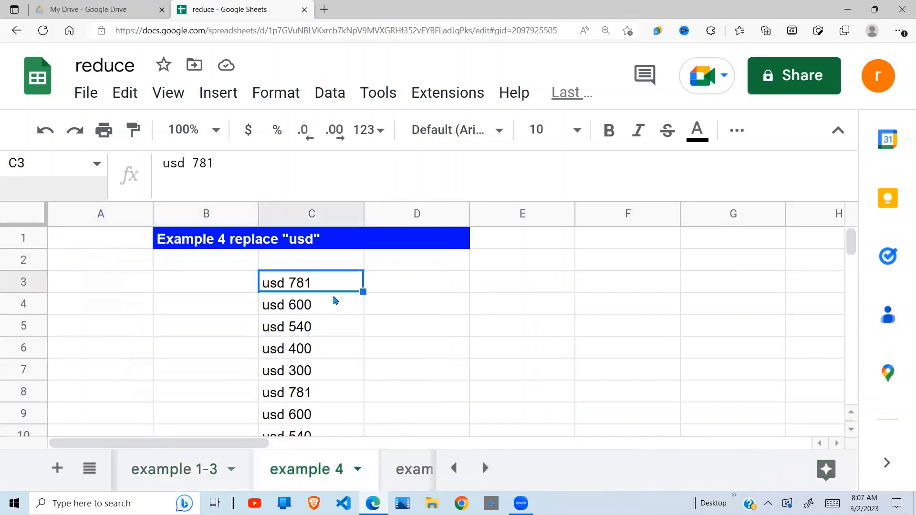
Start a SCAN formula in D3 with initial value 0 and the array C3:C12.
left_click(413, 285)
type("=")
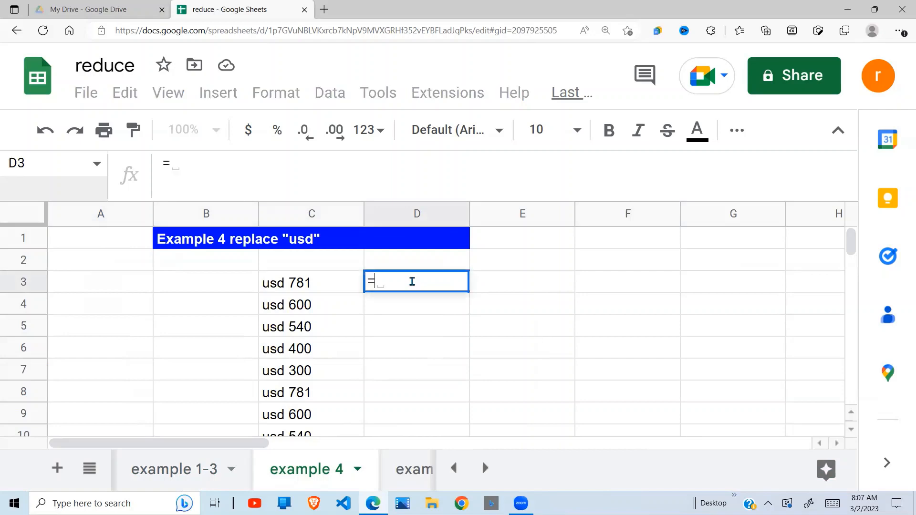
type("sca")
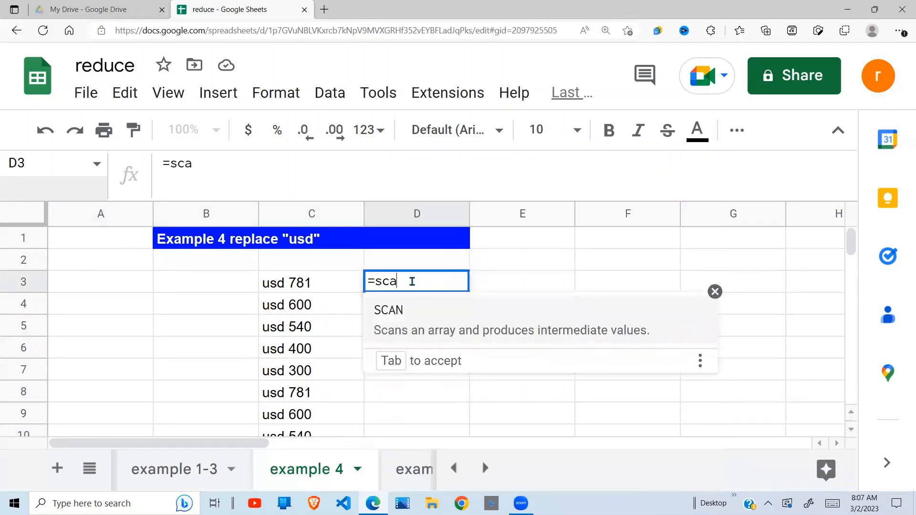
type("n(")
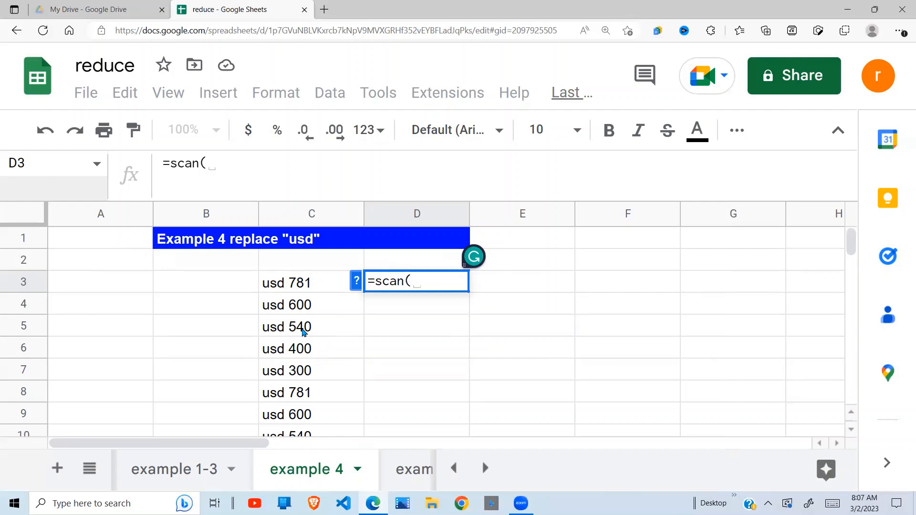
type("0,")
left_click_drag(304, 285, 298, 415)
type(",")
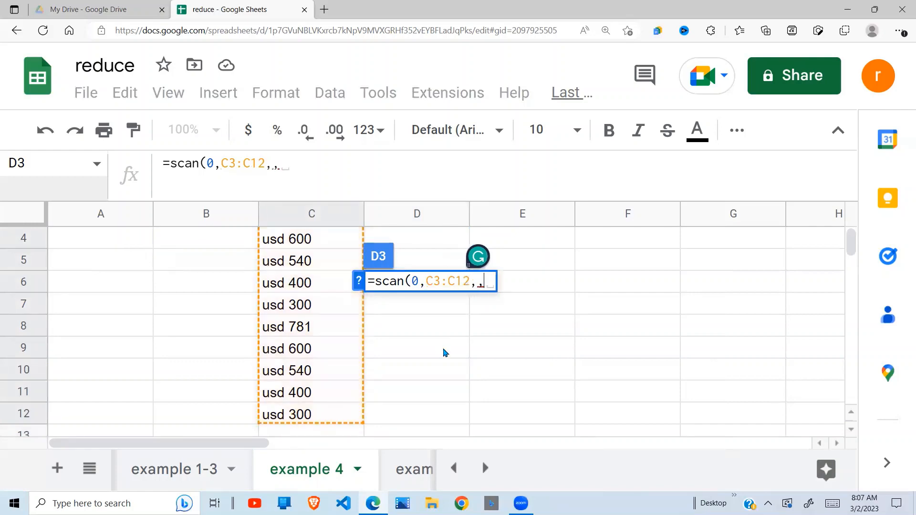
Add a LAMBDA with the parameters accum and cval to the D3 formula.
type("lambda")
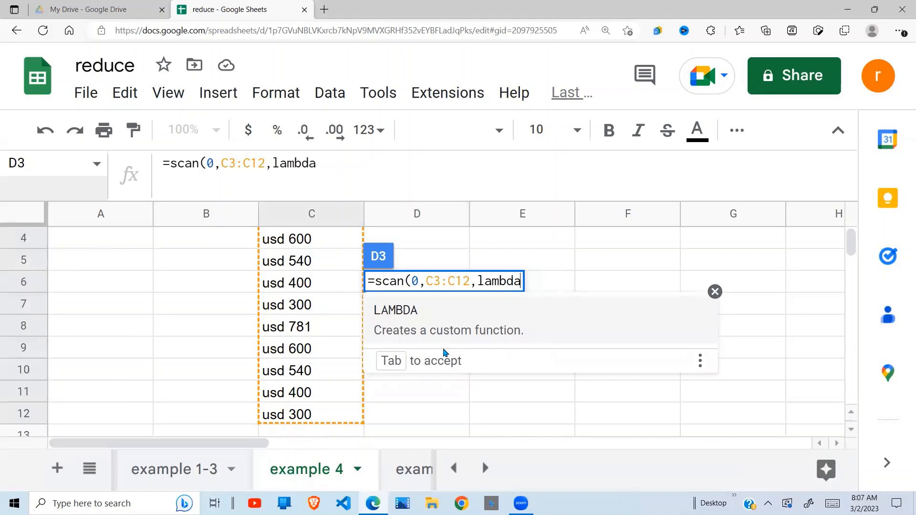
type("(accu")
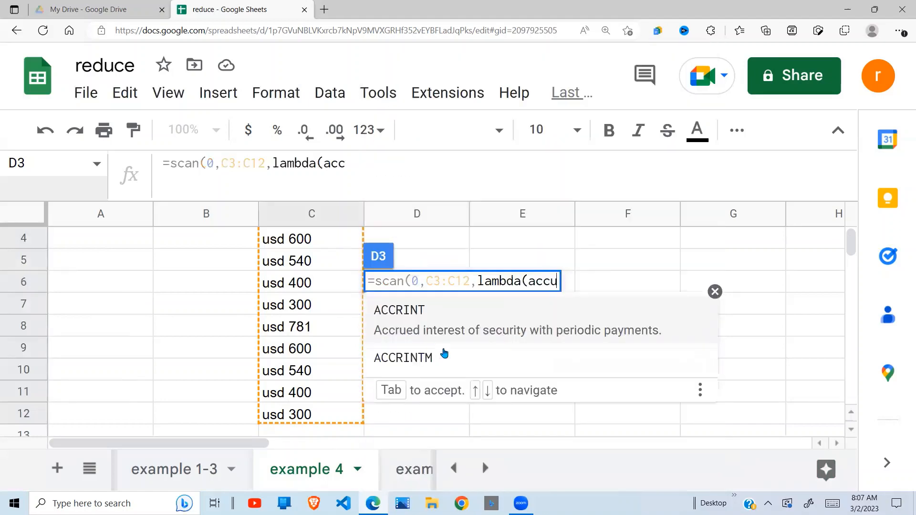
type("m,")
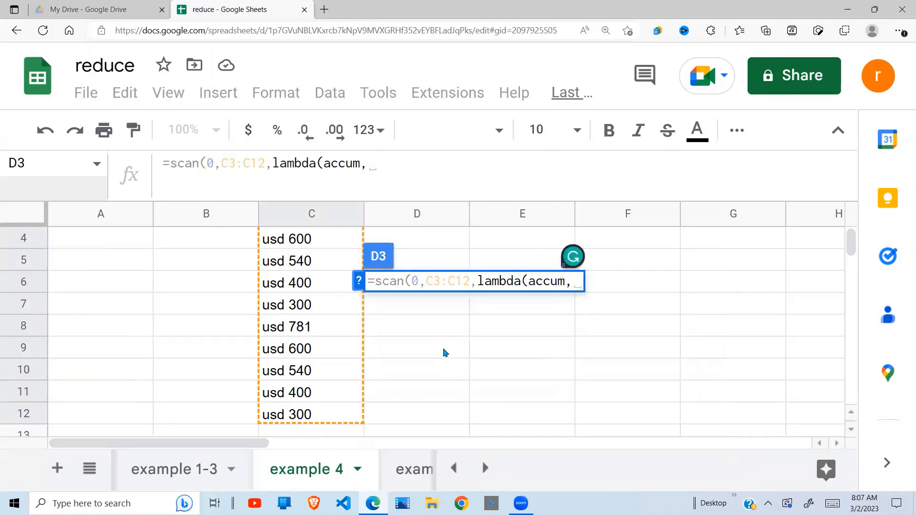
type("cval")
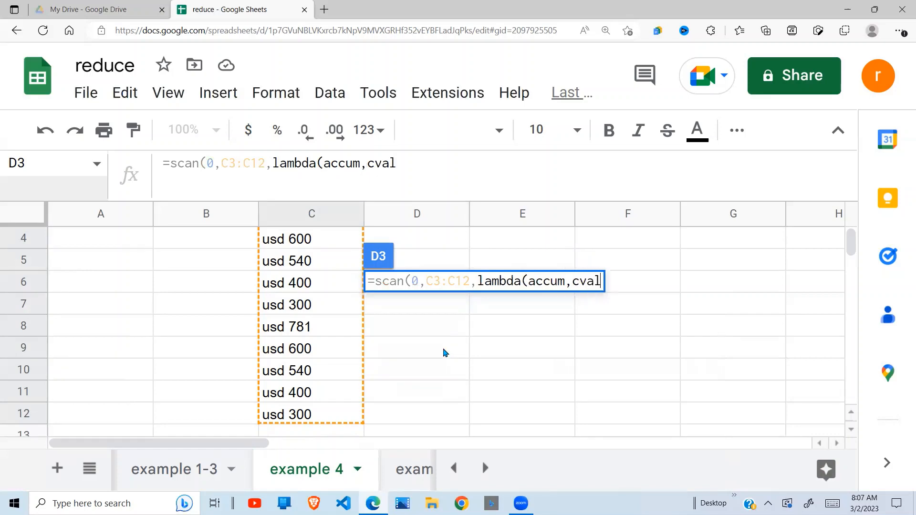
type(",")
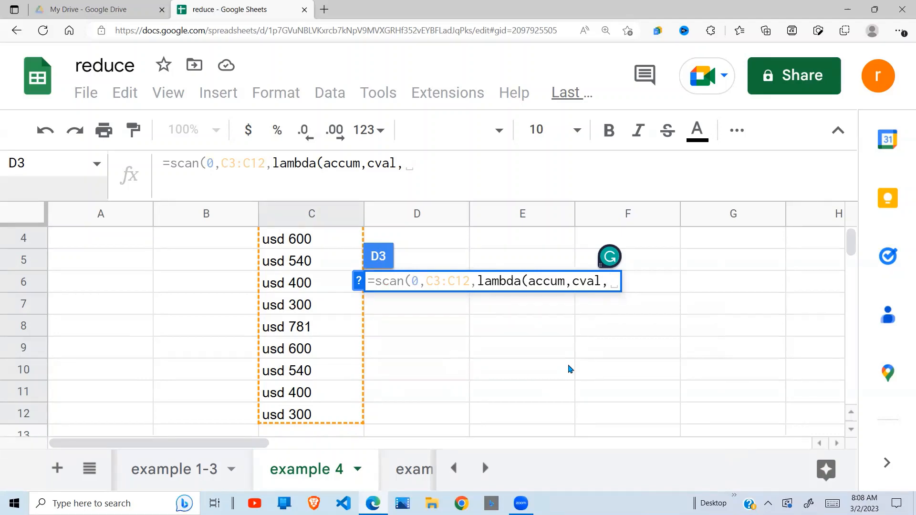
Add SUBSTITUTE as the LAMBDA expression in D3, with the range C3:C12 as its text to search.
type("s")
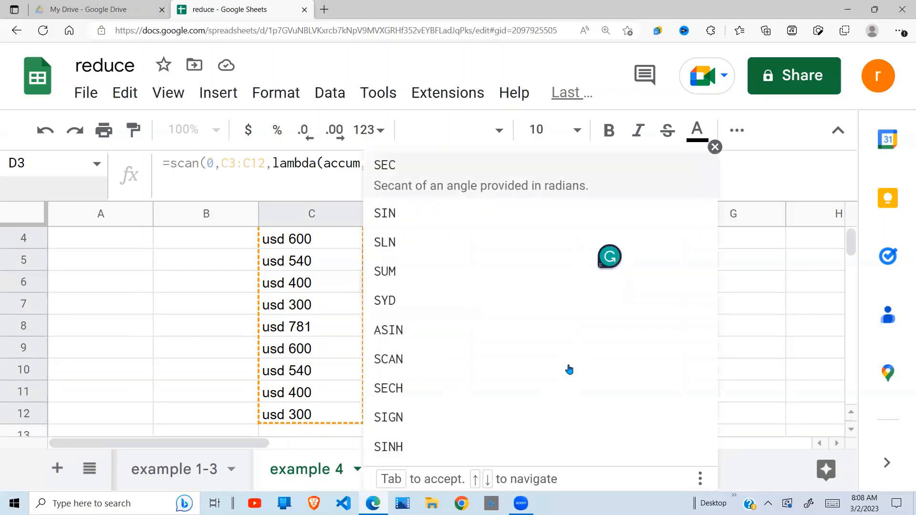
key("BackSpace")
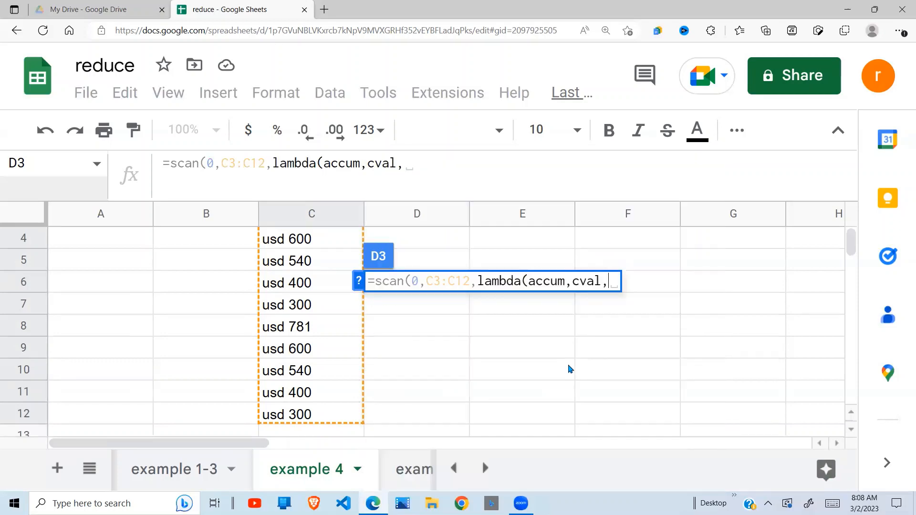
type("subst")
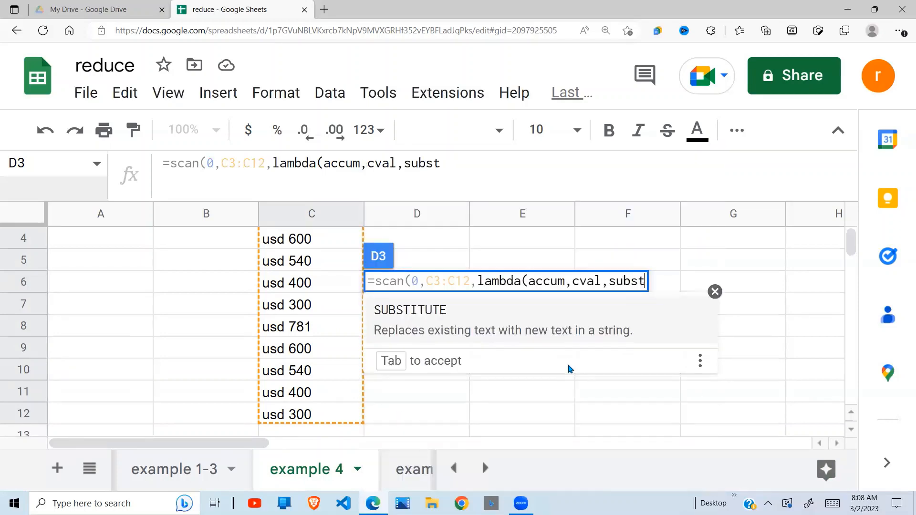
type("itut")
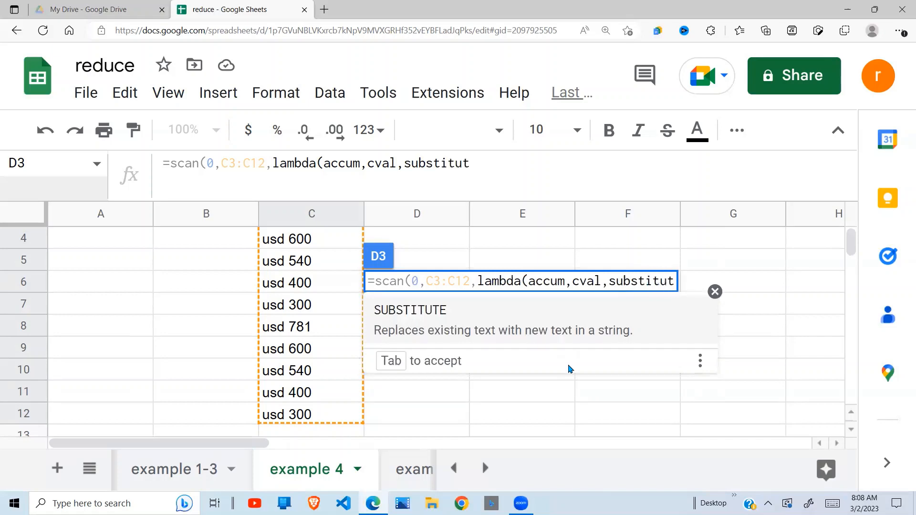
type("e(")
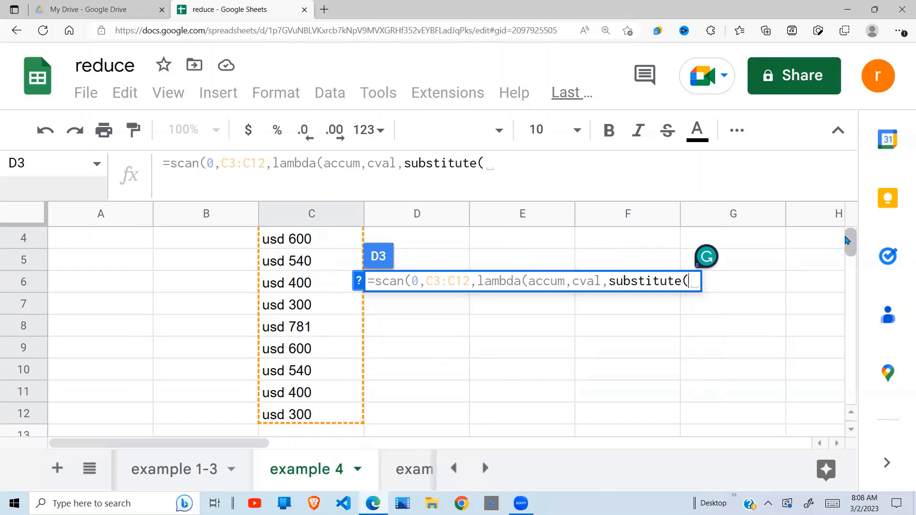
left_click_drag(852, 242, 852, 237)
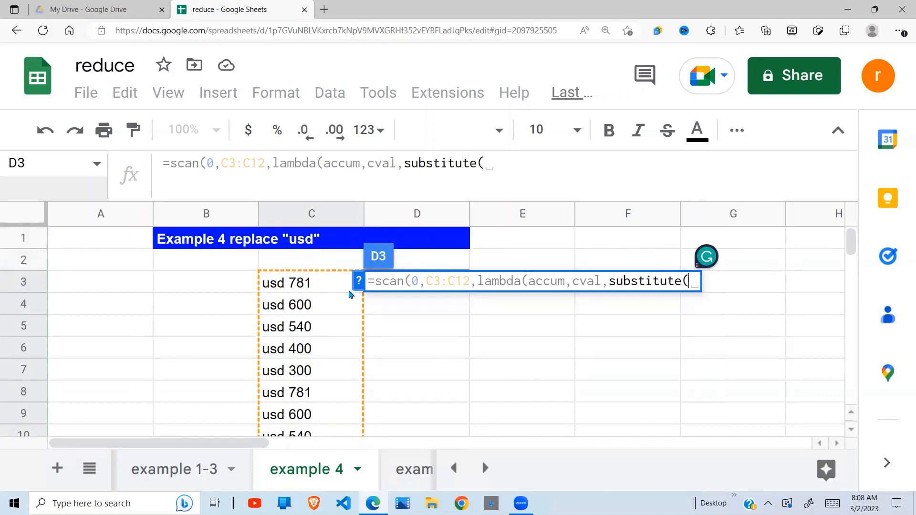
left_click_drag(335, 287, 331, 402)
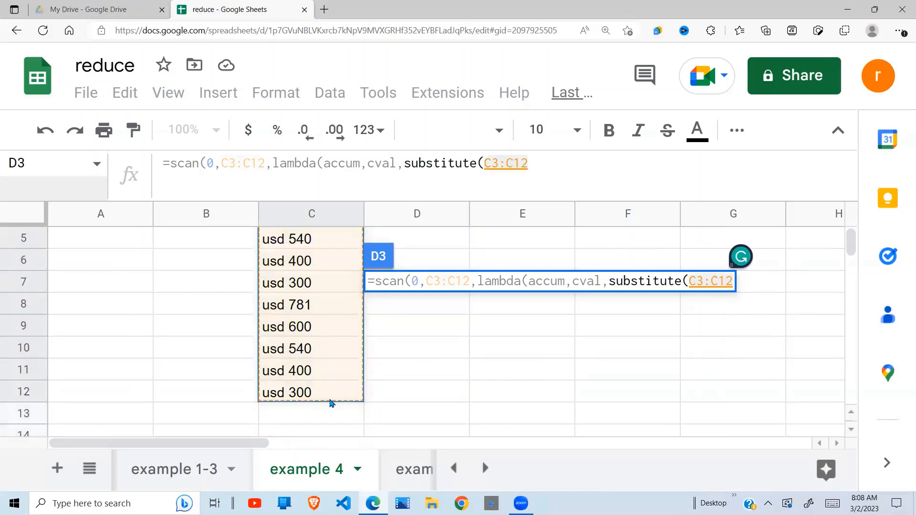
type(",")
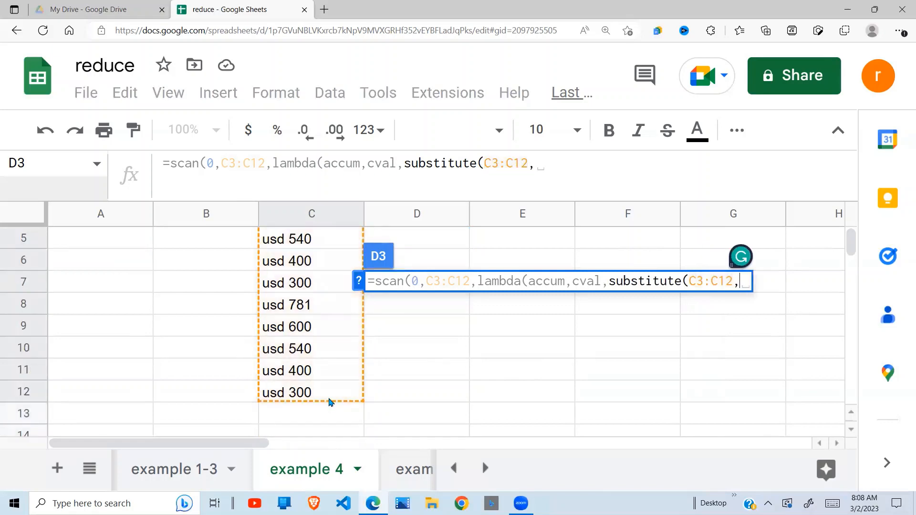
Make SUBSTITUTE replace "usd" with an empty string "", close all three brackets and commit the D3 formula.
type("\"")
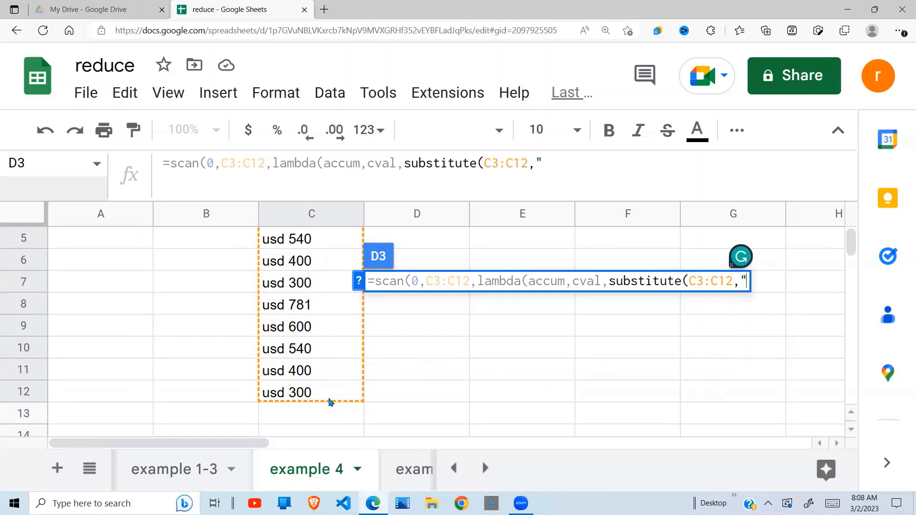
type("usd\"")
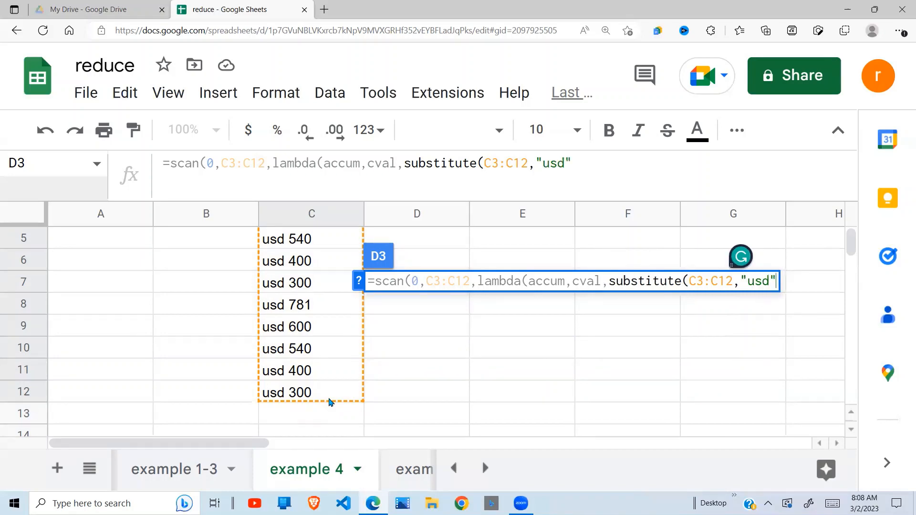
type(",")
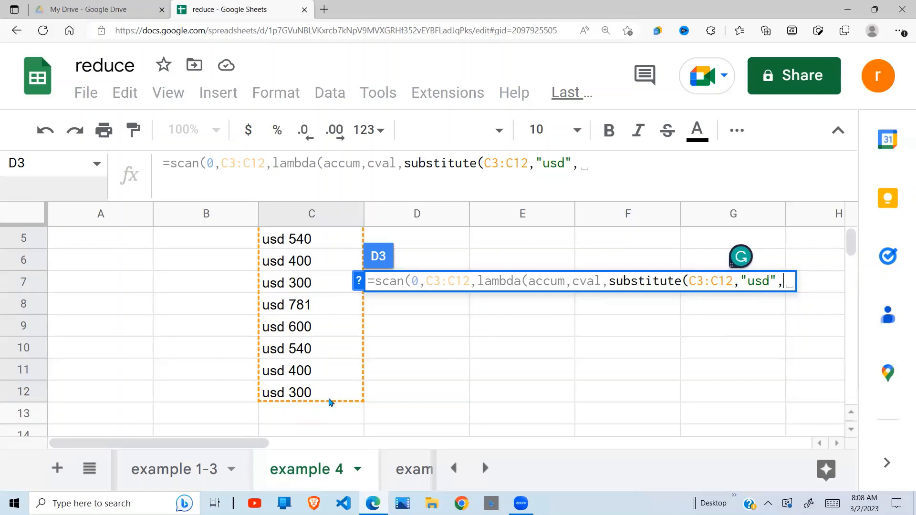
type("\"\"")
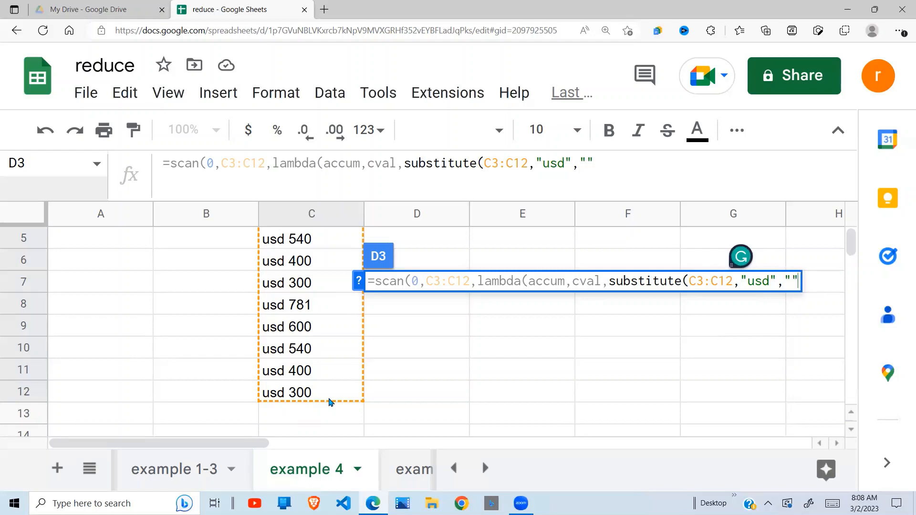
type(")")
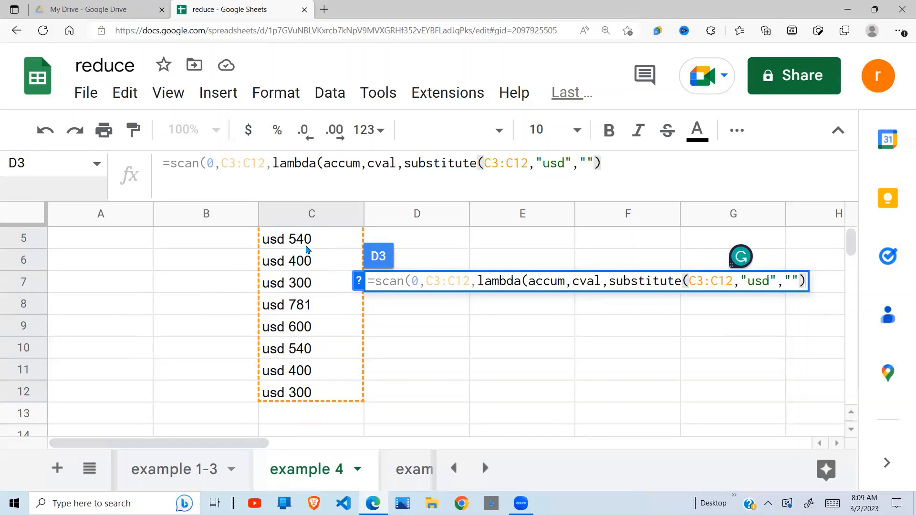
type("))")
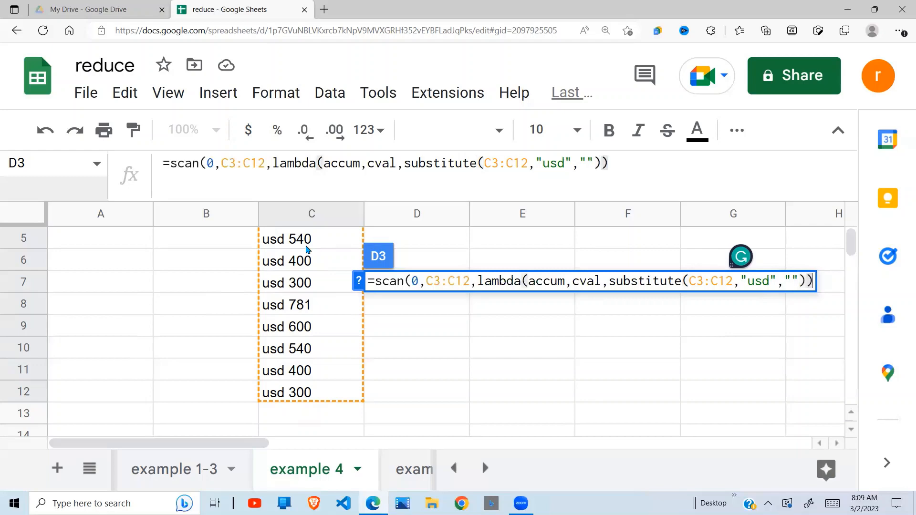
key("Return")
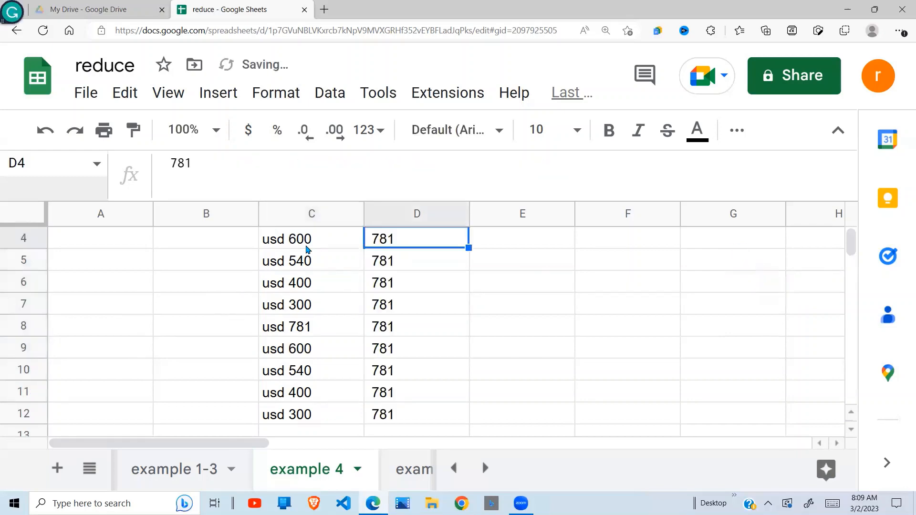
In the D3 formula, replace SUBSTITUTE's text range C3:C12 with the LAMBDA parameter cval and commit it.
left_click(415, 312)
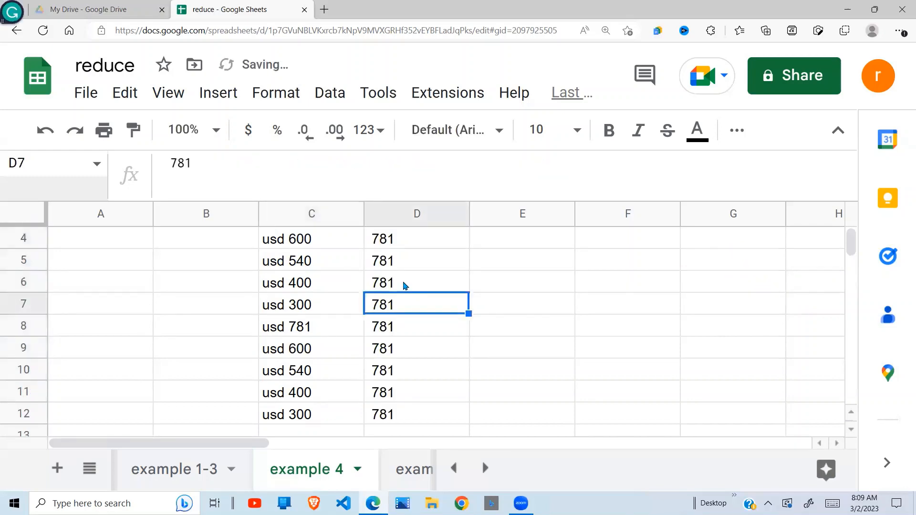
left_click(404, 283)
left_click(400, 240)
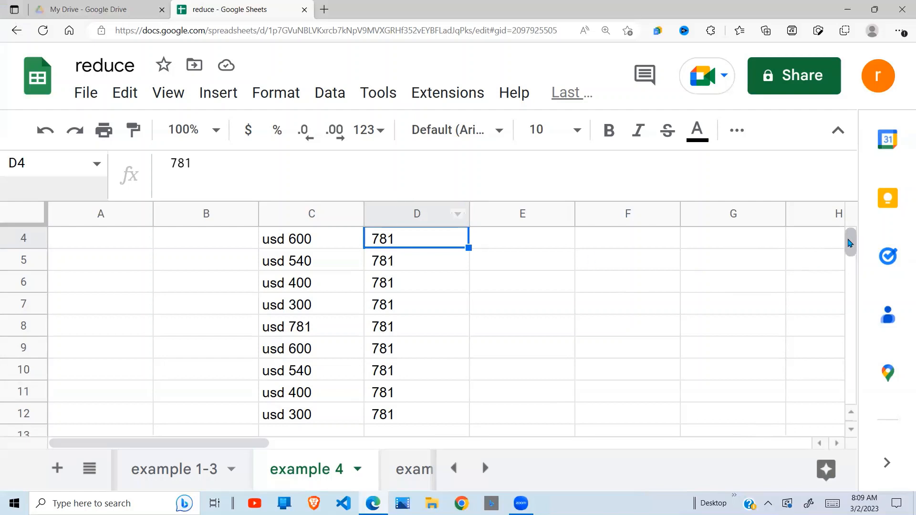
left_click_drag(849, 242, 851, 240)
left_click(421, 286)
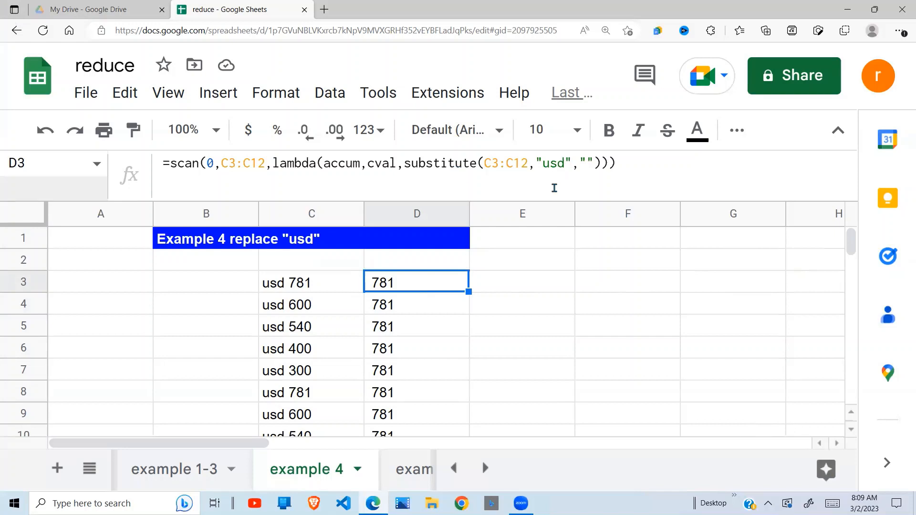
left_click(529, 165)
key("BackSpace")
key("BackSpace")
key("BackSpace")
key("BackSpace")
key("BackSpace")
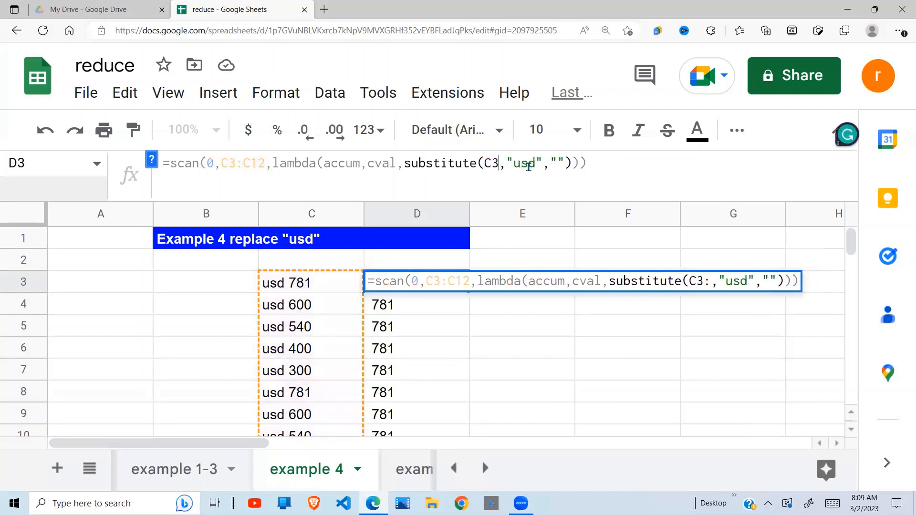
key("BackSpace")
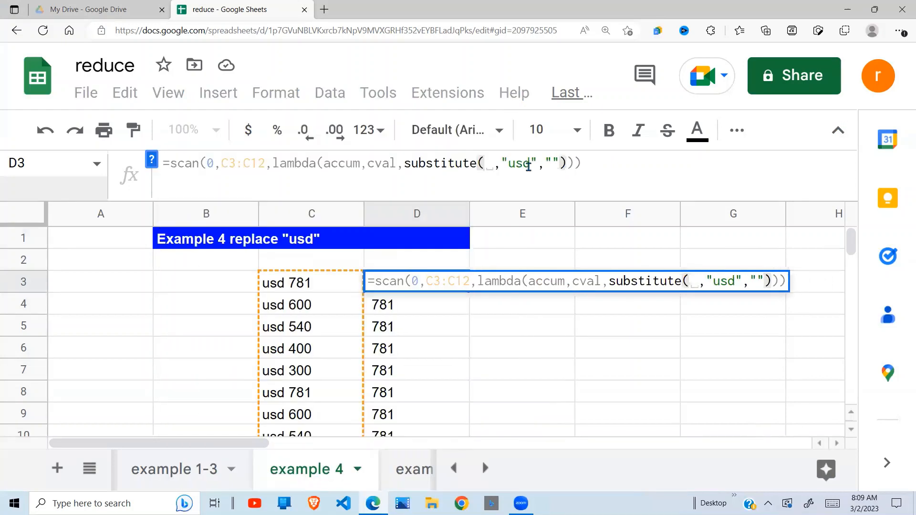
type("cval")
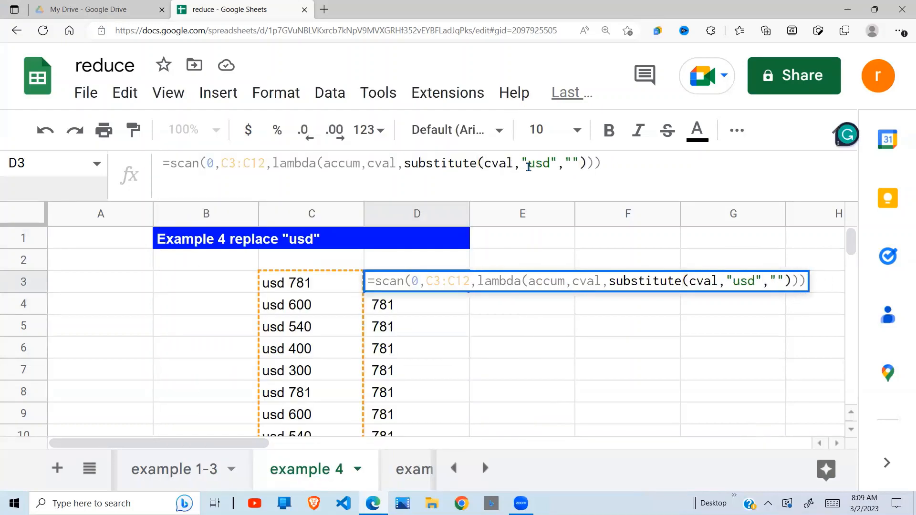
key("Return")
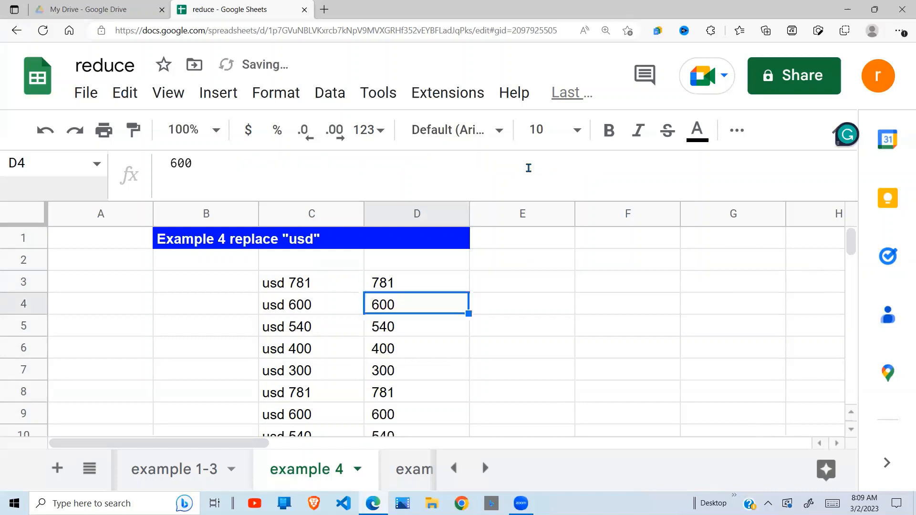
left_click(395, 286)
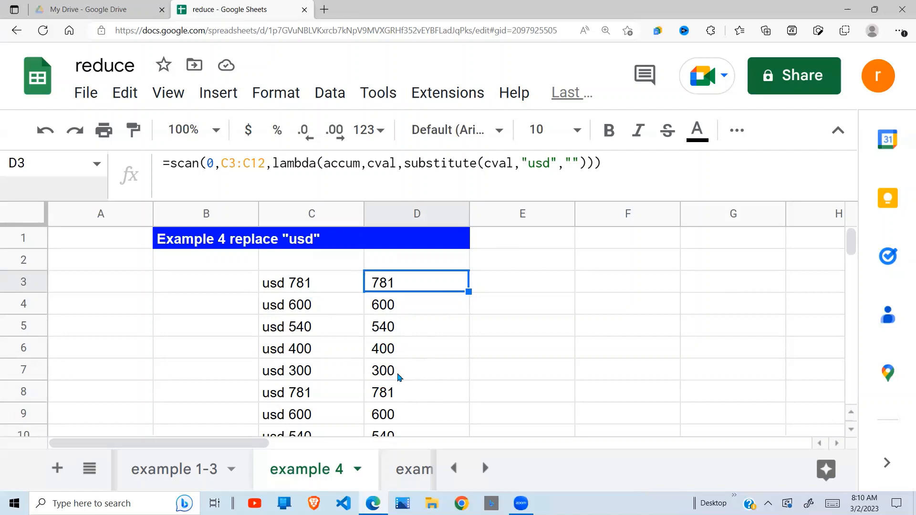
Open the "example 5 and 6" sheet and select D2, the first cell under Running_Total per Yr.
left_click(416, 475)
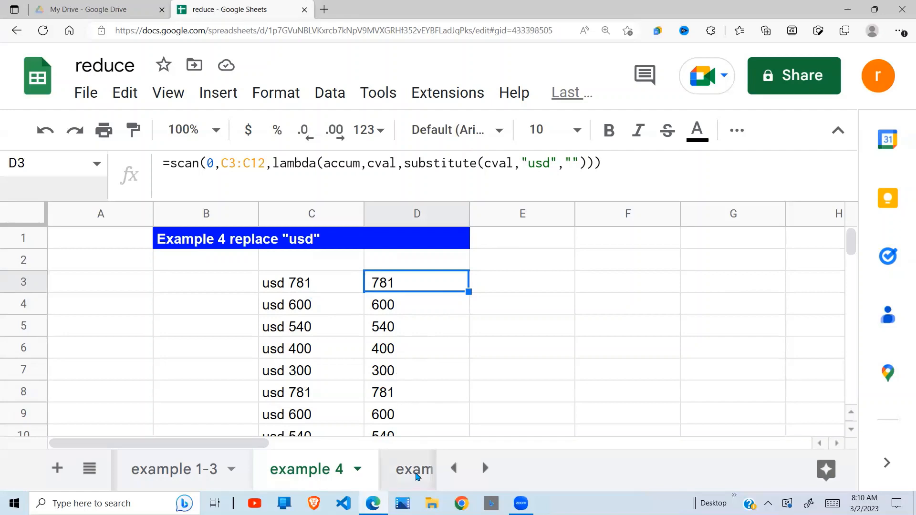
left_click(408, 353)
left_click(448, 282)
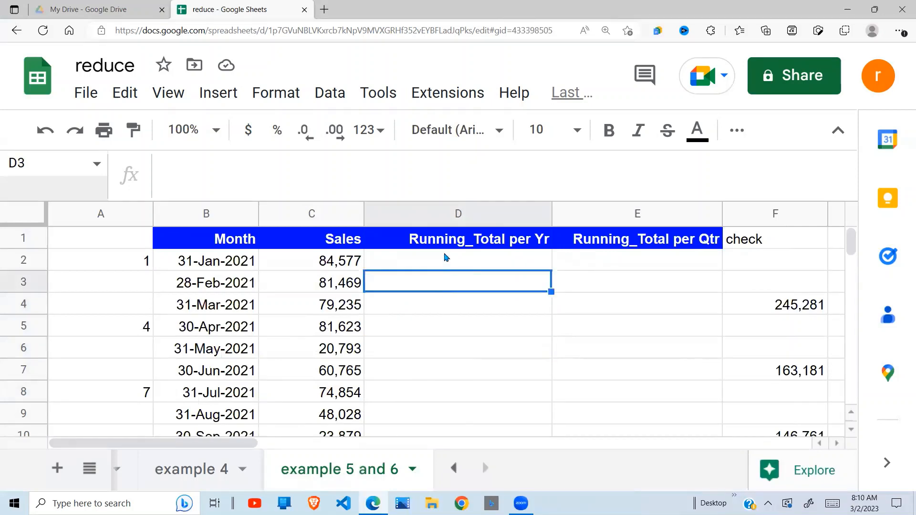
left_click(445, 258)
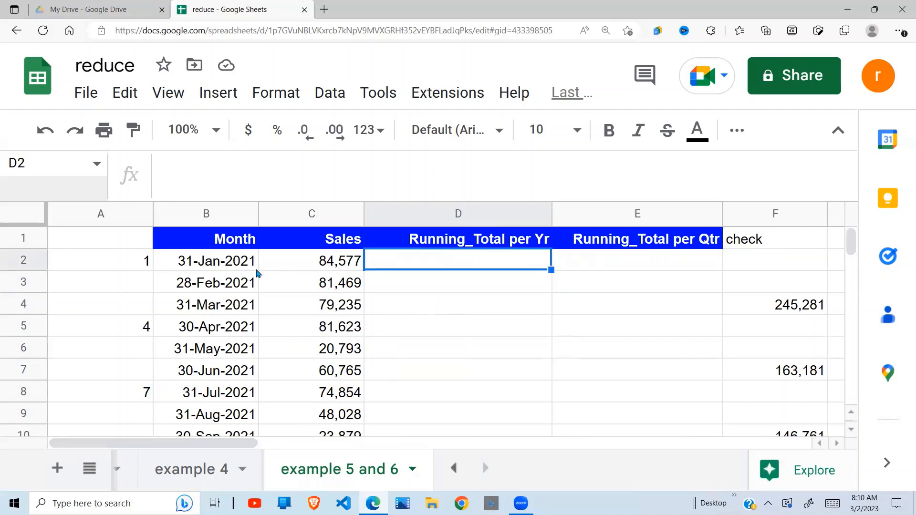
Review the Month column from January 2021 through December 2023, noting where each year ends and the next begins.
left_click(243, 271)
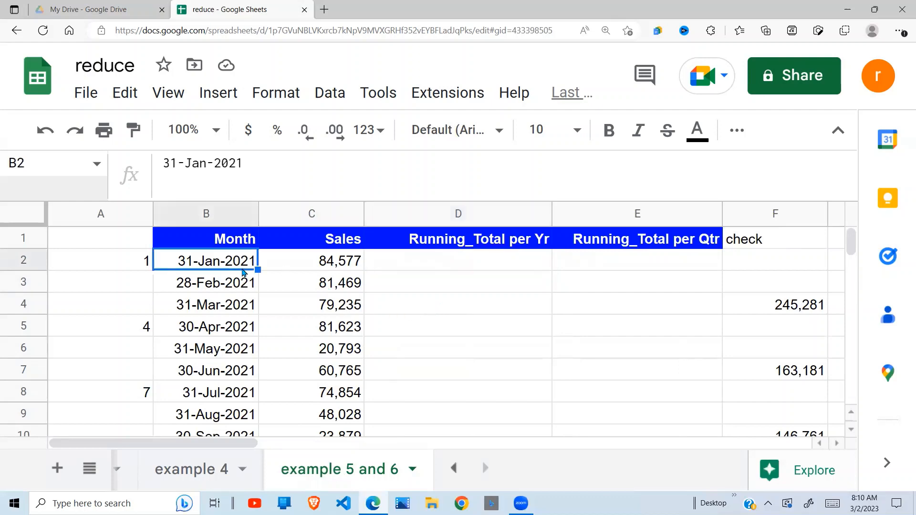
key("Down")
key("Up")
key("Down")
key("Down")
key("Down")
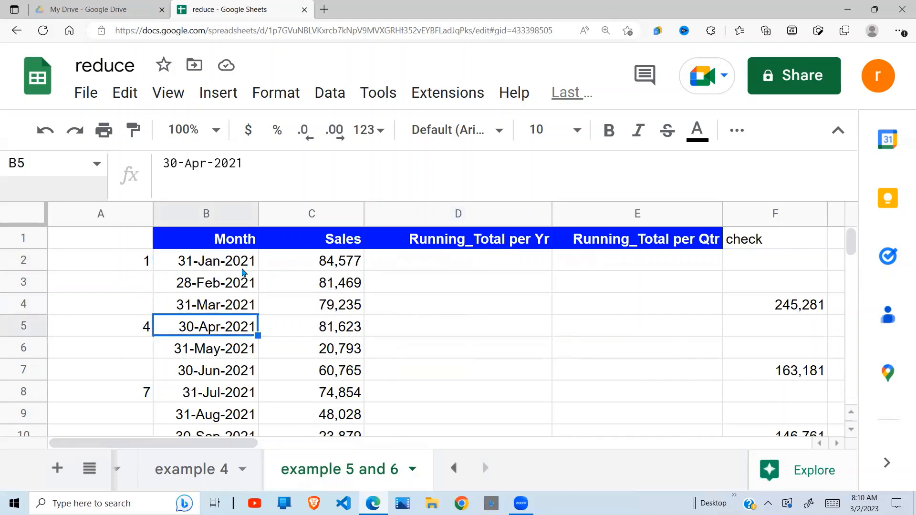
key("Down")
key("Down")
key("Down")
key("Up")
key("Up")
key("Up")
key("Up")
key("Up")
key("Up")
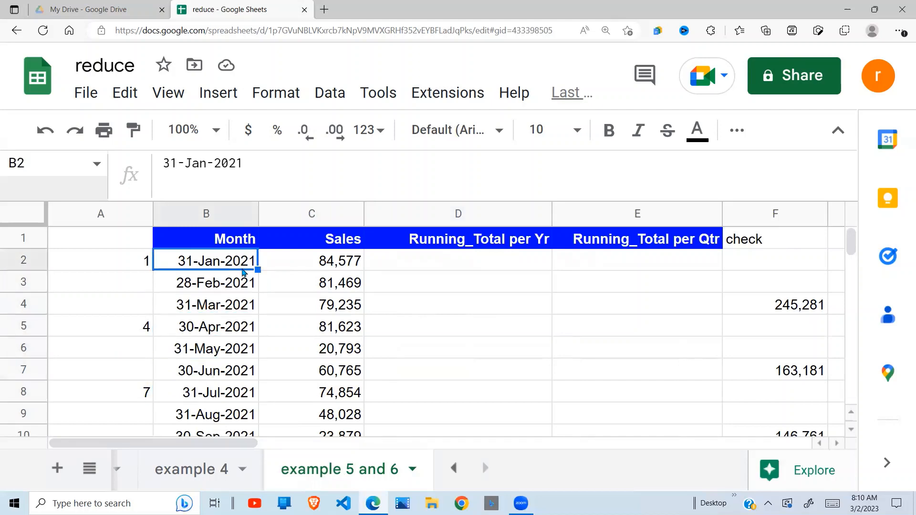
key("Down")
key("Down")
key("Down")
key("Down")
key("Down")
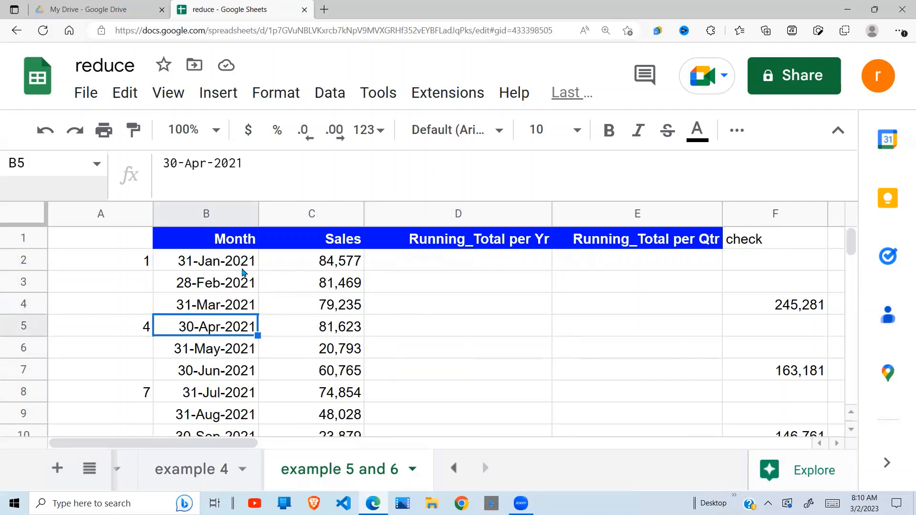
key("Down")
key("Down")
key("Down")
key("Down")
key("Down")
key("Down")
key("Down")
key("Down")
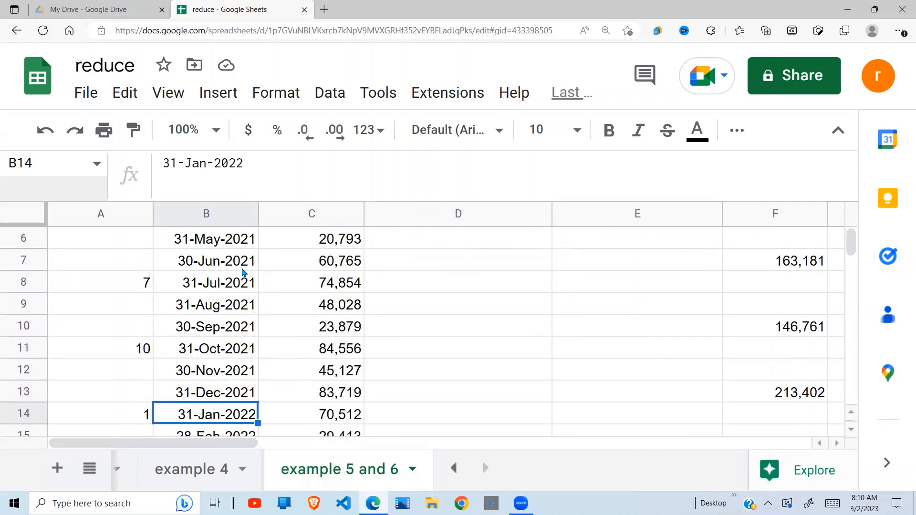
key("Up")
key("Up")
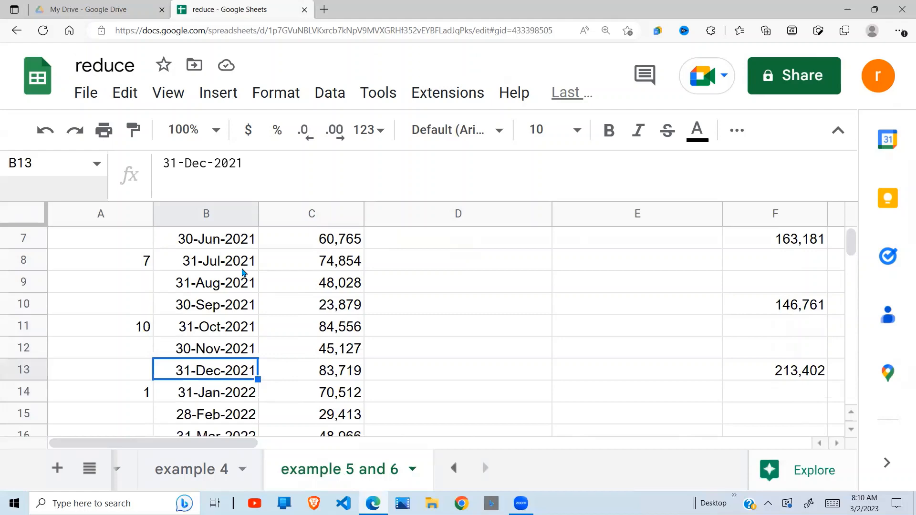
key("Down")
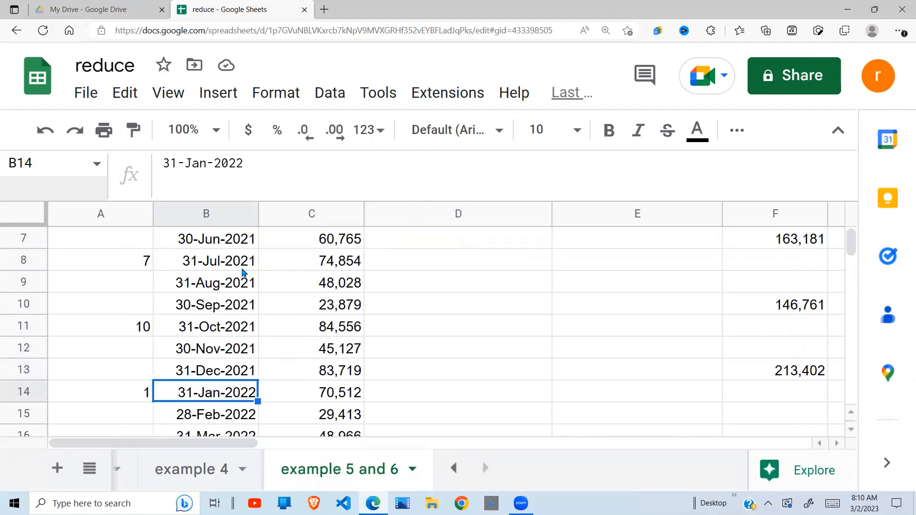
key("Down")
key("Down")
key("Down")
key("Down")
key("Down")
key("Down")
key("Down")
key("Down")
key("Down")
key("Down")
key("Down")
key("Down")
key("Down")
key("Down")
key("Down")
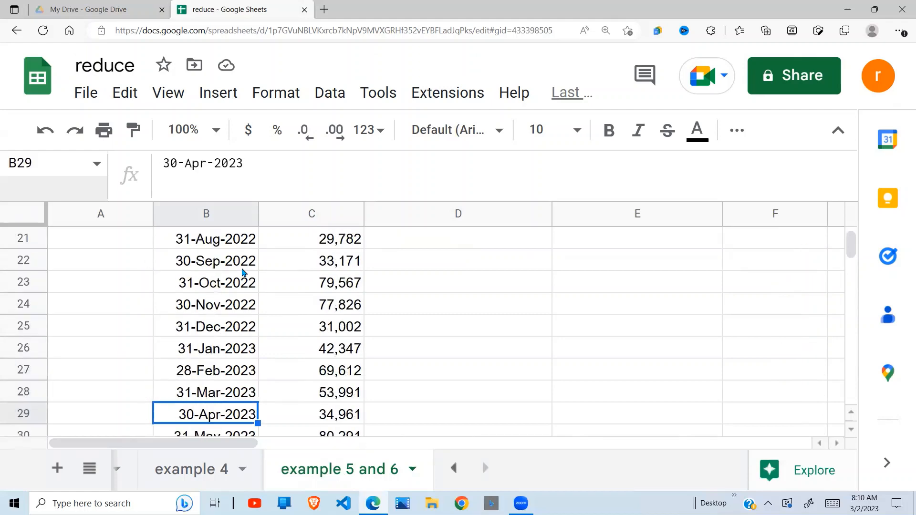
key("Up")
key("Up")
key("Up")
key("Up")
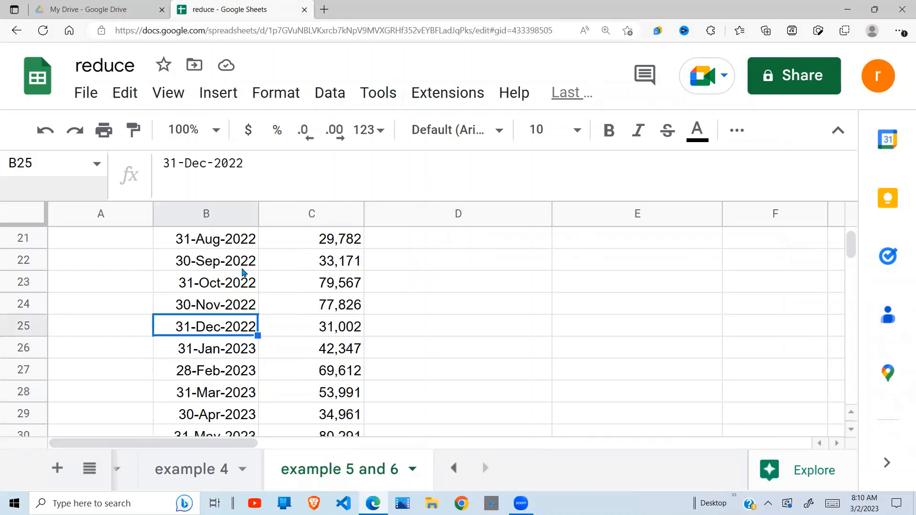
key("Down")
key("Down")
key("Down")
key("Down")
key("Down")
key("Down")
key("Down")
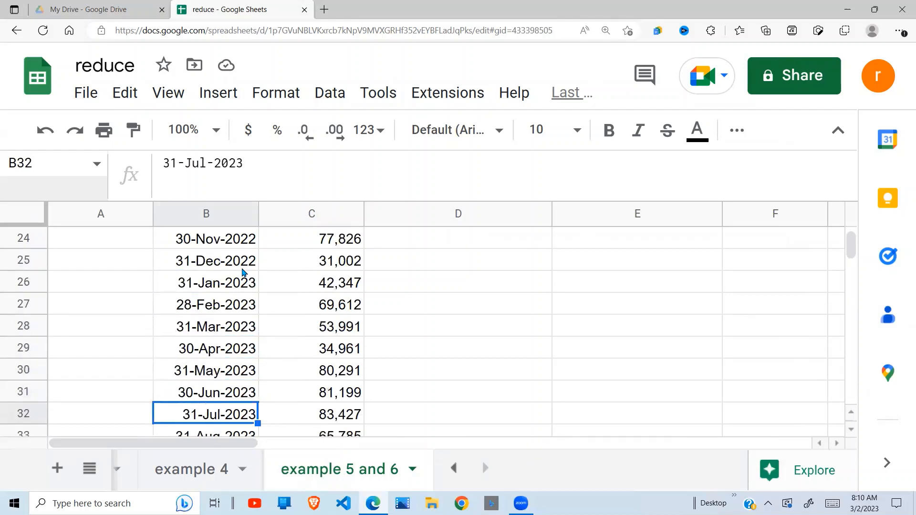
key("Down")
key("Down")
key("Down")
key("Down")
key("Down")
key("Down")
key("Up")
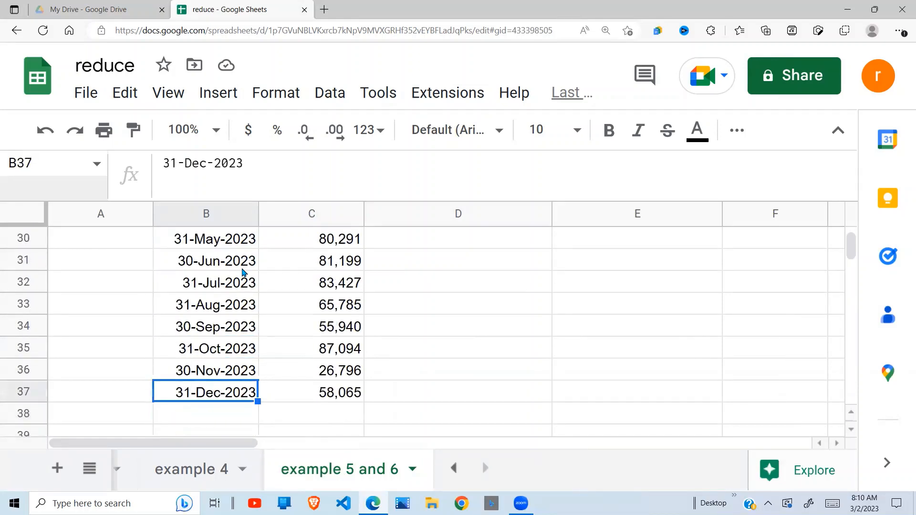
key("Up")
key("Up")
key("Up")
key("Up")
key("Up")
key("Up")
key("Up")
key("Up")
key("Up")
key("Up")
key("Up")
key("Up")
key("Up")
key("Up")
key("Up")
key("Up")
key("Up")
key("Up")
key("Up")
key("Up")
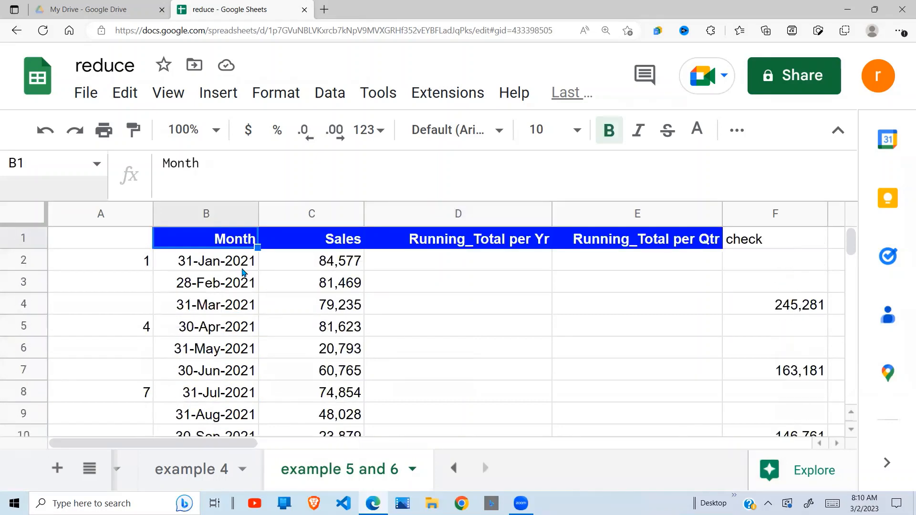
Examine the 2021 sales in C2:C13 and the December 2021 row where that year's running total ends.
key("Down")
key("Right")
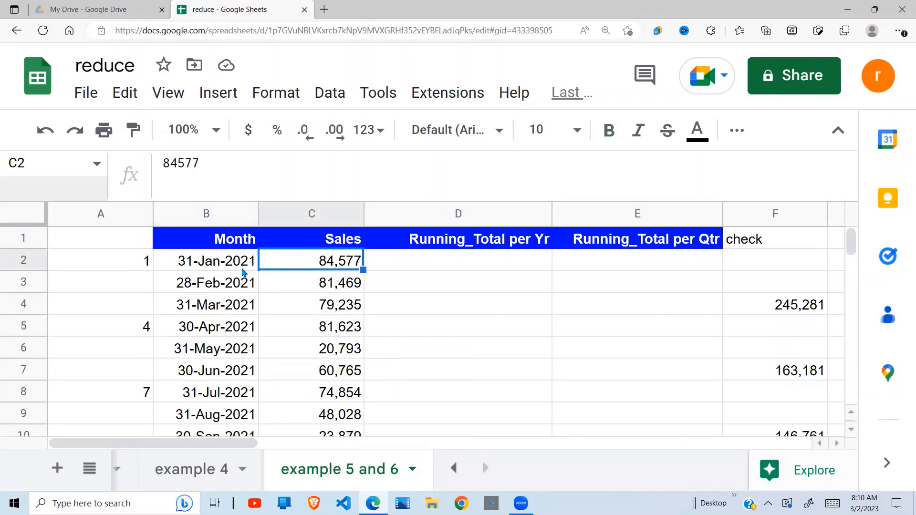
key("Right")
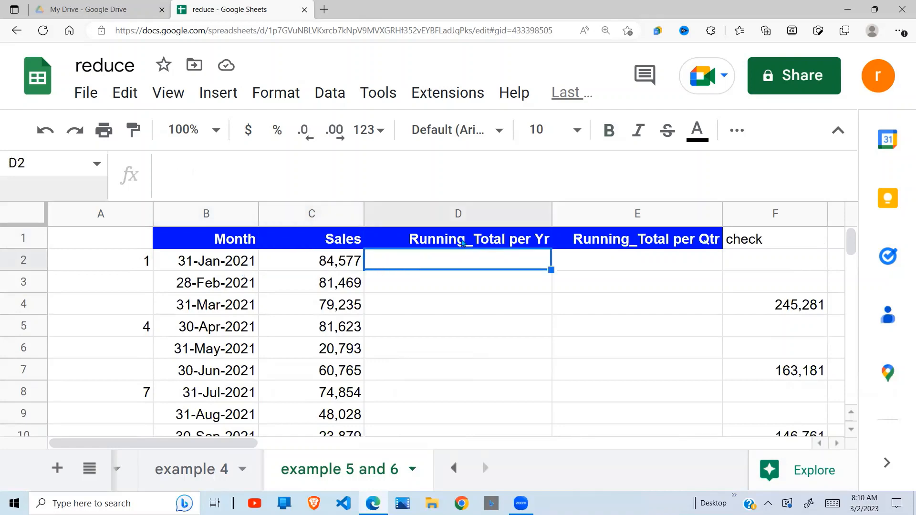
left_click(487, 245)
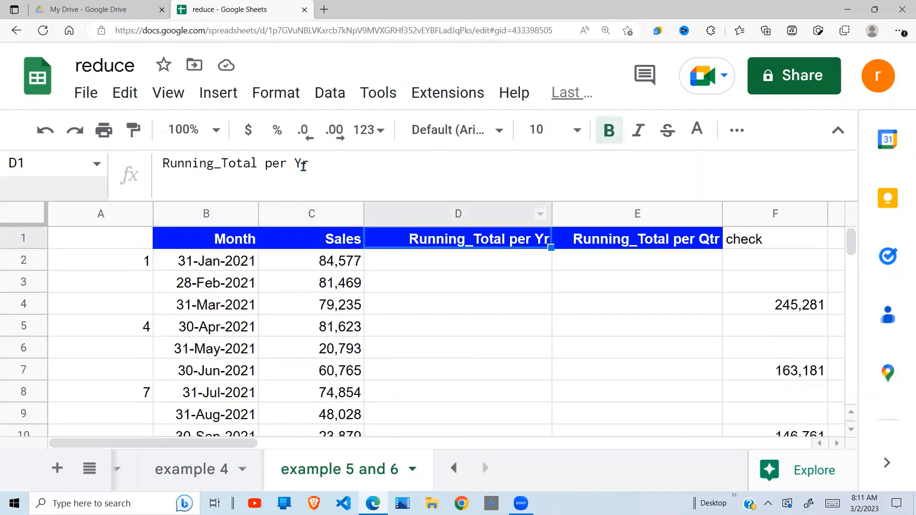
left_click(377, 268)
left_click_drag(353, 261, 348, 323)
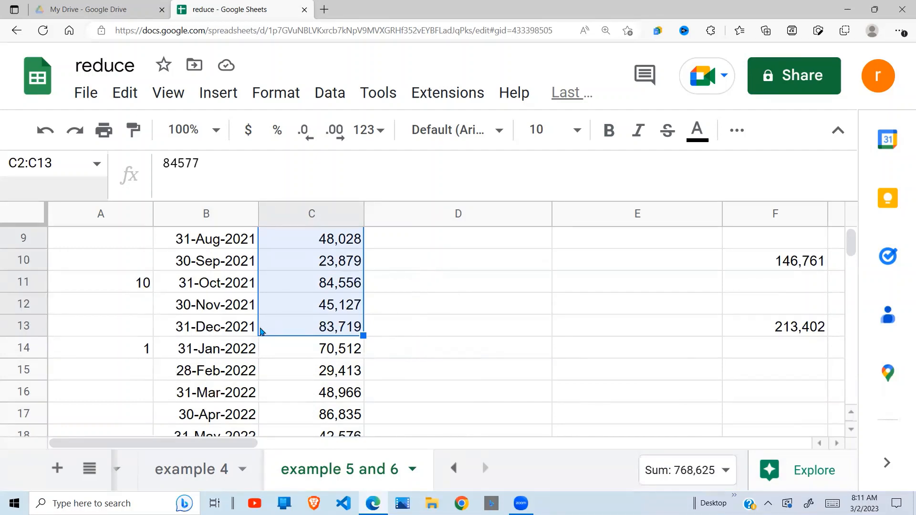
left_click(425, 331)
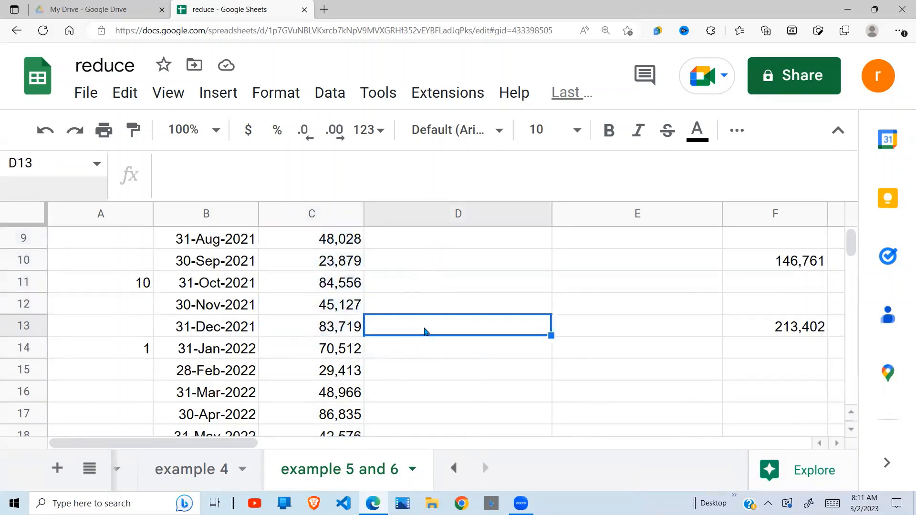
left_click_drag(256, 328, 477, 325)
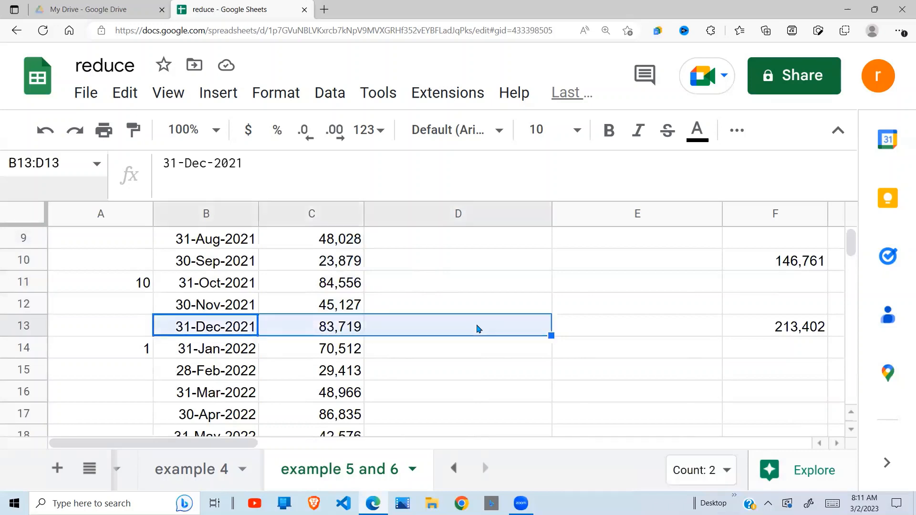
Examine the January 2022 and January 2023 rows where the yearly running total should restart in column D.
left_click(343, 354)
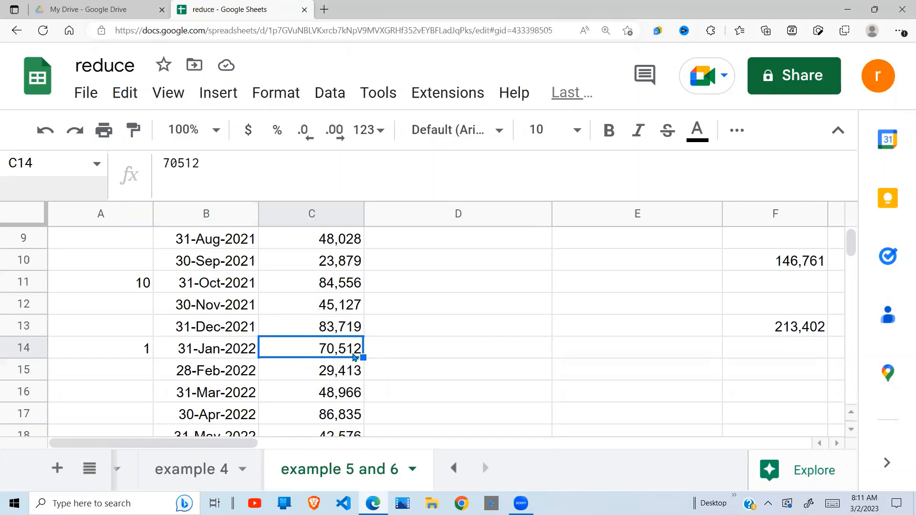
left_click(391, 357)
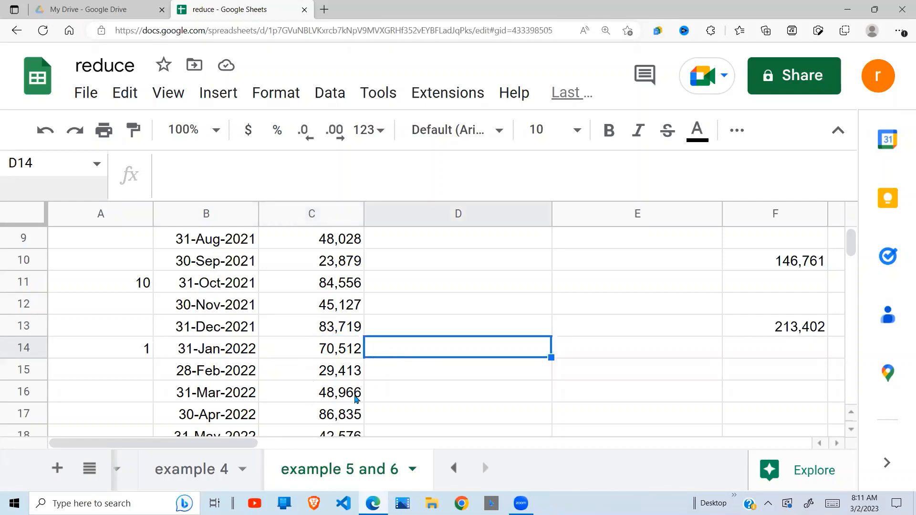
left_click(411, 418)
key("Down")
key("Down")
key("Down")
key("Down")
key("Down")
key("Down")
key("Down")
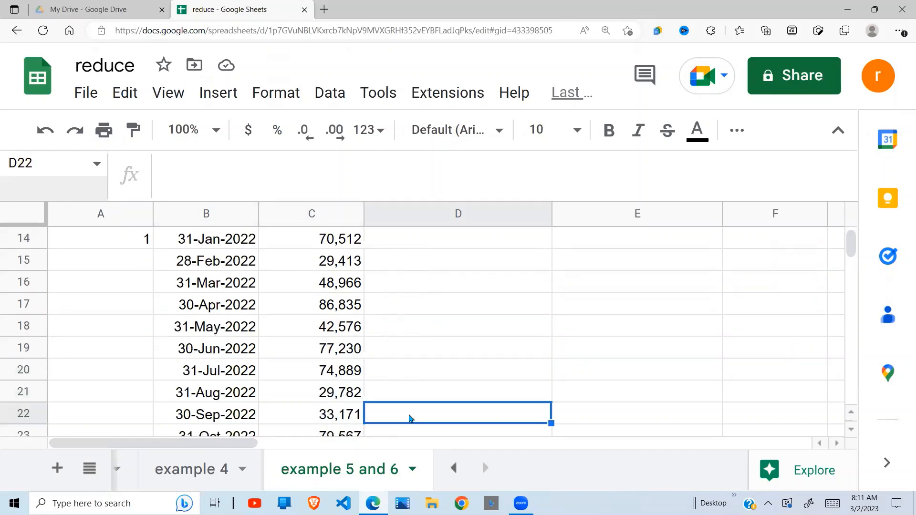
key("Down")
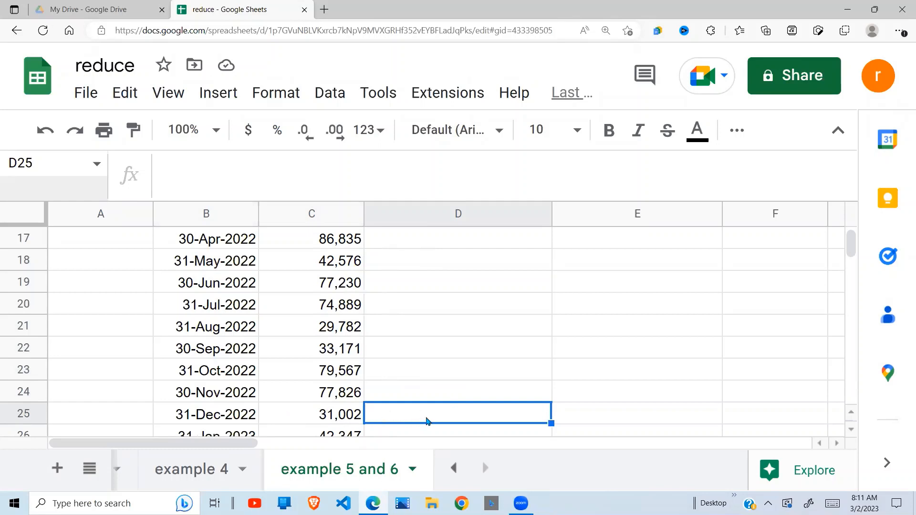
key("Down")
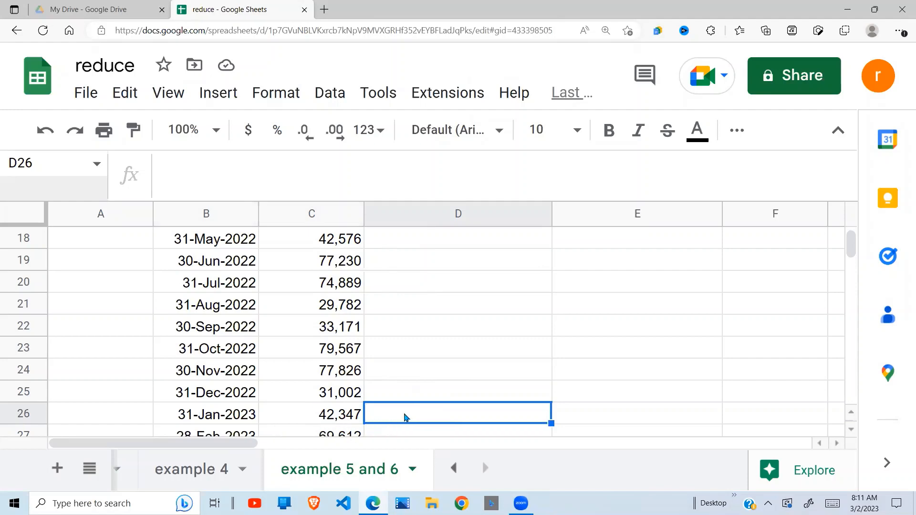
key("Up")
key("Up")
key("Up")
key("Up")
key("Up")
key("Up")
key("Up")
key("Up")
key("Up")
key("Up")
key("Up")
key("Up")
key("Up")
key("Up")
key("Up")
key("Up")
key("Up")
key("Up")
key("Up")
key("Up")
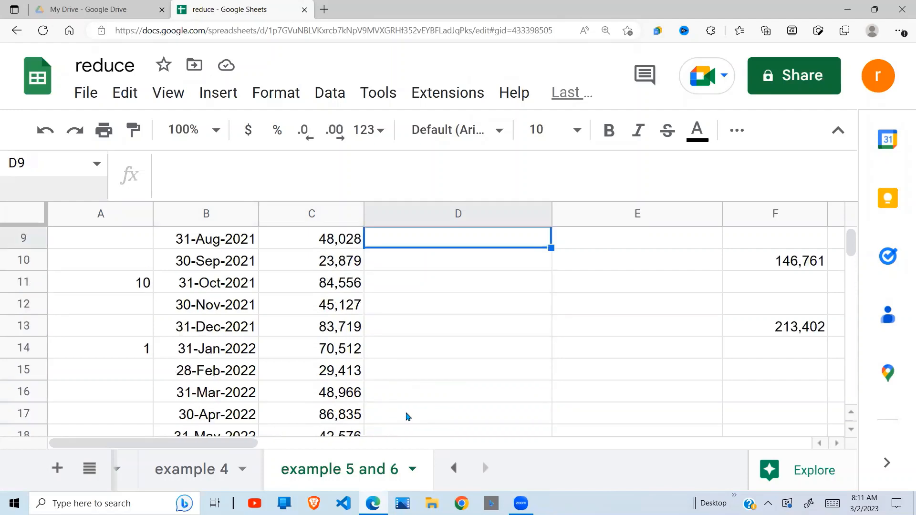
Begin a formula in D2 with SCAN, using initial value 0 and the month dates B2:B37 as the array: =scan(0,B2:B37,.
left_click(477, 266)
type("=")
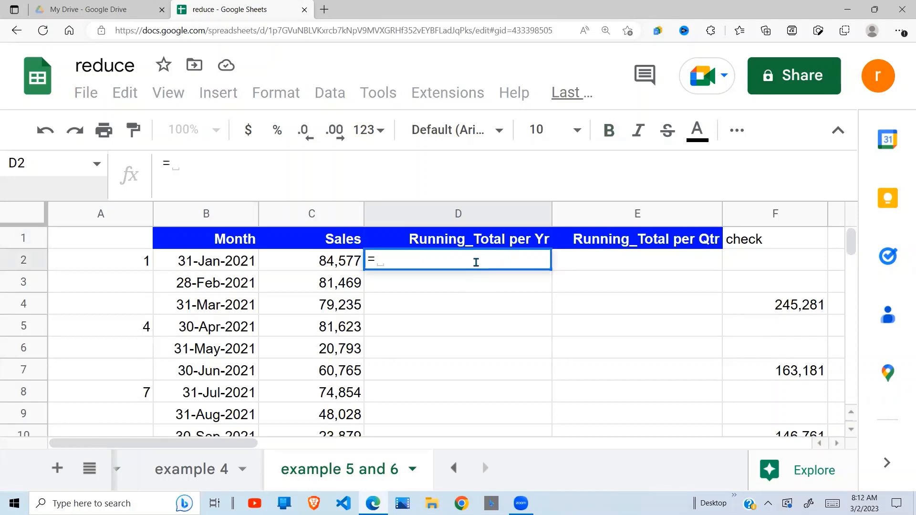
type("scan(")
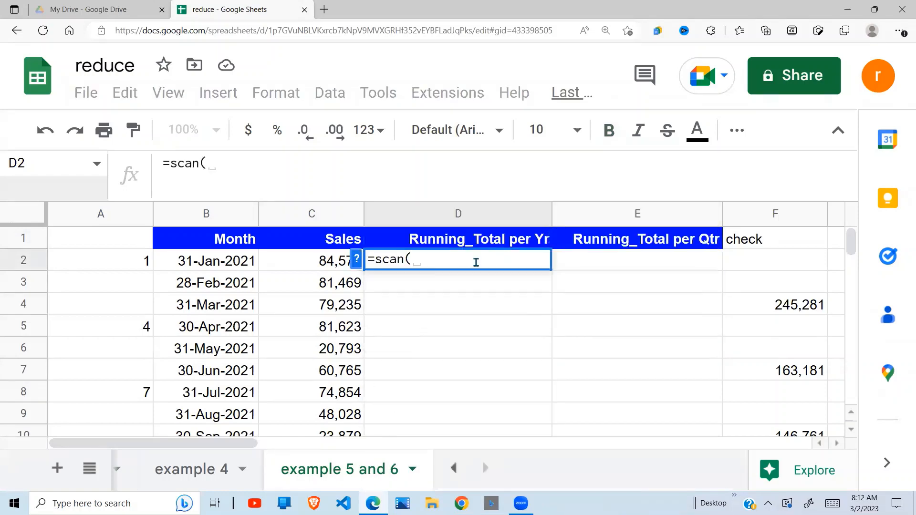
type("0")
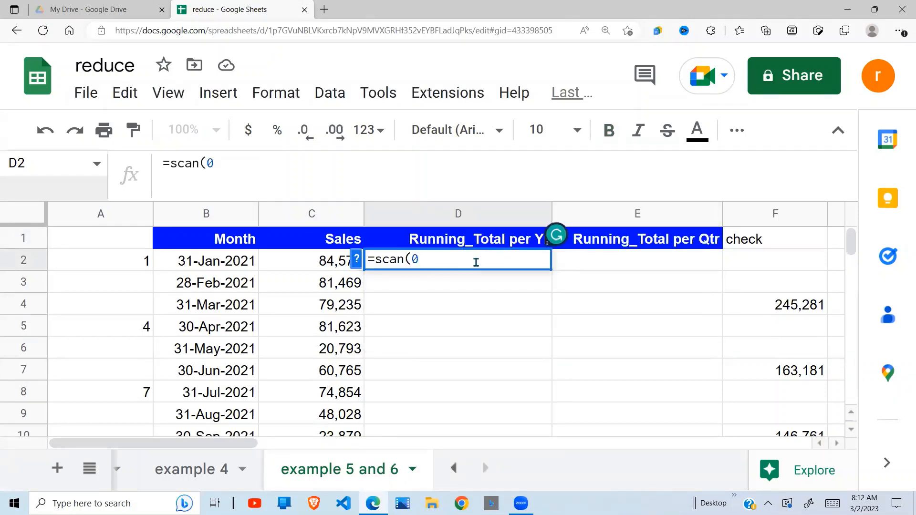
type(",")
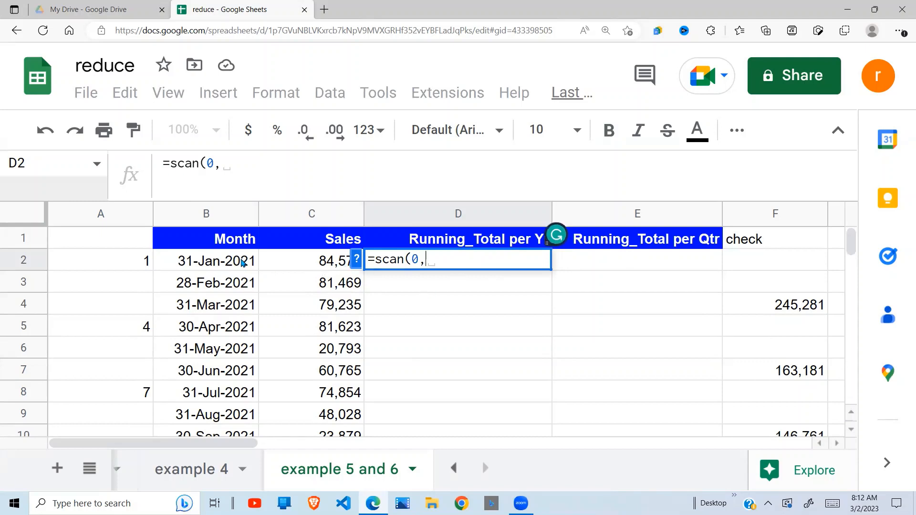
left_click_drag(243, 263, 239, 376)
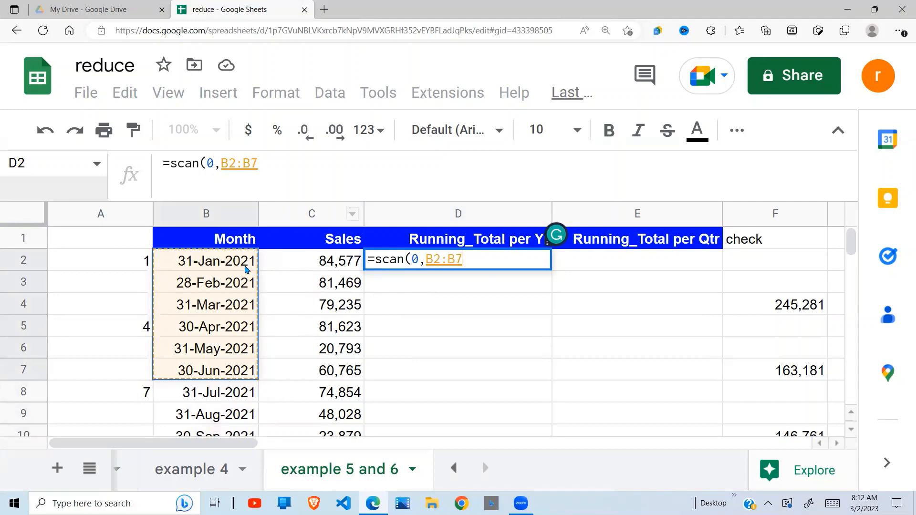
left_click_drag(246, 269, 233, 351)
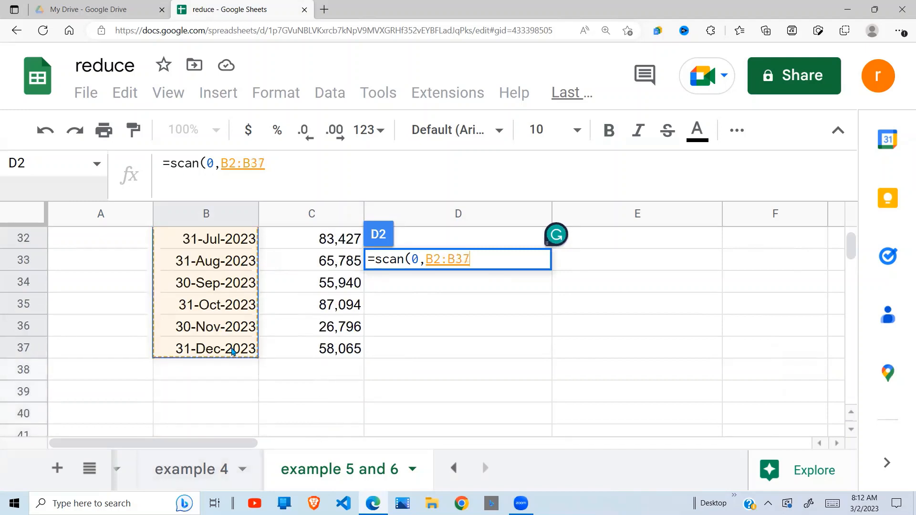
type(",")
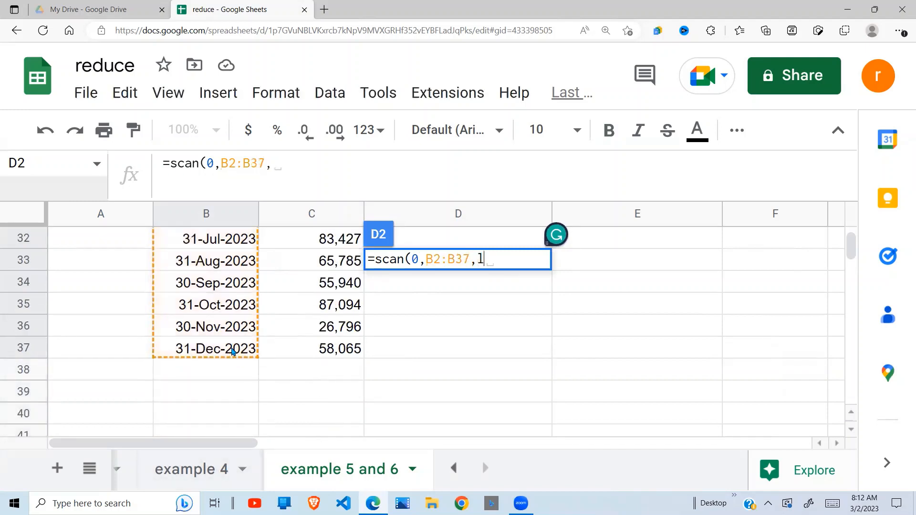
Add a LAMBDA to the D2 formula with the parameters accum and cval.
type("lambda")
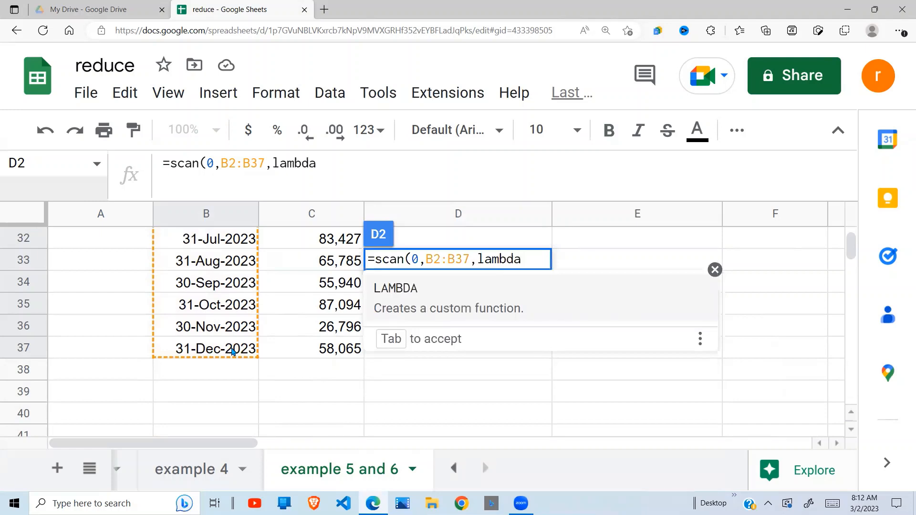
type("(")
type("acc")
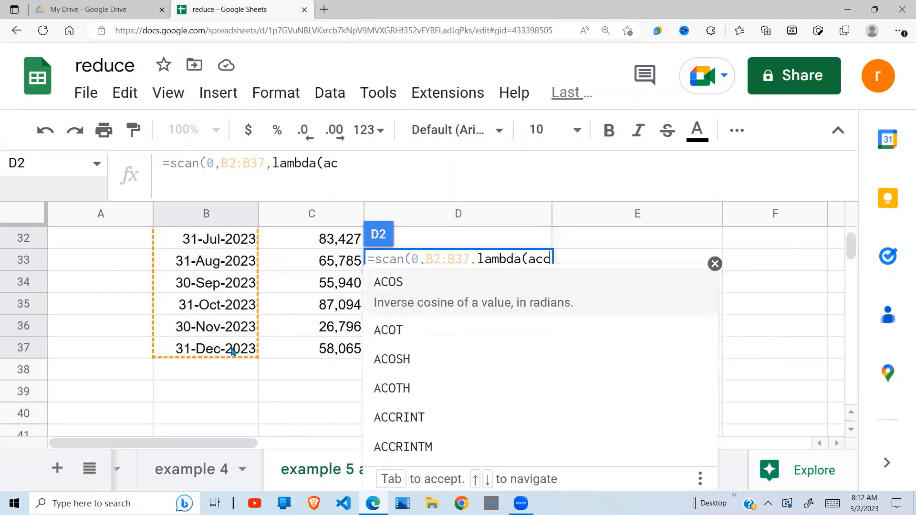
type("um,cval")
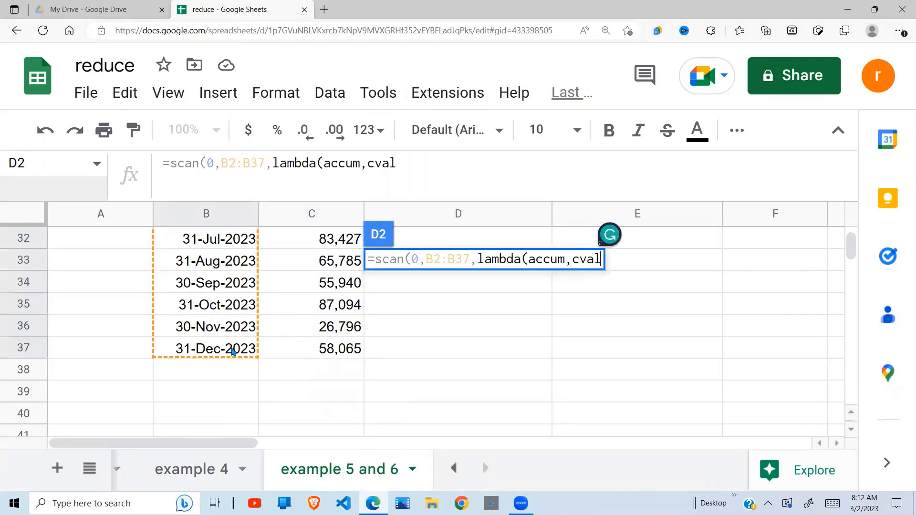
type(",")
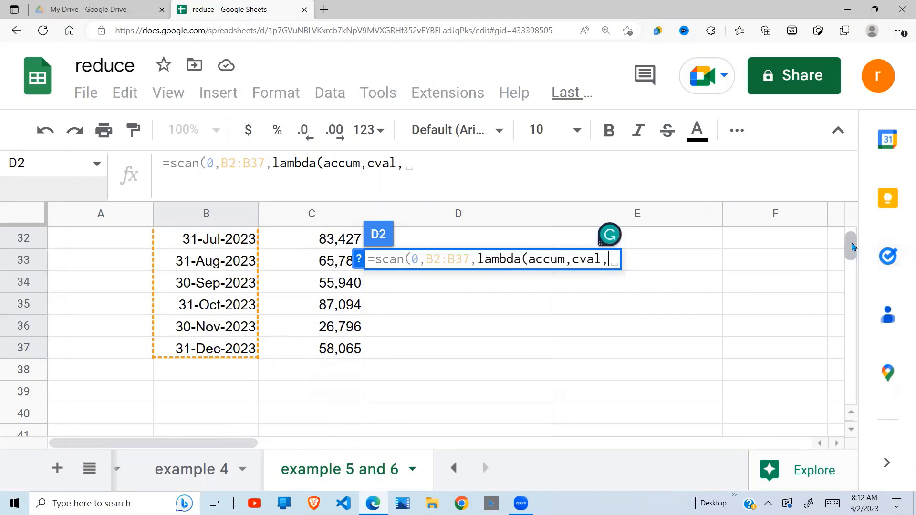
left_click_drag(853, 247, 852, 237)
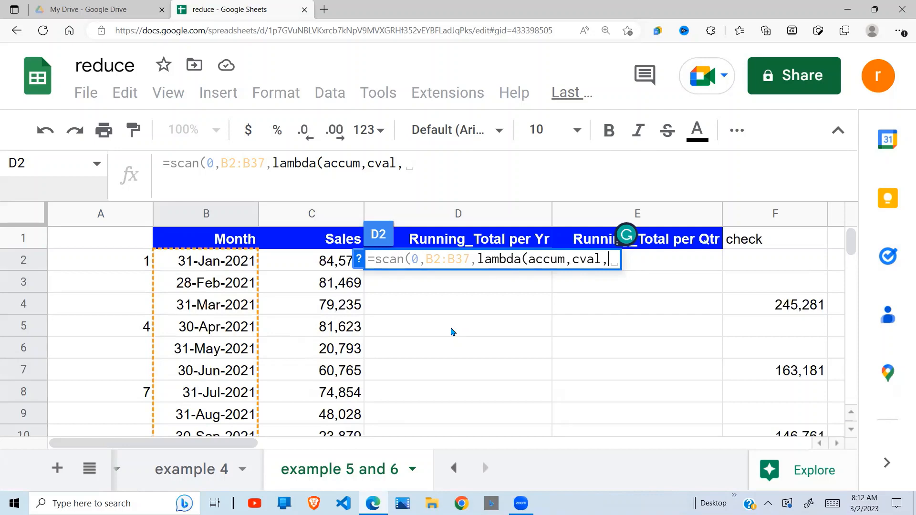
Start the LAMBDA's calculation with an IF that tests for January: if(month(cval)=1,.
type("if")
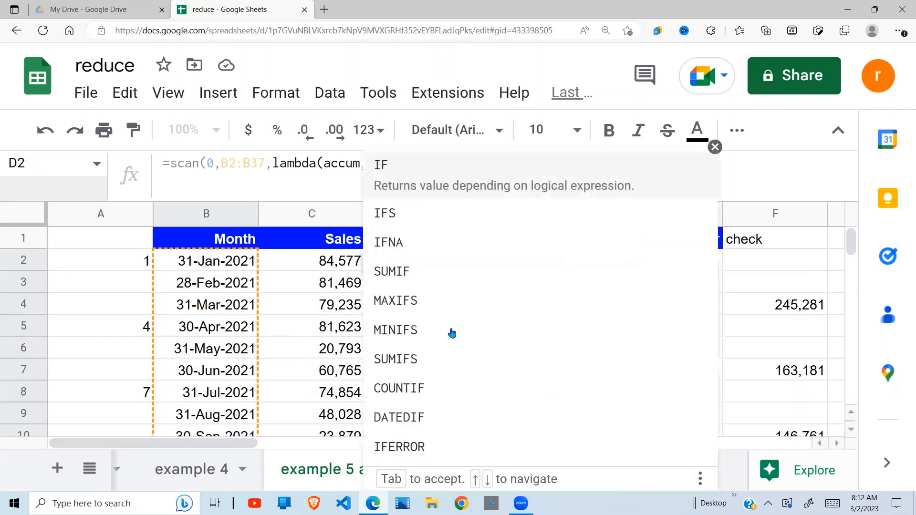
type("(")
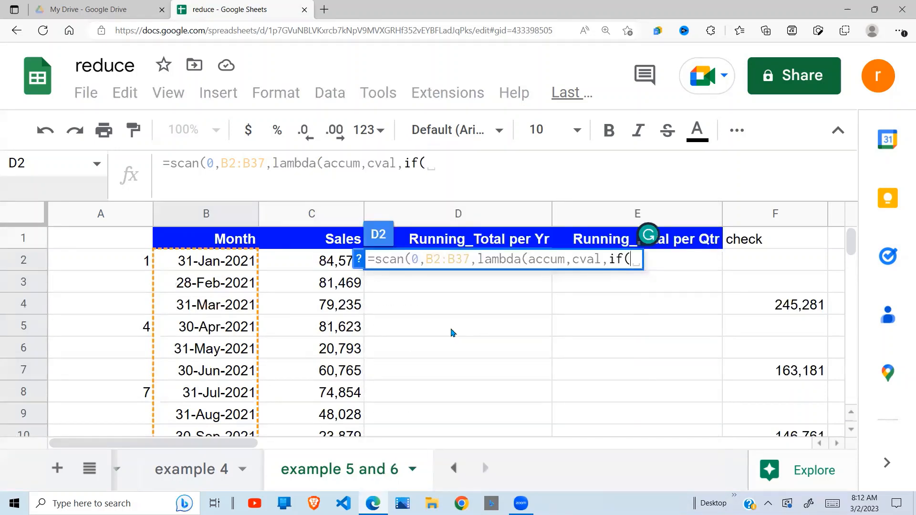
type("month")
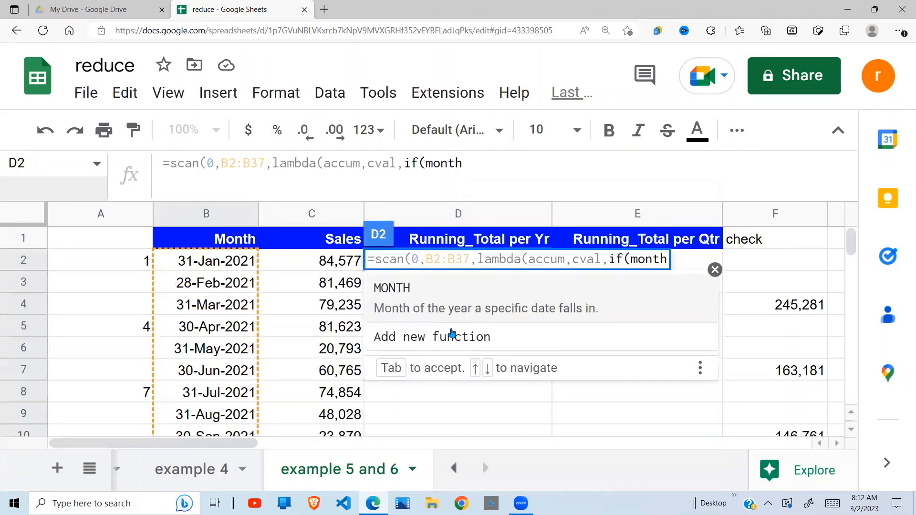
type("(")
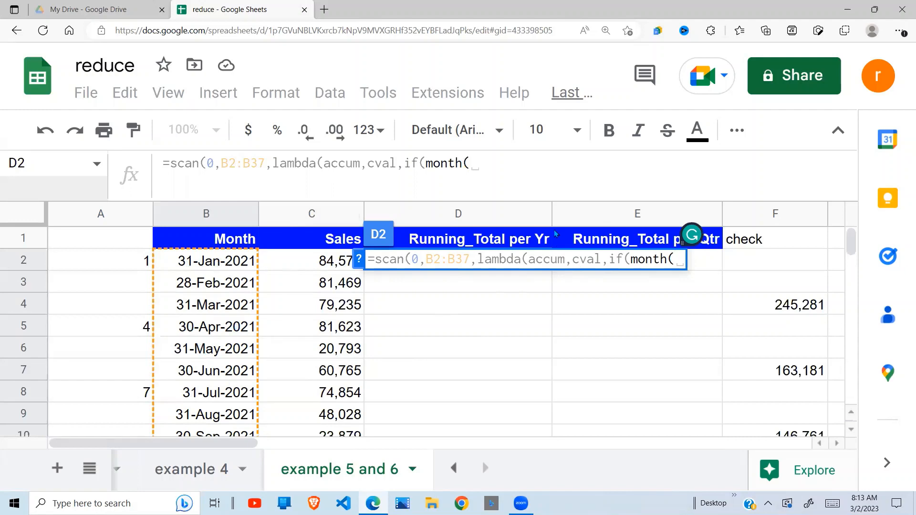
type("cva")
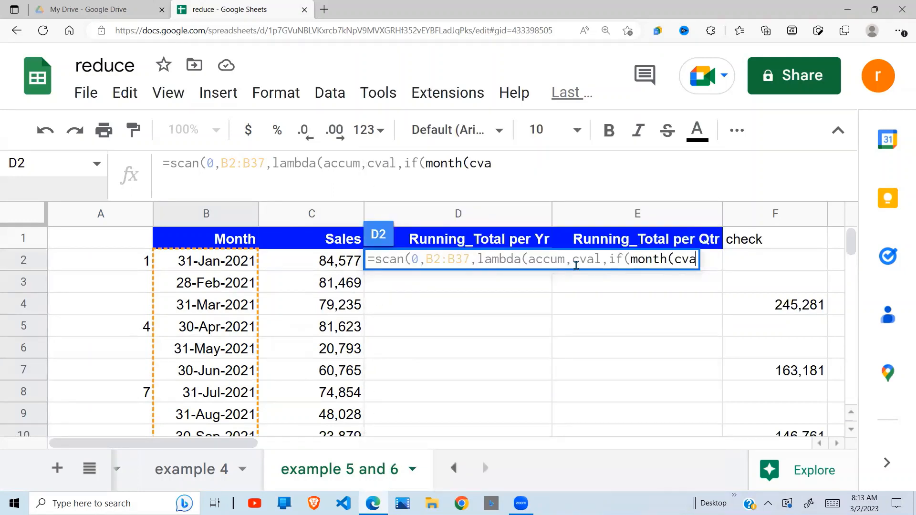
type("l)")
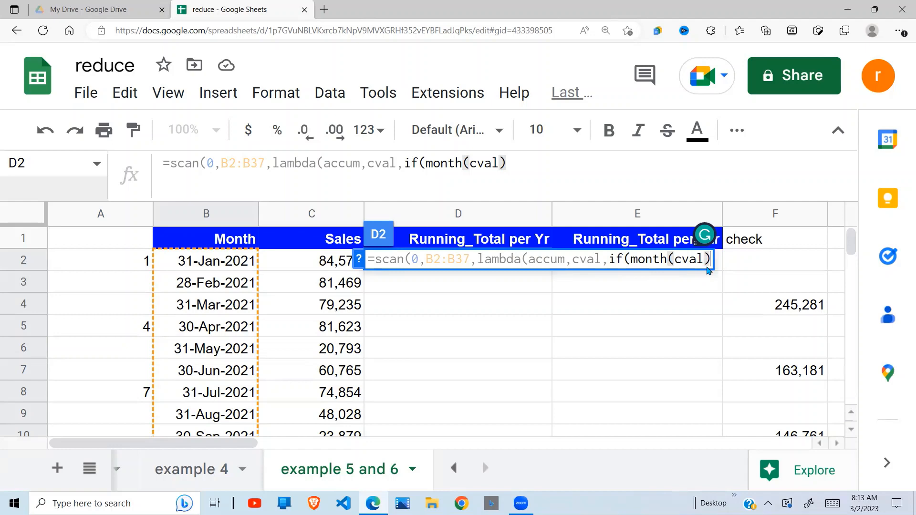
type("=1")
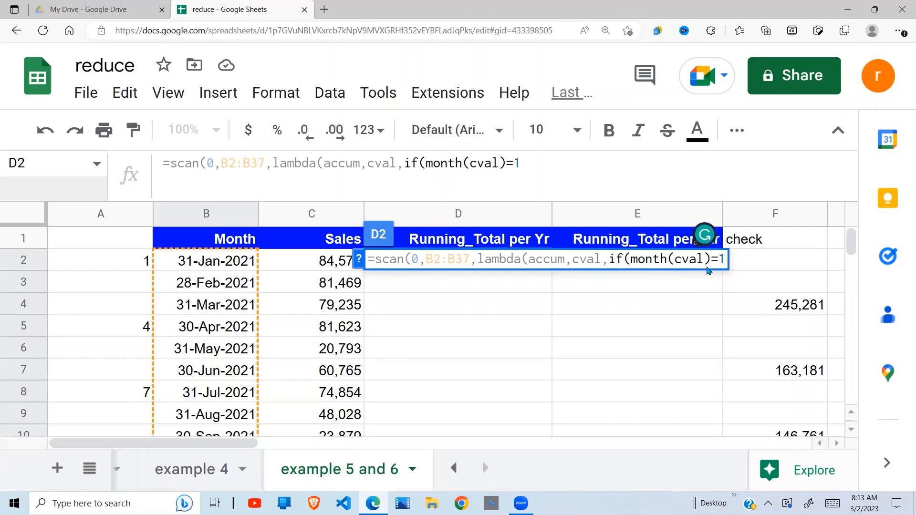
type(",")
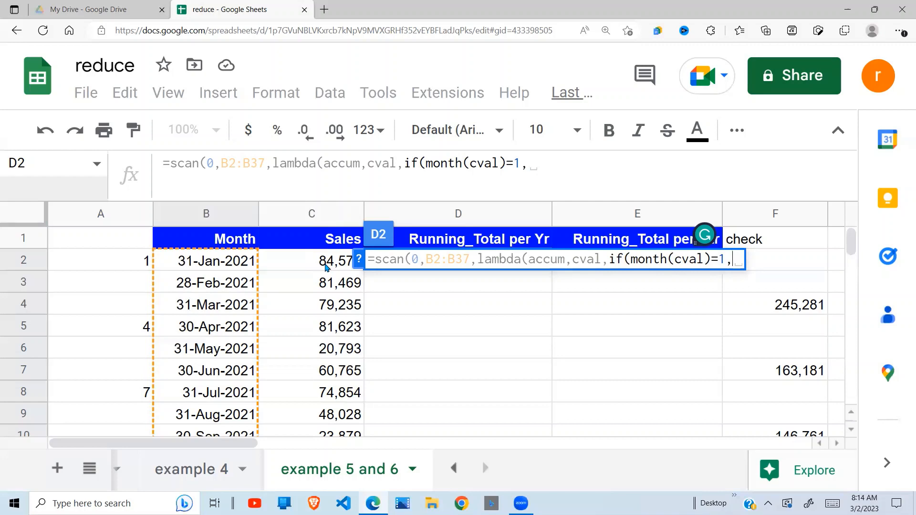
Enter offset(cval,0,1) as the IF's true value so January returns the sales figure beside its date.
type("of")
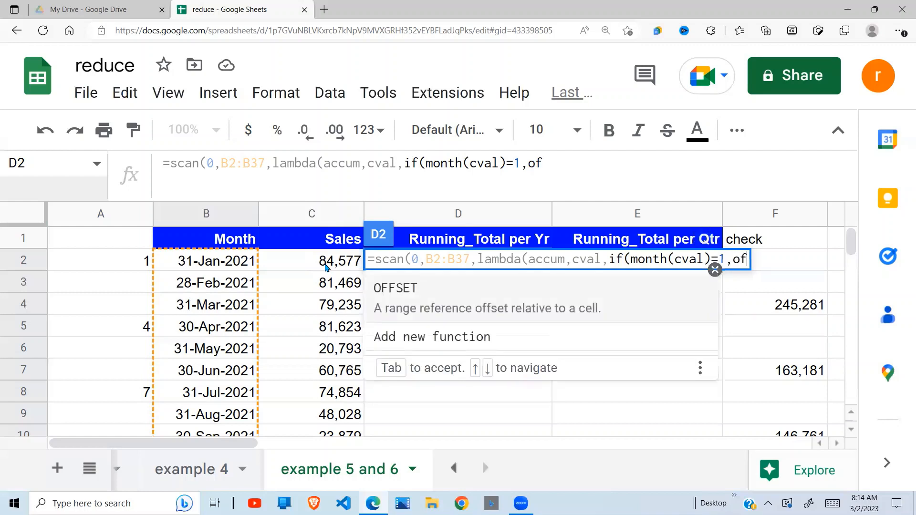
type("fset")
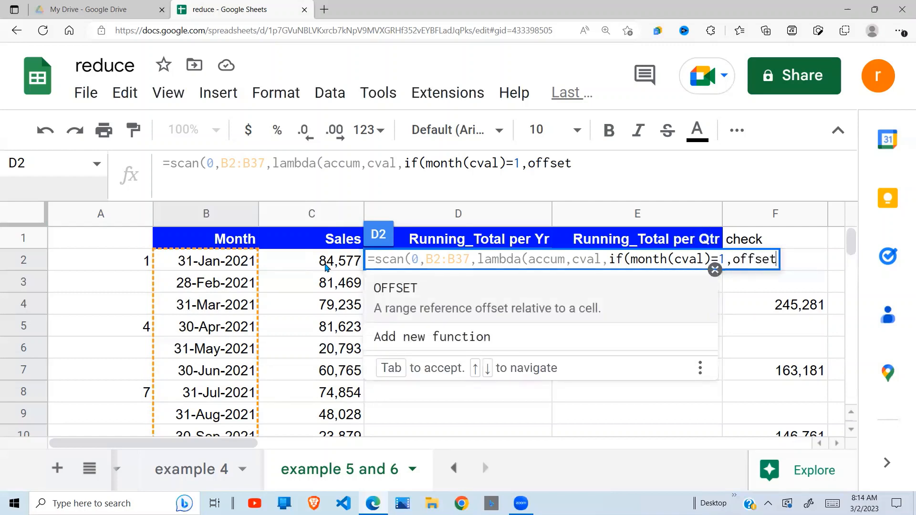
type("(0")
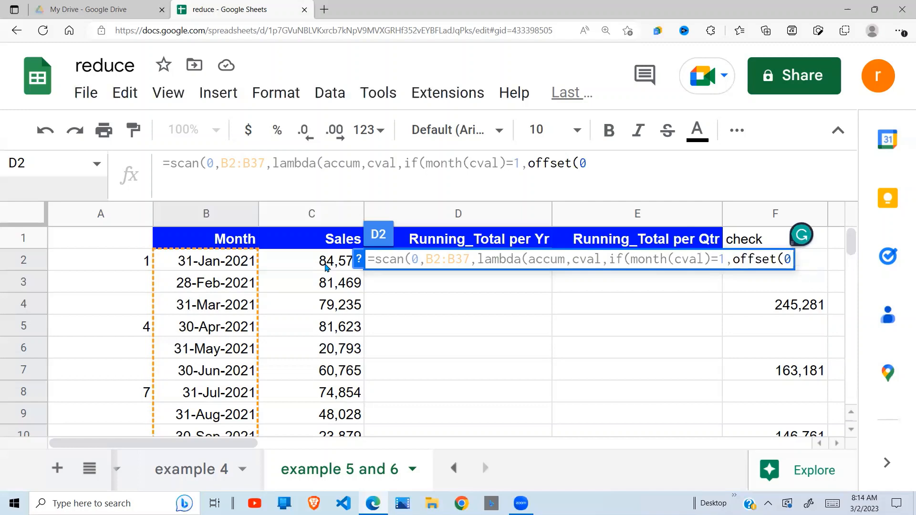
key("BackSpace")
type("cva")
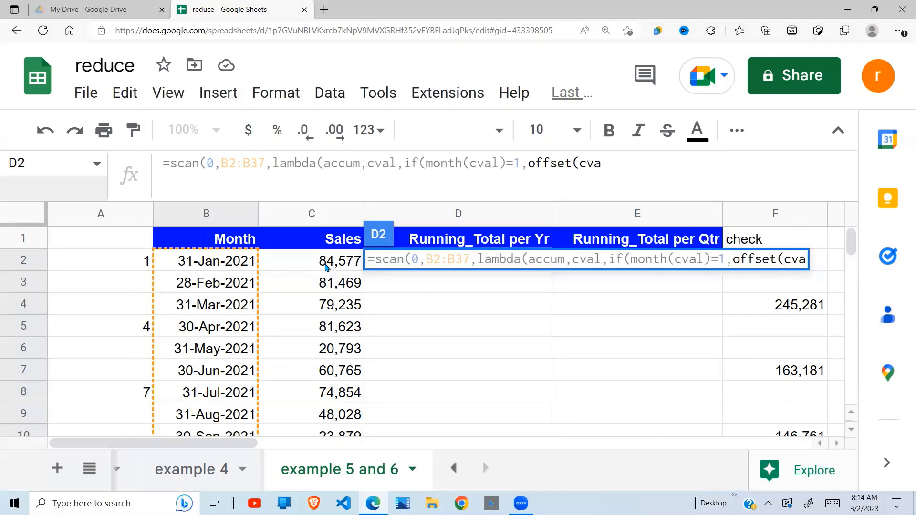
type("l,")
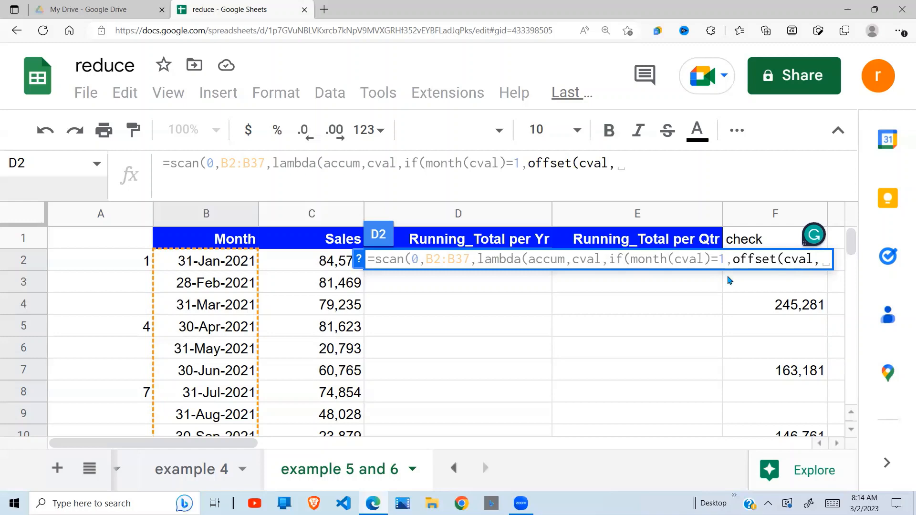
type("0,")
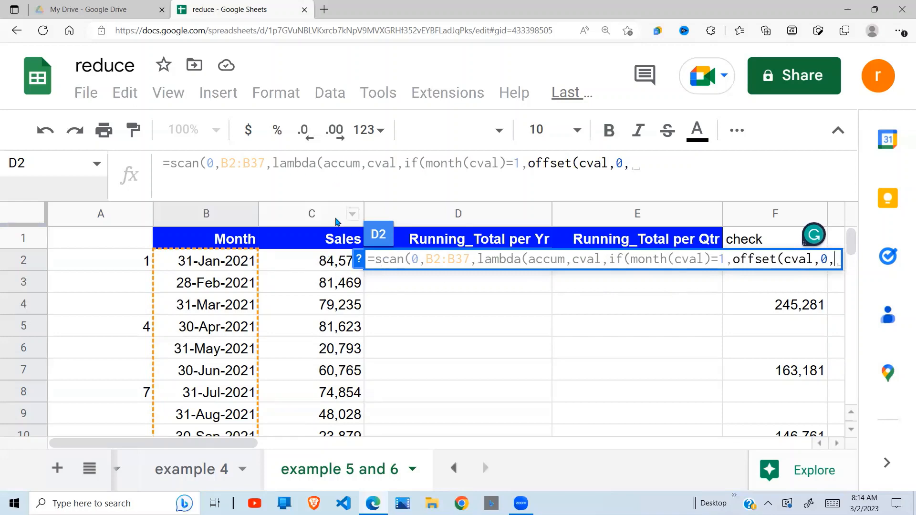
type("1")
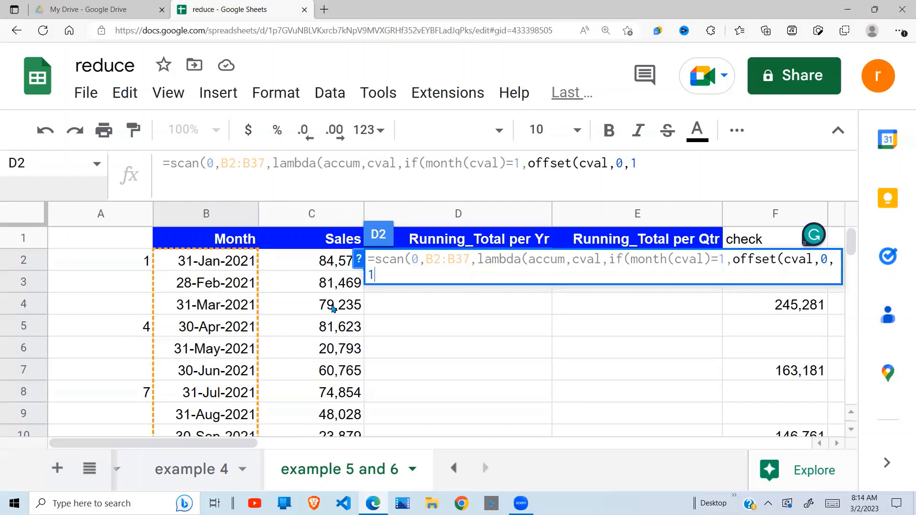
type(")")
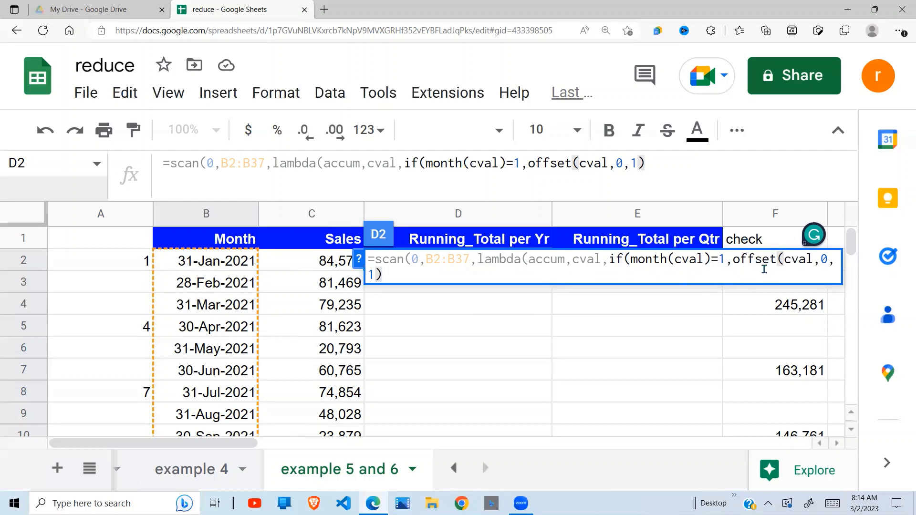
left_click(732, 260)
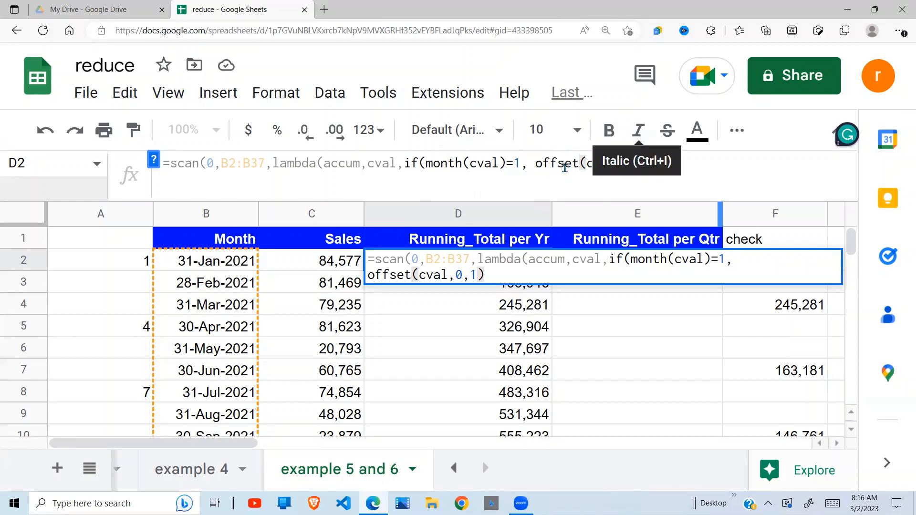
Enter accum + offset(cval,0,1) as the IF's false value, then close and commit the D2 SCAN formula.
left_click(666, 171)
type(",")
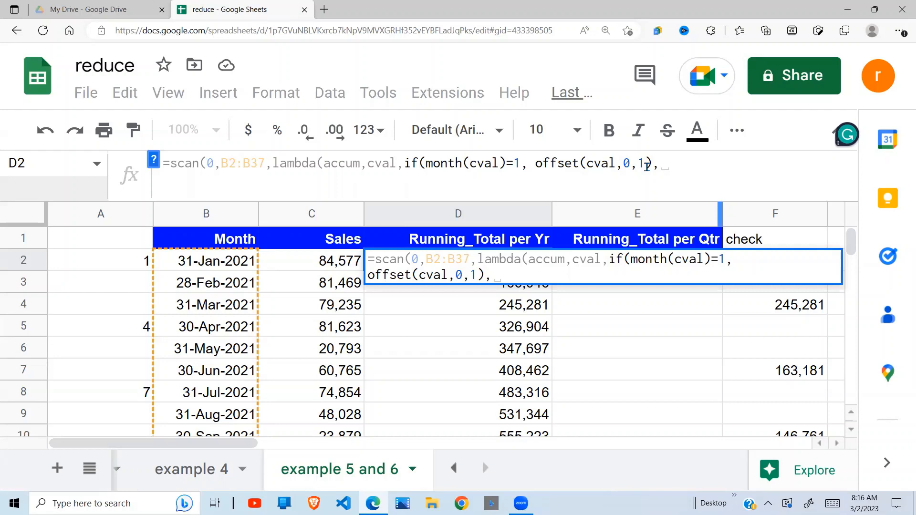
type("acc")
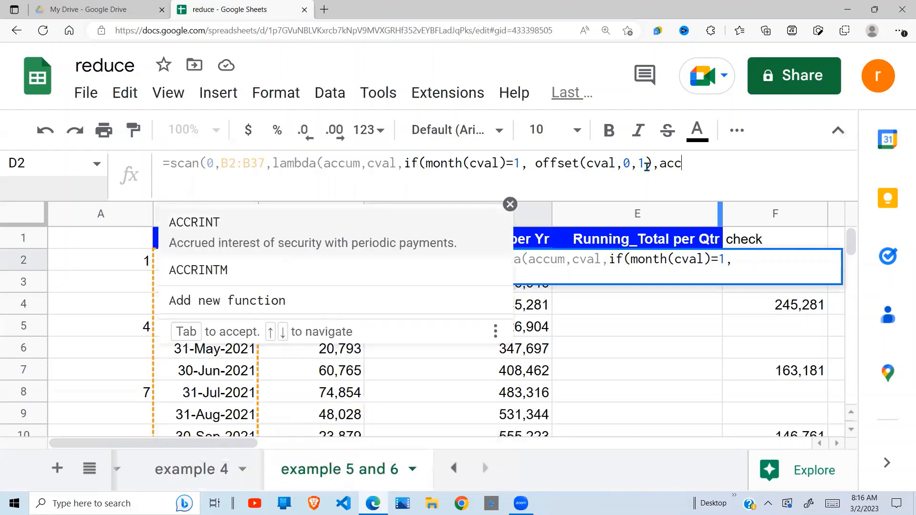
type("um ")
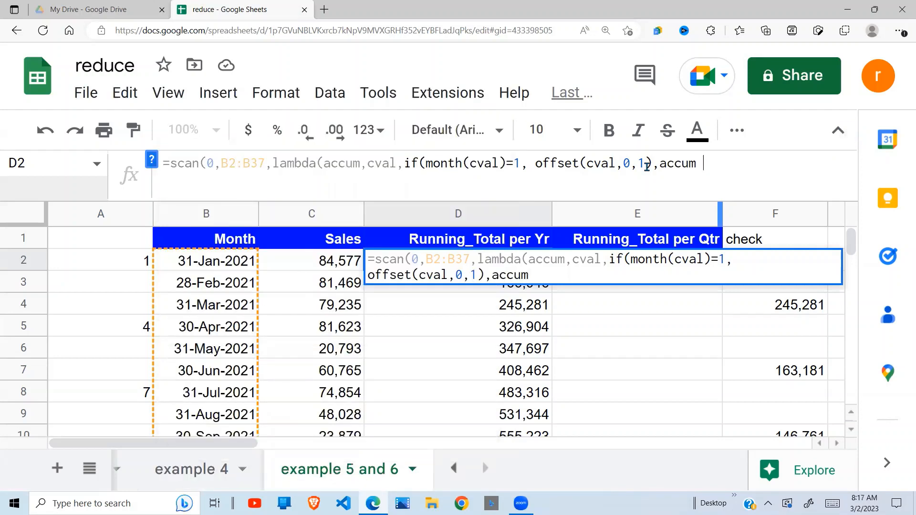
type("+ ")
type("offset")
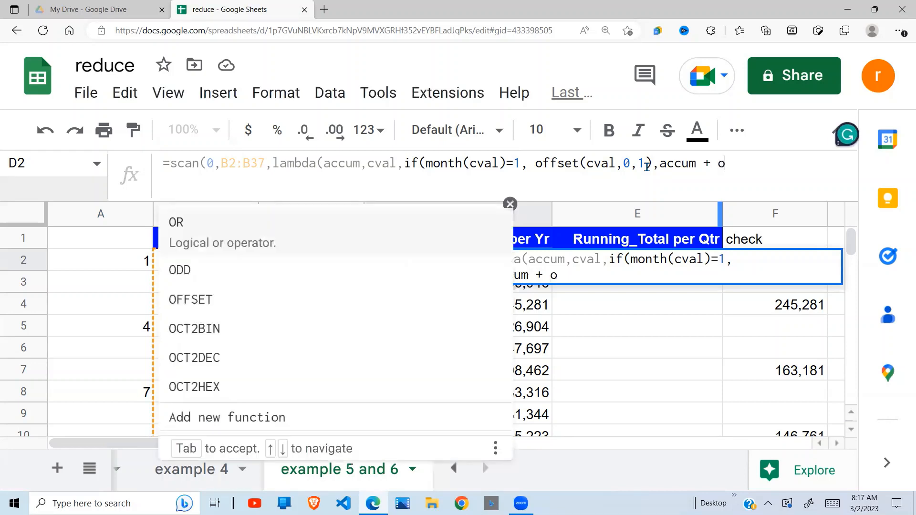
type("(")
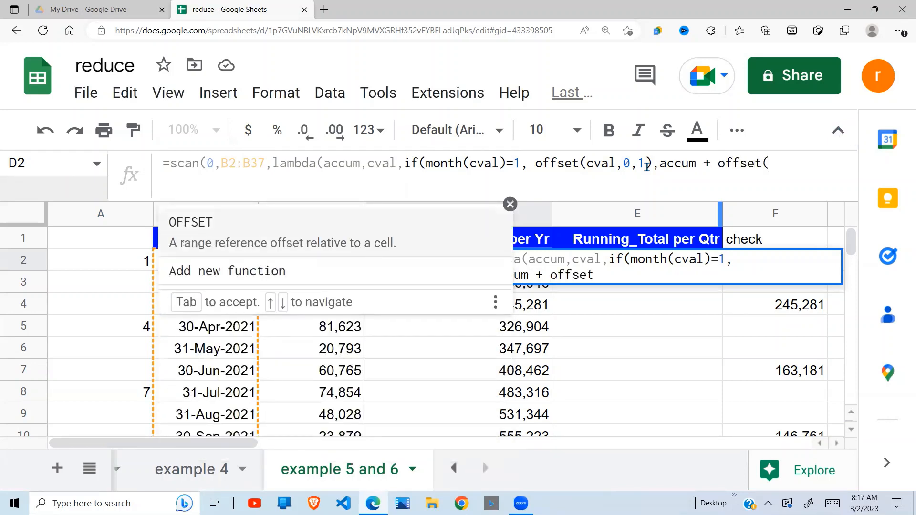
type("cval")
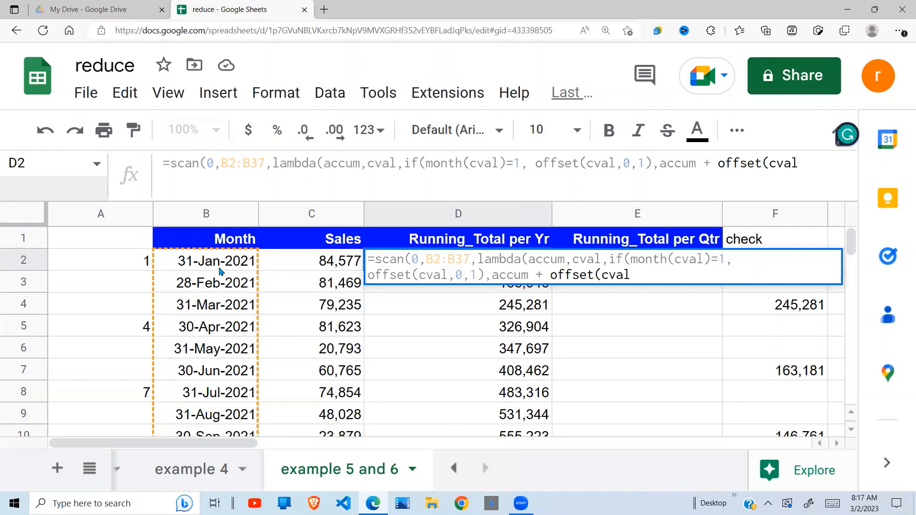
type(",0")
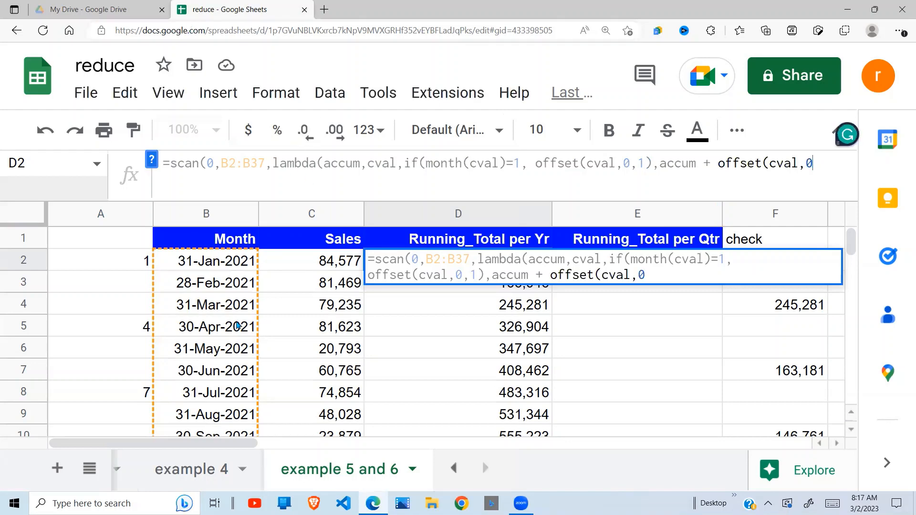
type(",1)")
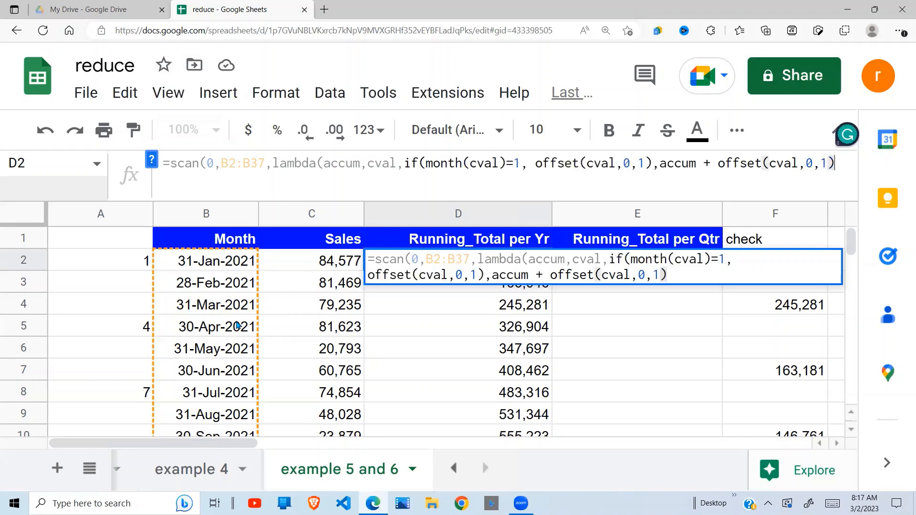
type(")")
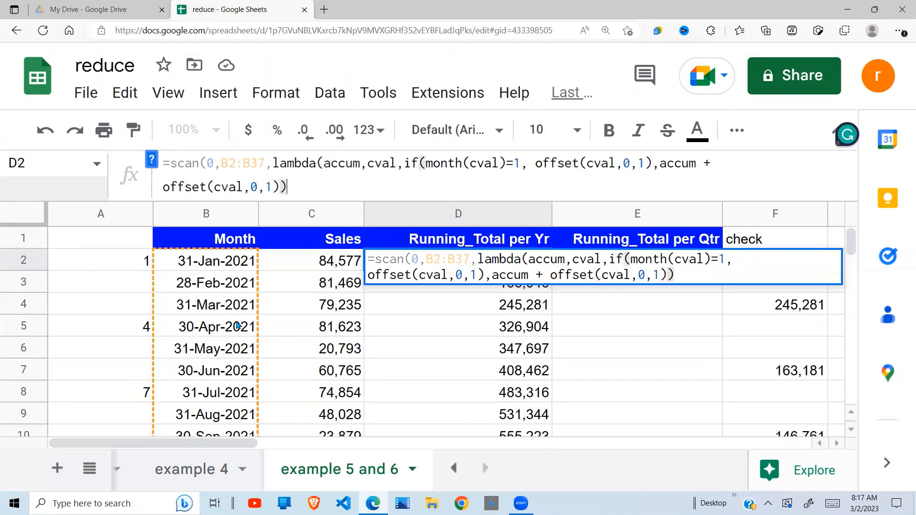
type("))")
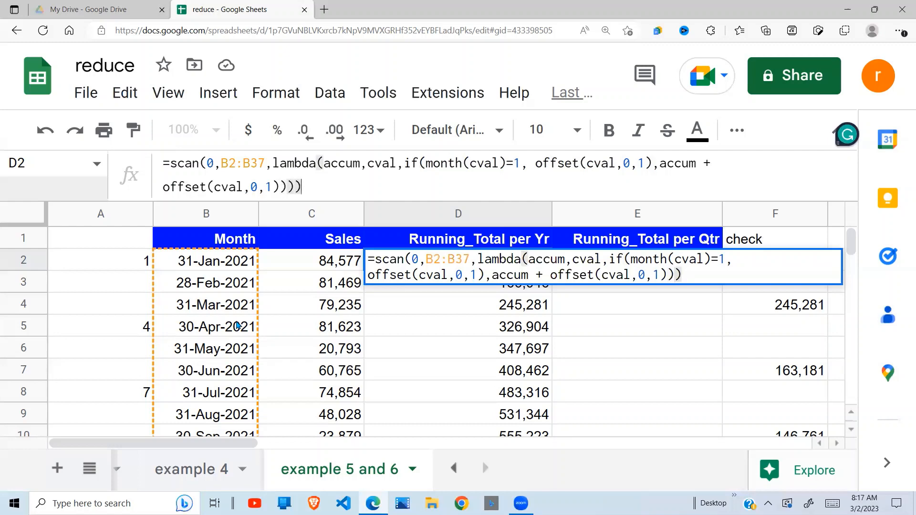
key("Return")
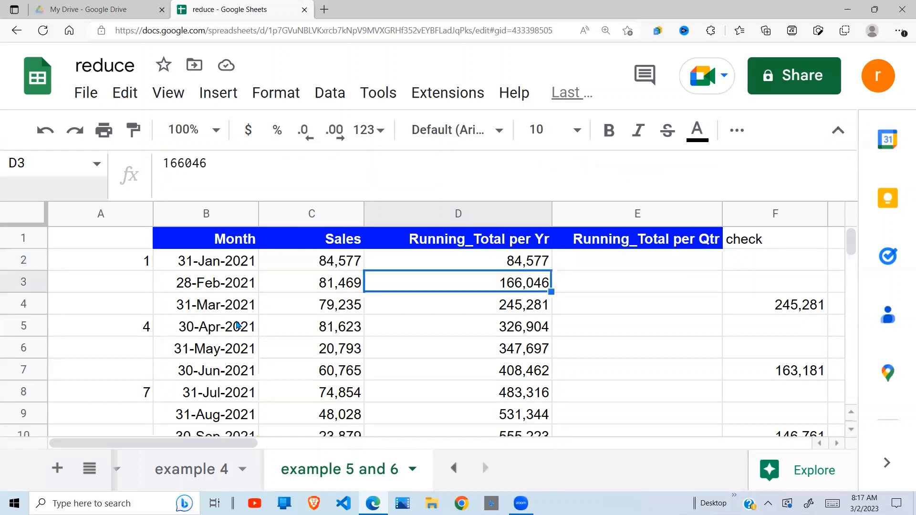
Check the January 2021 running total in D2 against its date, its sales figure and the SCAN formula.
left_click(518, 355)
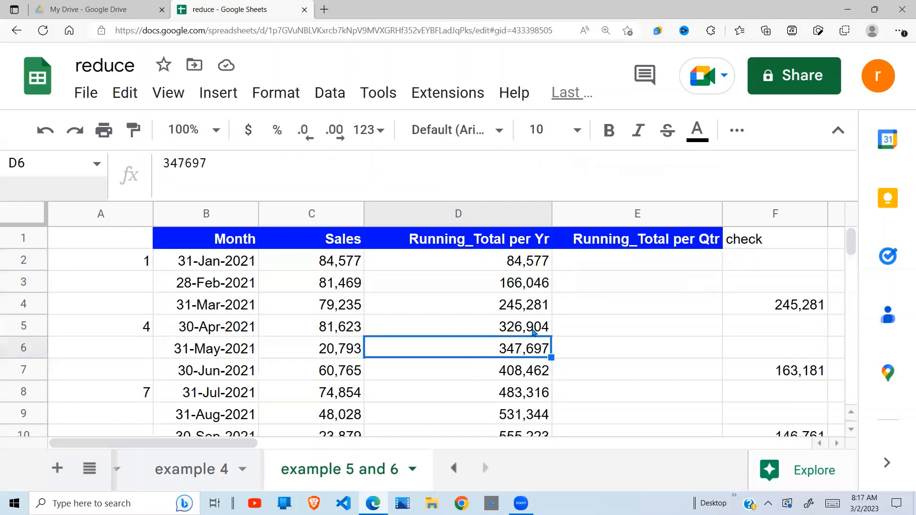
left_click(536, 273)
left_click(537, 262)
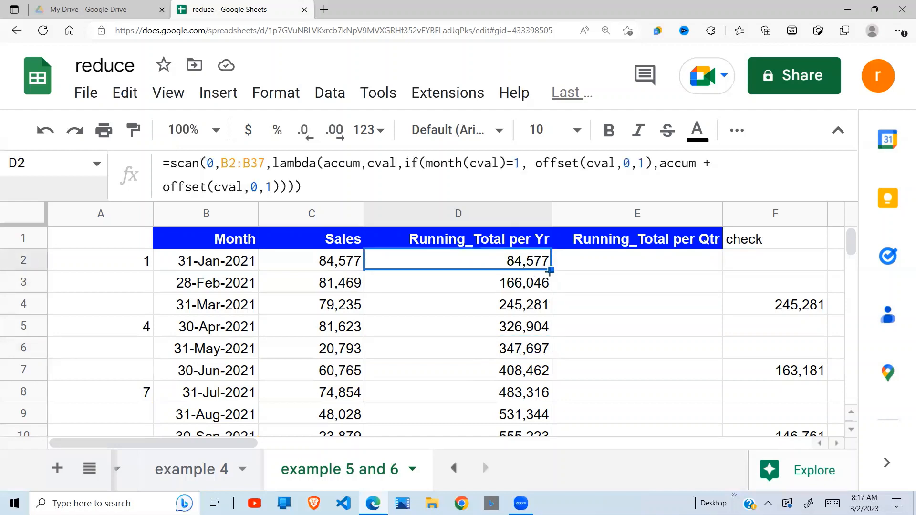
left_click(558, 307)
left_click(538, 260)
left_click(205, 268)
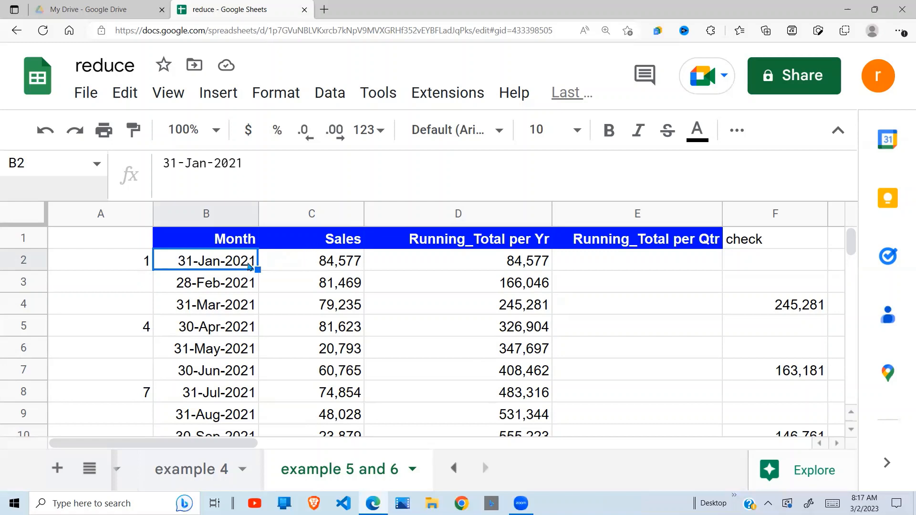
left_click(333, 262)
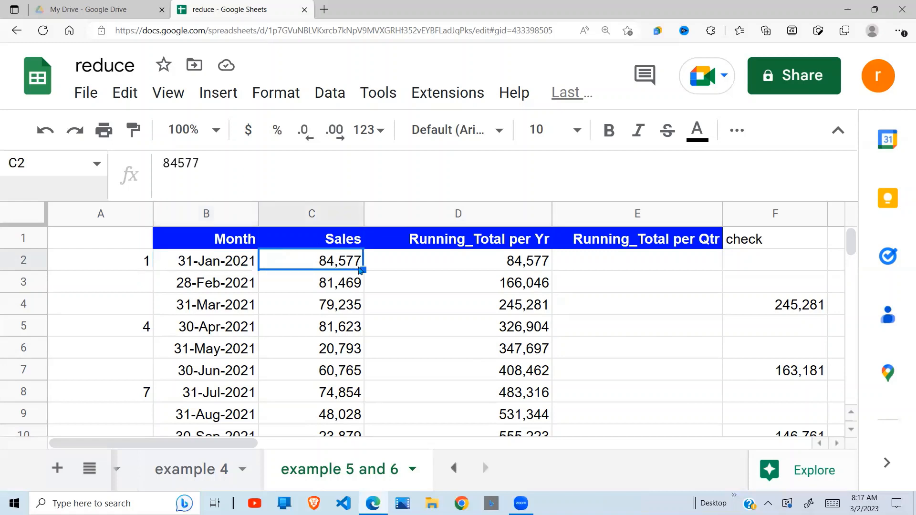
double_click(548, 265)
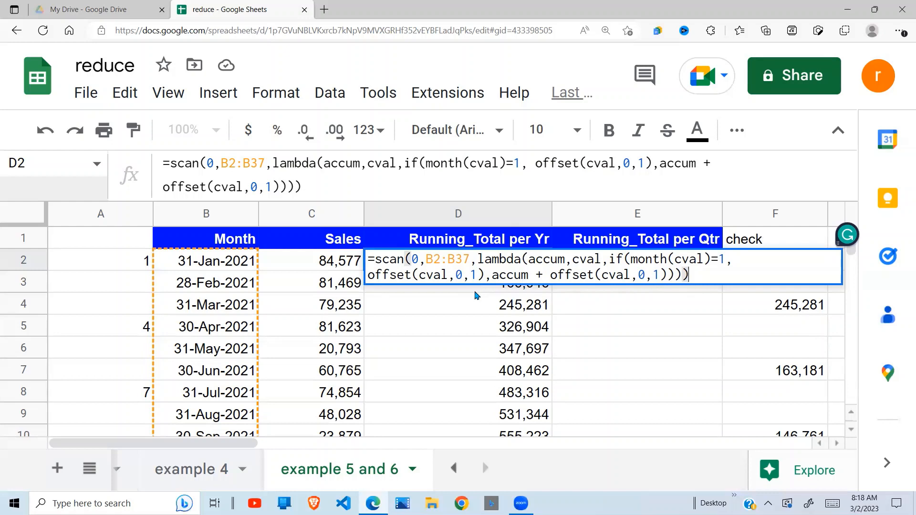
key("Return")
left_click(532, 266)
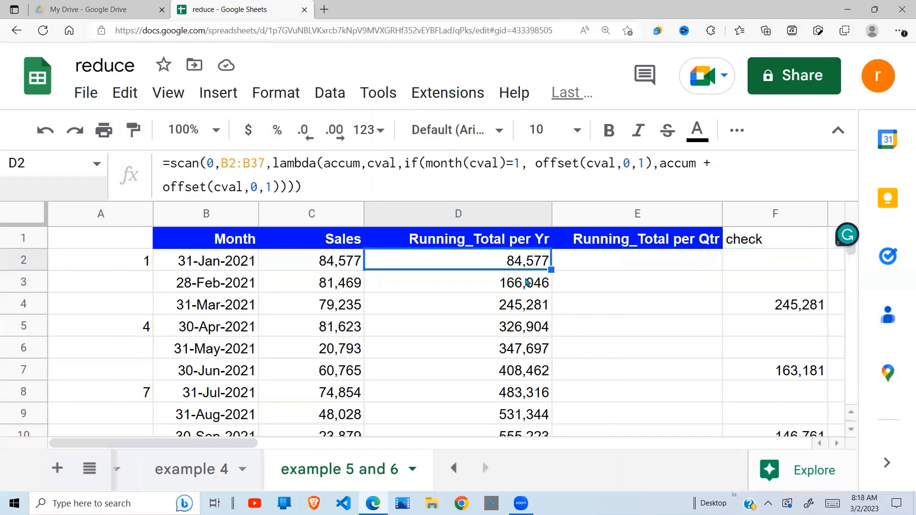
Follow the yearly running total in column D from February to December 2021, comparing it with the monthly sales.
left_click(338, 292)
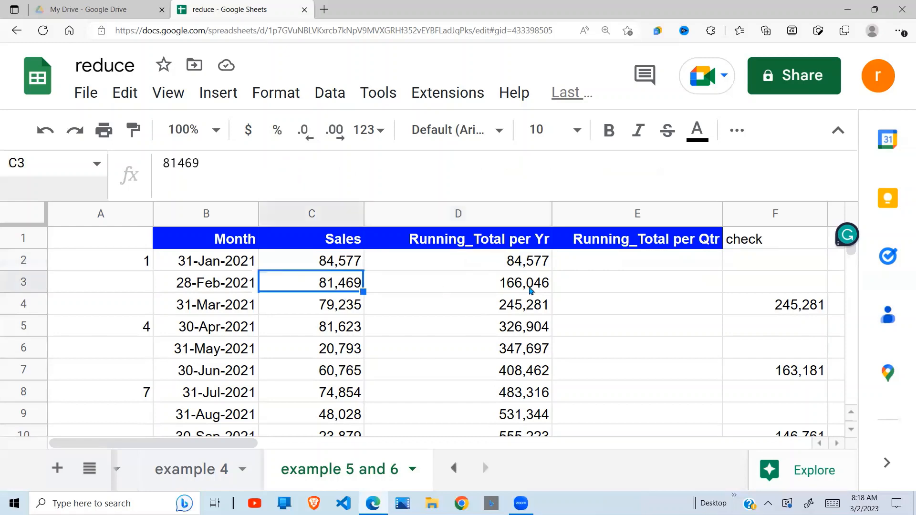
left_click(535, 290)
key("Down")
key("Down")
key("Down")
key("Down")
key("Down")
key("Down")
key("Down")
key("Down")
key("Down")
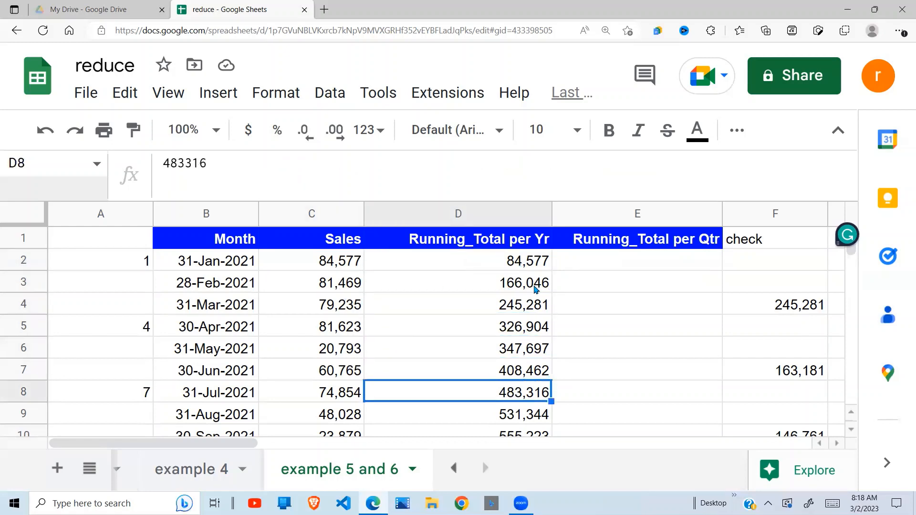
key("Down")
key("Down")
key("Up")
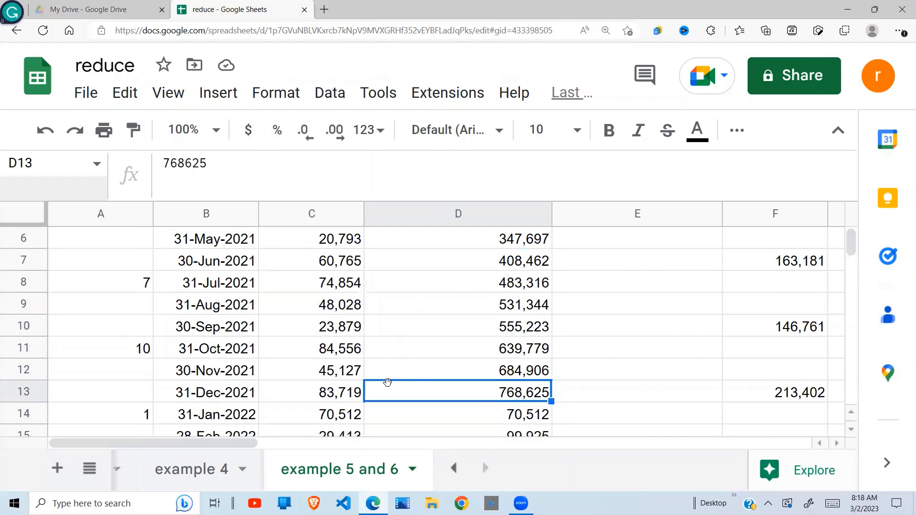
left_click(359, 392)
left_click(533, 375)
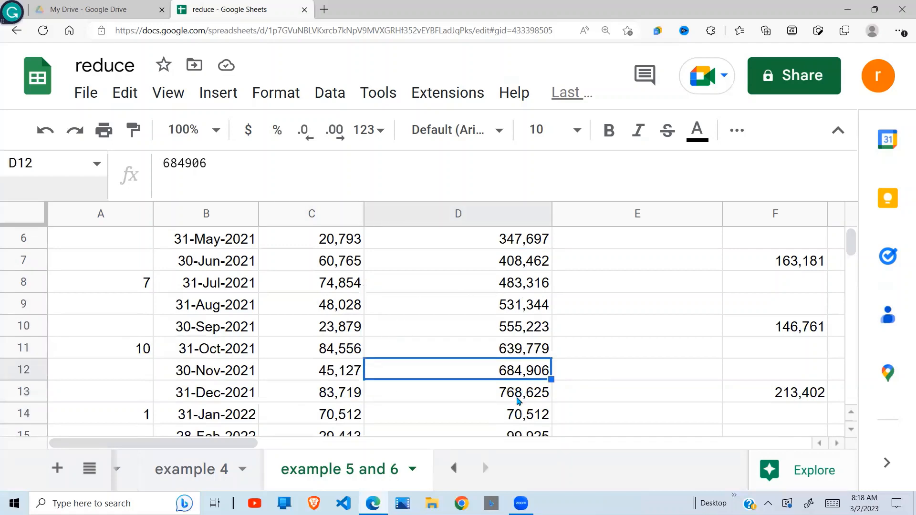
left_click(519, 400)
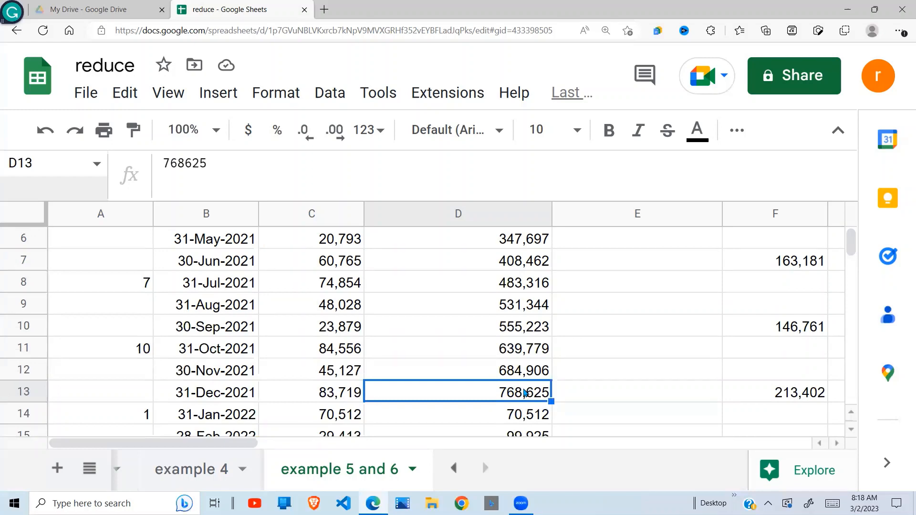
Compare the January 2022 running total in D14 with that month's sales, and follow column D through December 2022.
left_click(475, 404)
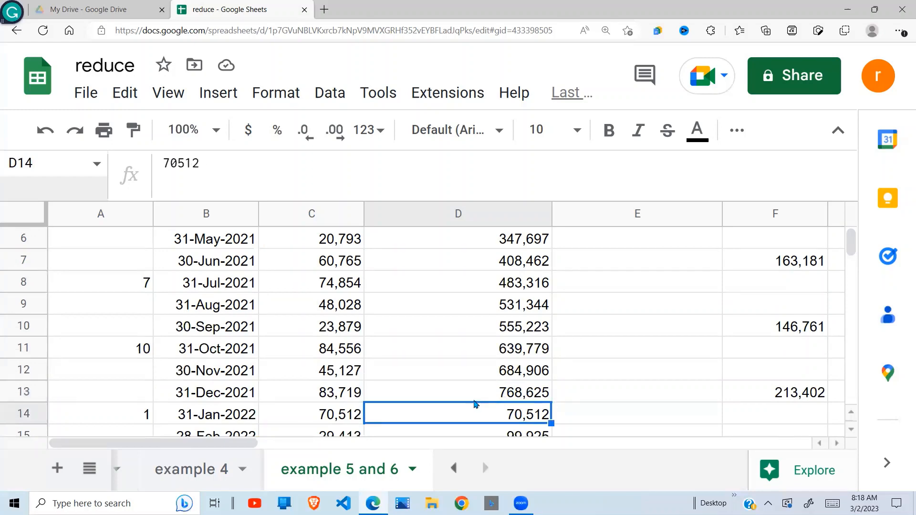
left_click(313, 423)
left_click(521, 418)
key("Down")
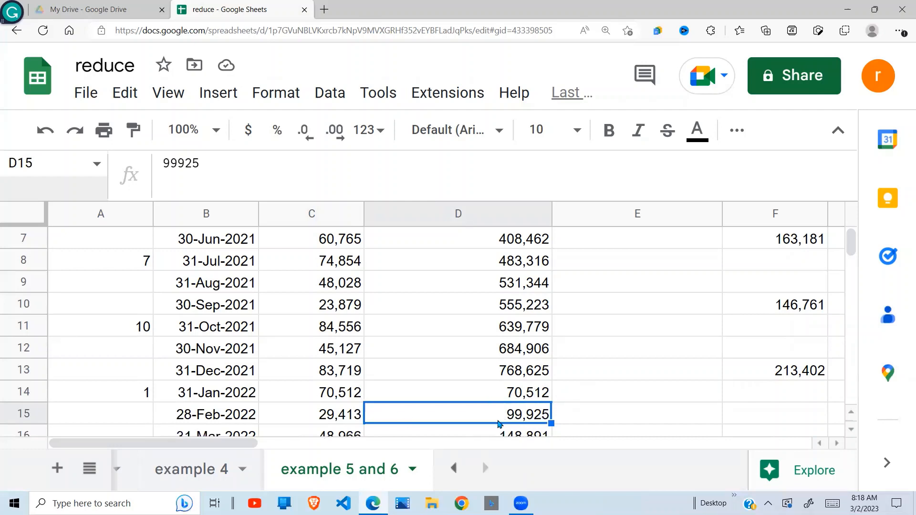
key("Down")
key("Down")
key("Down")
key("Down")
key("Down")
key("Down")
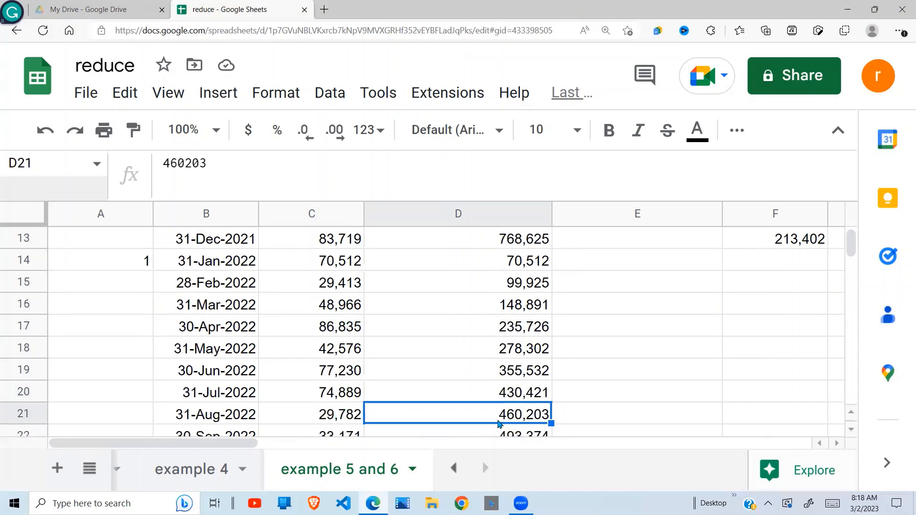
key("Down")
key("Down")
key("Down")
key("Down")
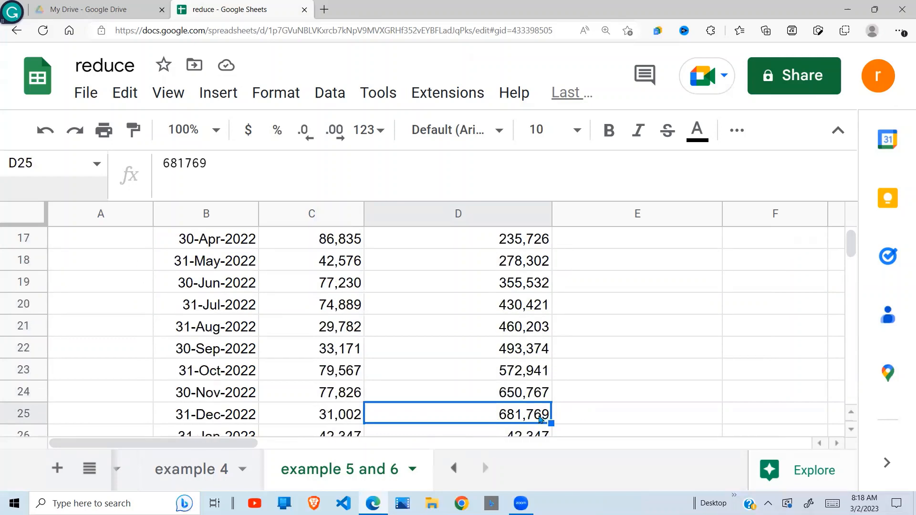
Compare the January 2023 running total in D26 with its sales figure, and follow column D to the last row of data.
key("Down")
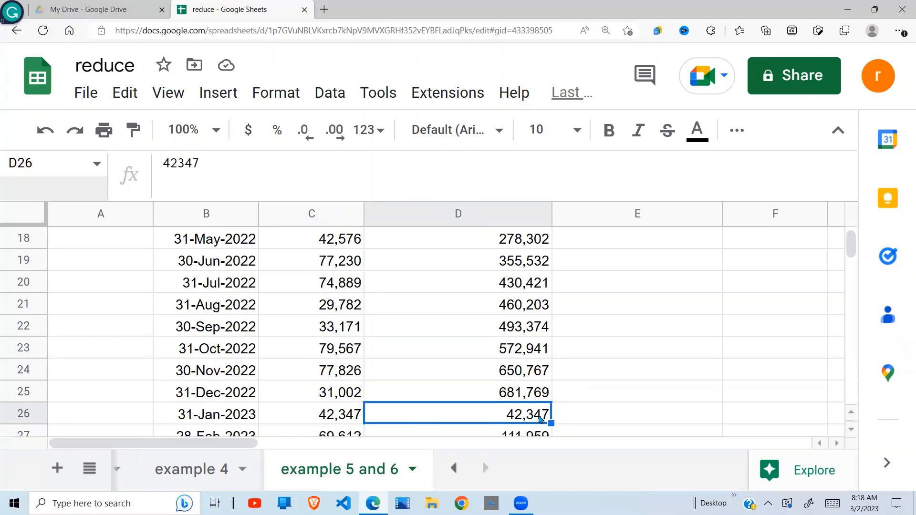
left_click(337, 423)
left_click(505, 425)
key("Down")
key("Down")
key("Down")
key("Down")
key("Down")
key("Down")
key("Down")
key("Down")
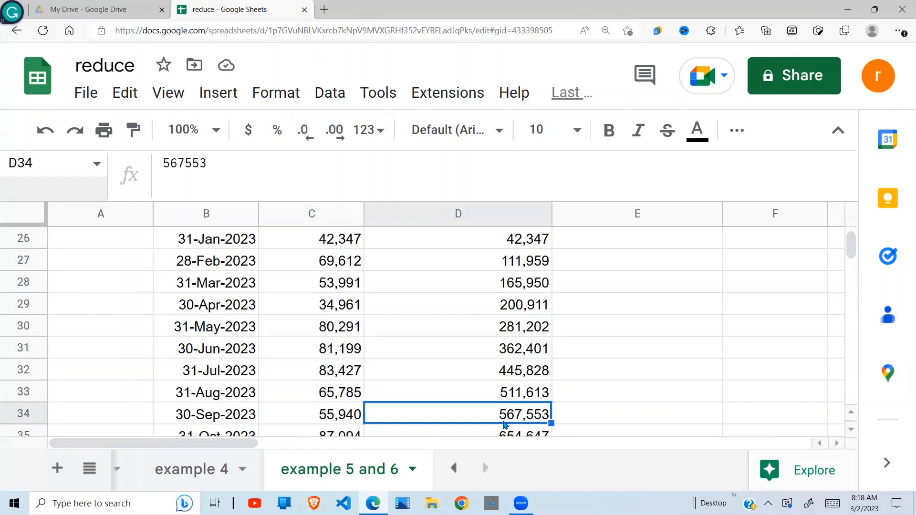
key("Down")
key("Down")
key("Down")
key("Down")
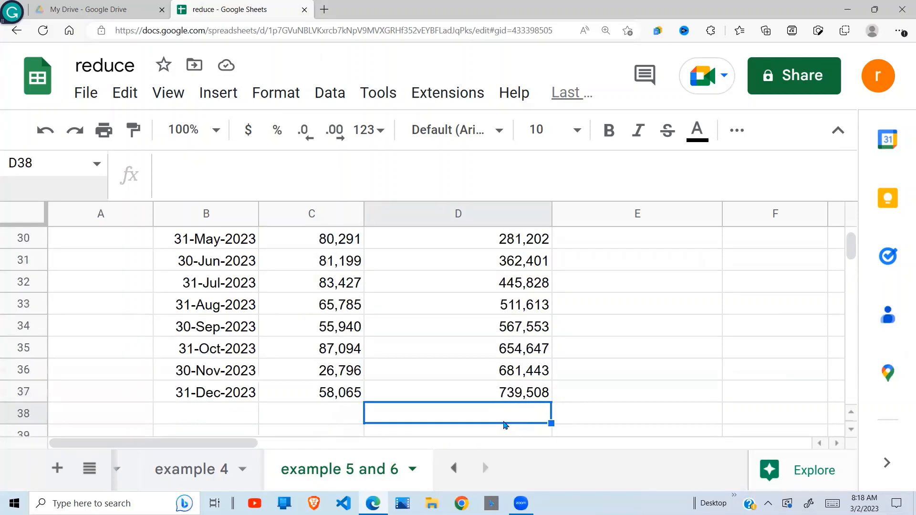
Return to the top of the data and examine E2 under Running_Total per Qtr, the quarter-start number in A2 and the date in B2.
key("Up")
key("Up")
key("Up")
key("Up")
key("Up")
key("Up")
key("Up")
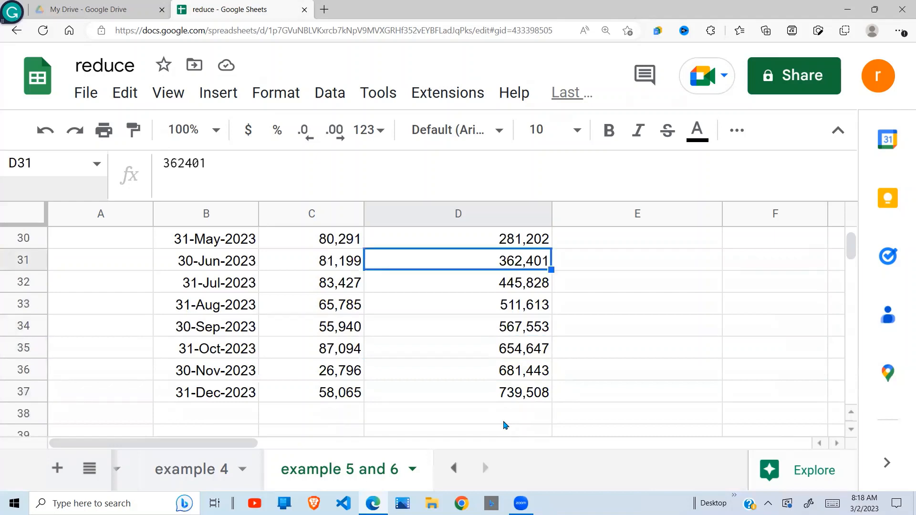
key("Up")
key("Up")
key("Up")
key("Up")
key("Up")
key("Up")
key("Up")
key("Up")
key("Up")
key("Up")
key("Up")
key("Up")
key("Up")
key("Up")
key("Up")
key("Up")
key("Up")
key("Up")
key("Up")
key("Up")
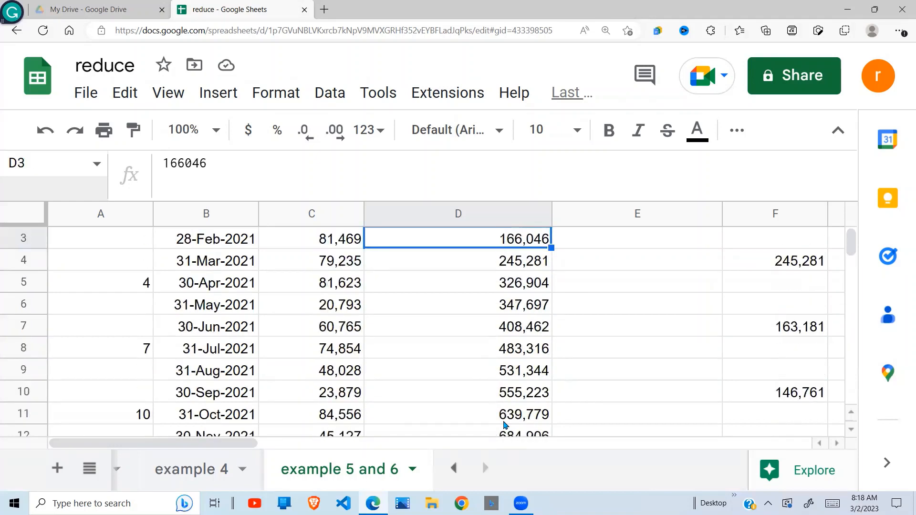
key("Up")
key("Up")
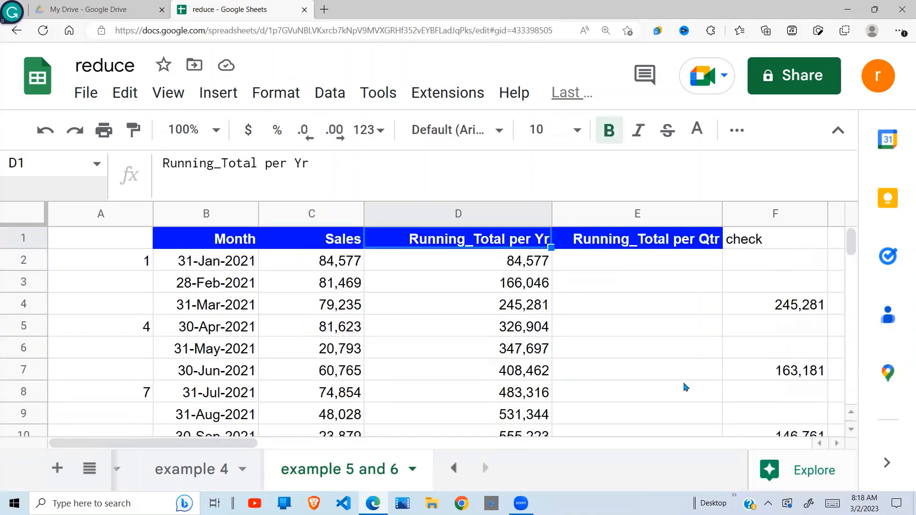
left_click(627, 267)
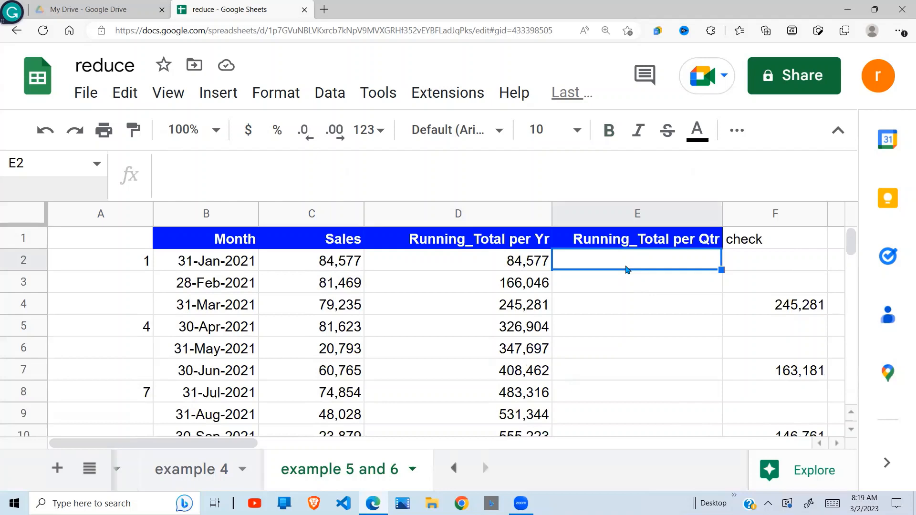
left_click(138, 270)
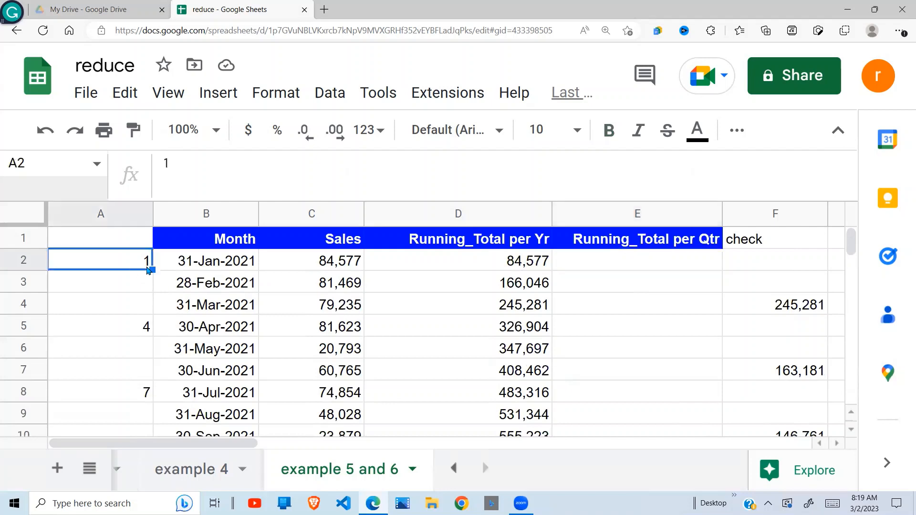
left_click(210, 267)
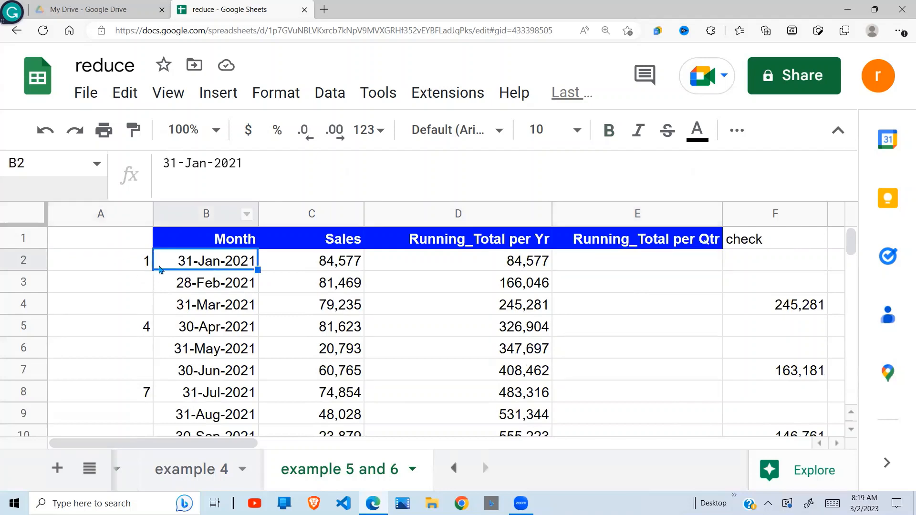
Examine the first month number in A2 and the quarter-start dates in column B from January to October 2021.
left_click(138, 260)
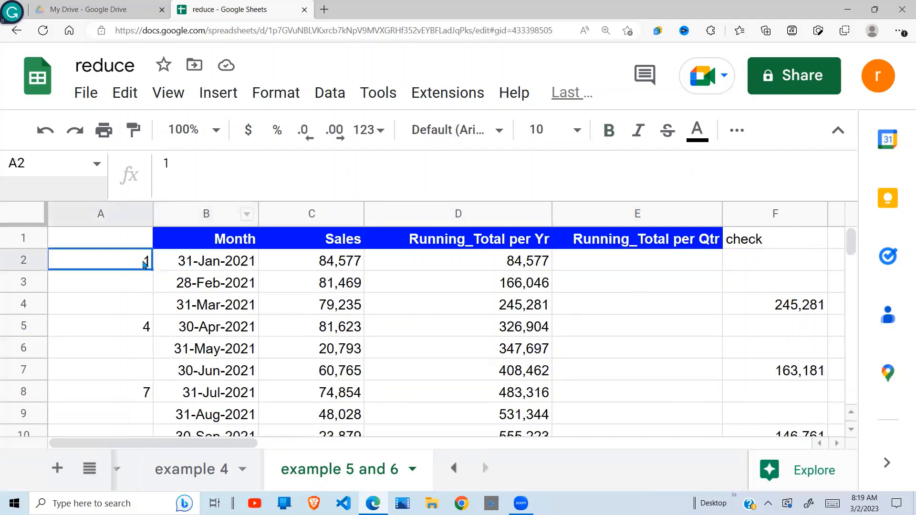
left_click(203, 265)
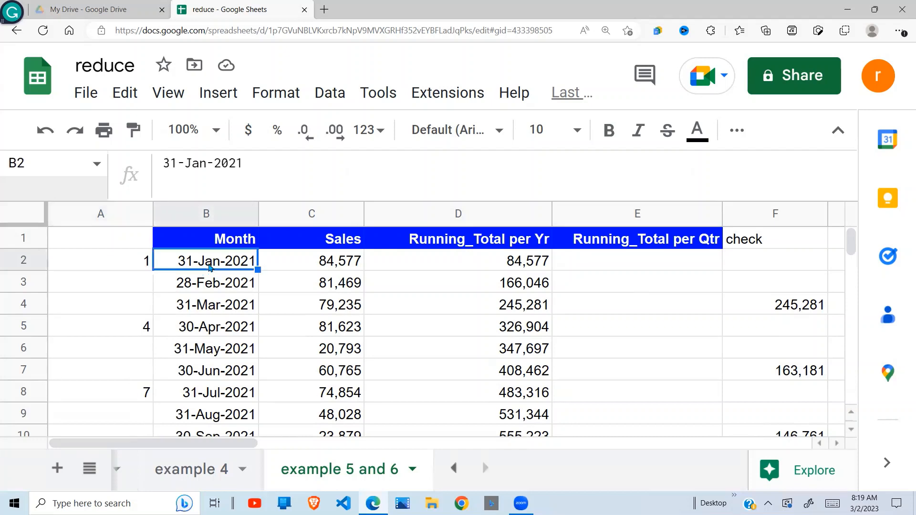
left_click(141, 265)
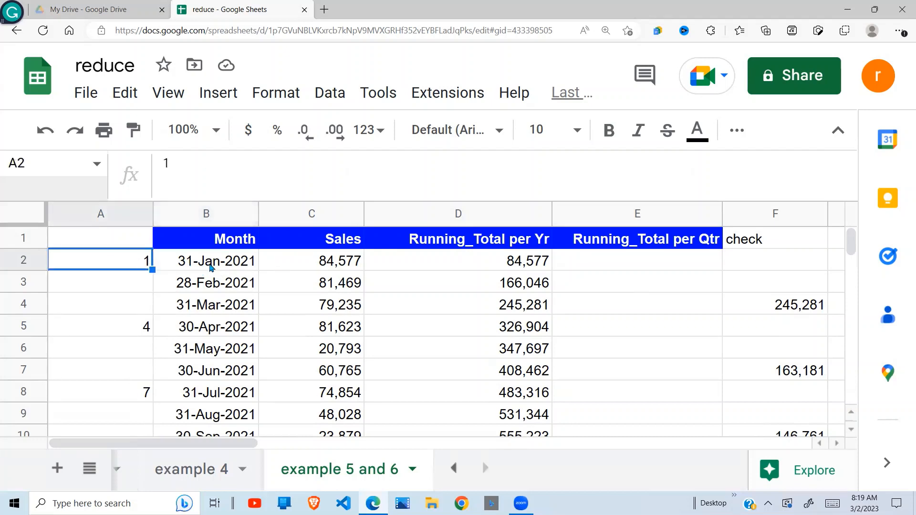
left_click(252, 335)
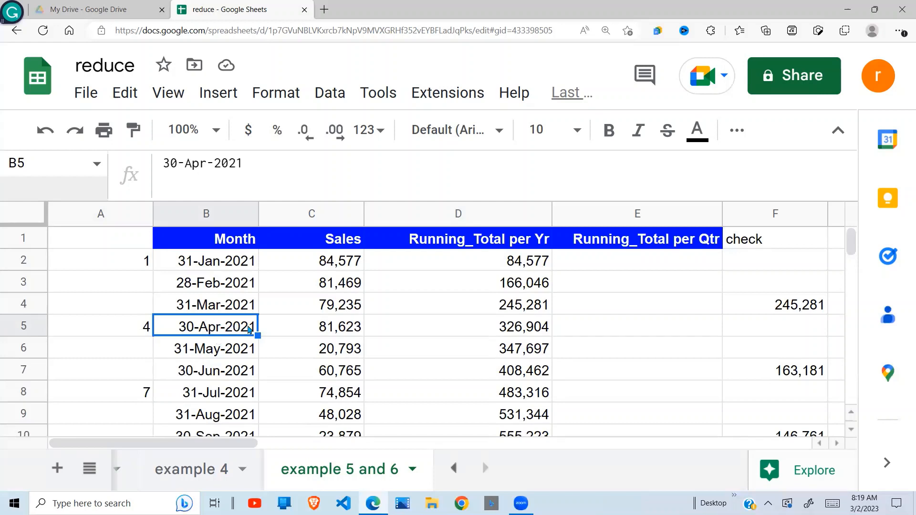
left_click(221, 397)
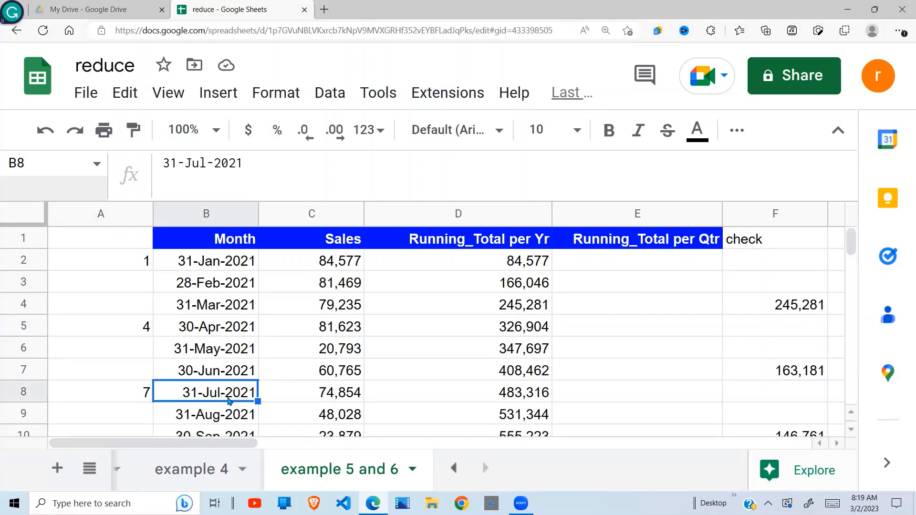
key("Down")
key("Down")
key("Down")
key("Down")
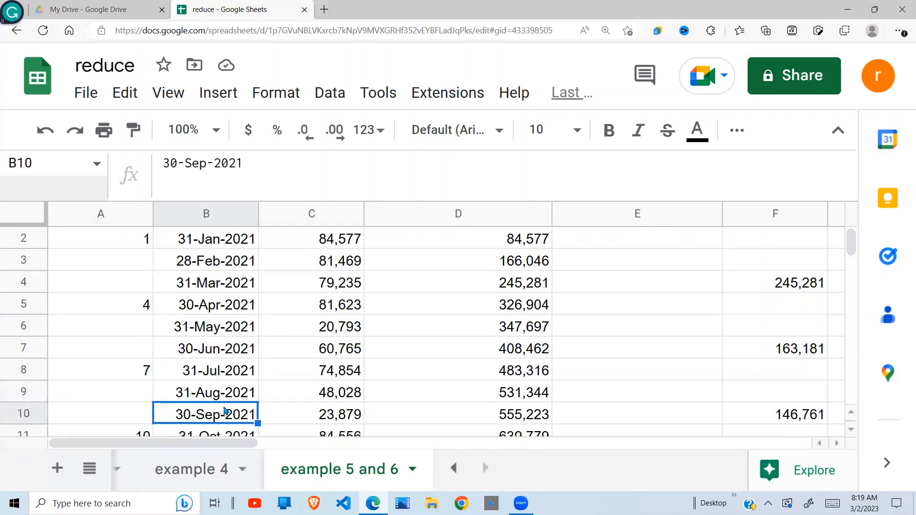
key("Up")
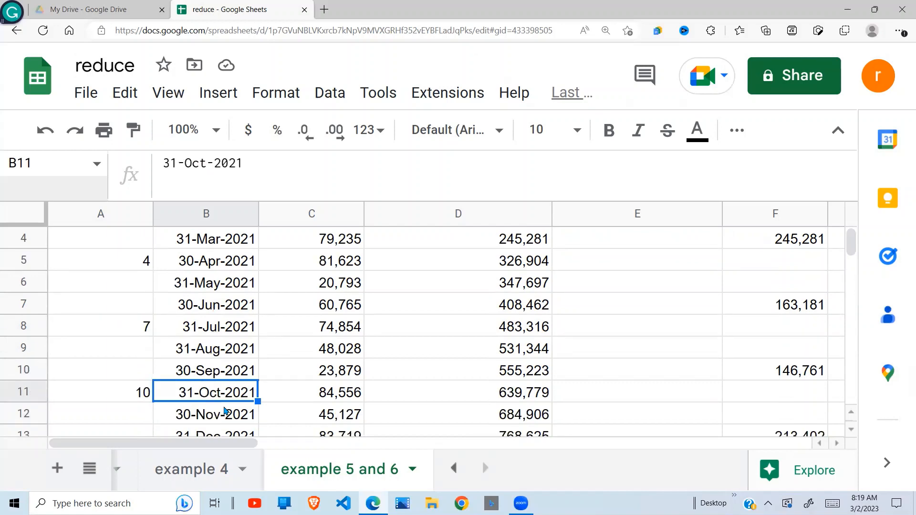
key("Up")
key("ctrl+Up")
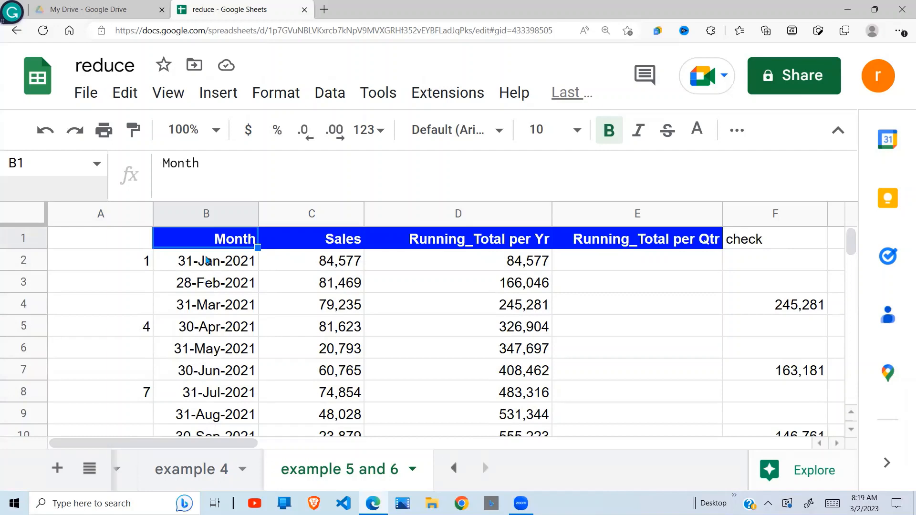
Compare the quarter-start dates in B2, B5 and B8 with the month numbers beside them in A2, A5 and A8.
left_click(229, 268)
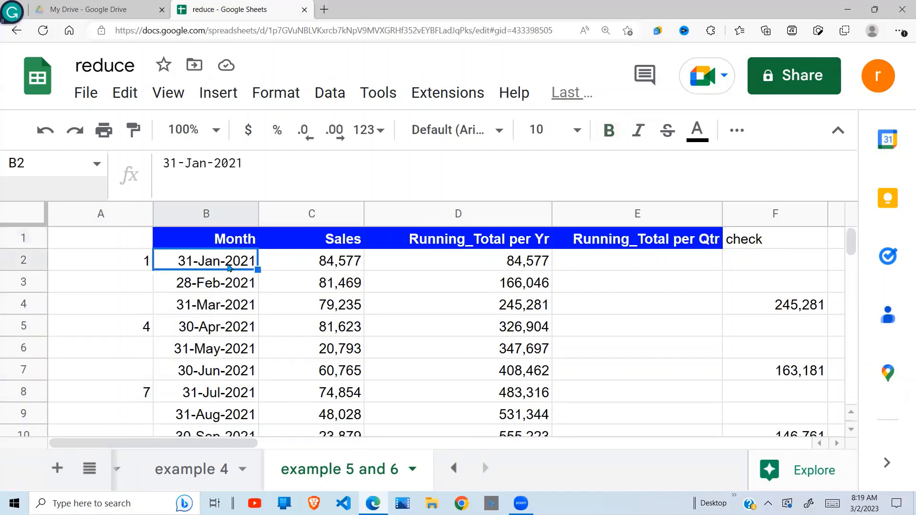
left_click(147, 261)
left_click(223, 329)
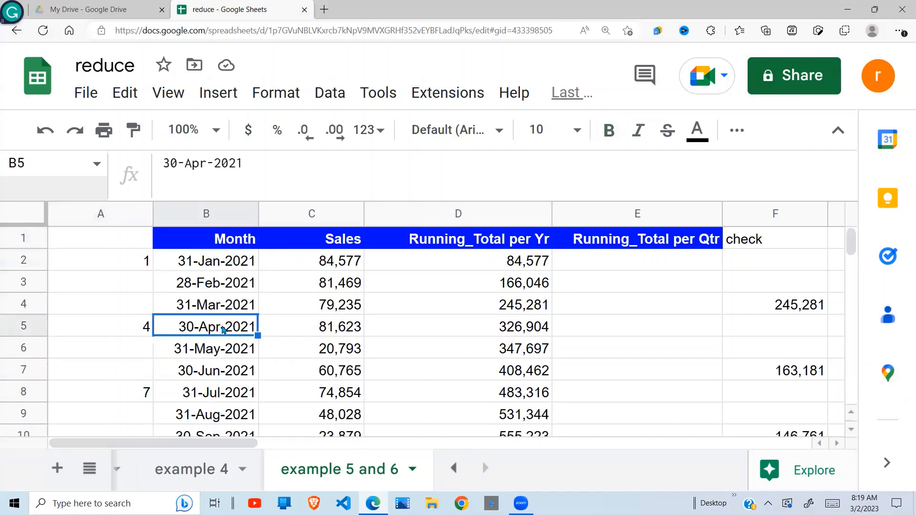
left_click(148, 334)
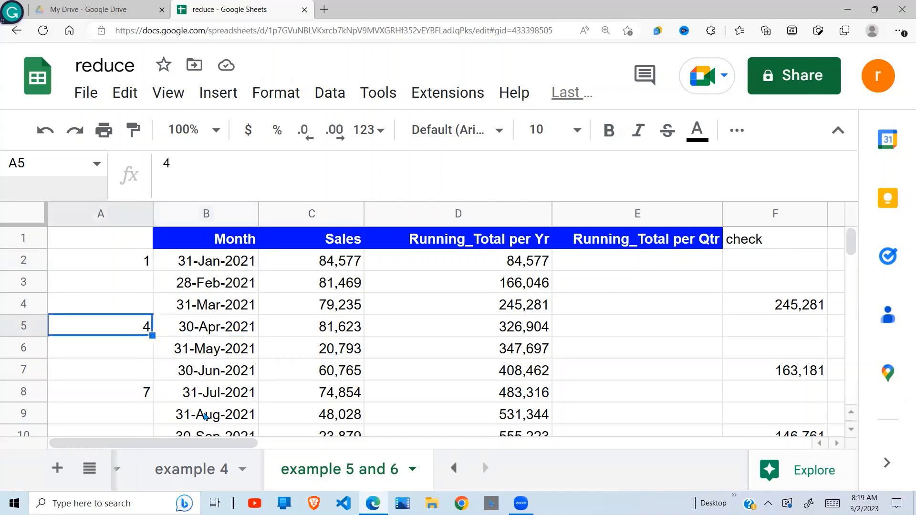
left_click(234, 401)
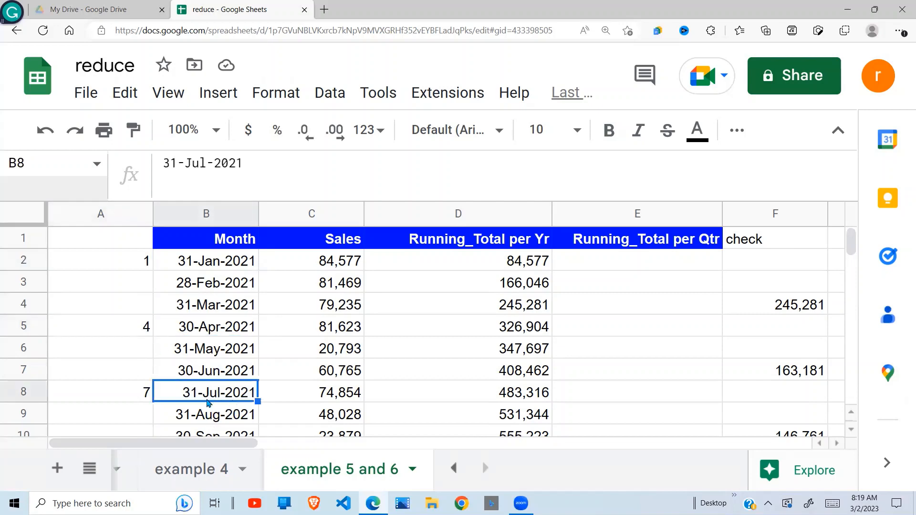
left_click(141, 396)
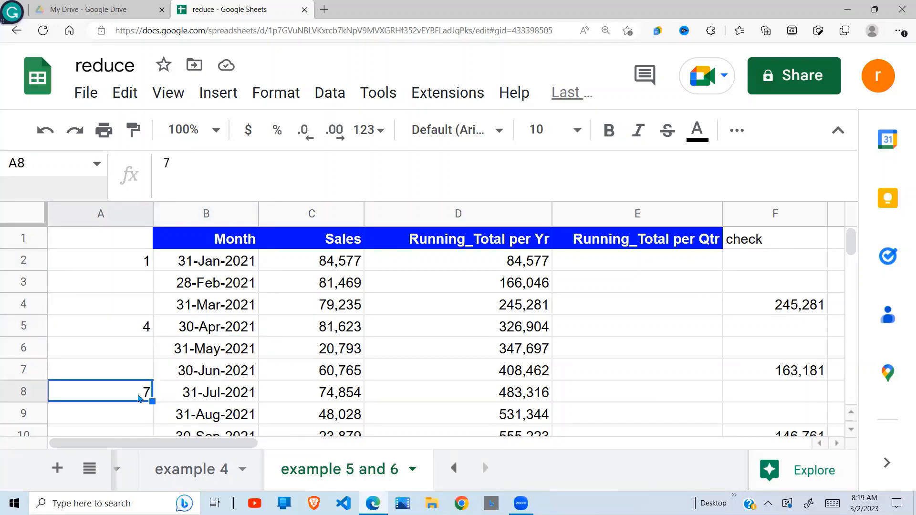
Follow the month numbers in column A past October 2021 to January 2022, and return to A2.
key("Down")
key("Down")
key("Down")
key("Down")
key("Down")
key("Down")
key("Down")
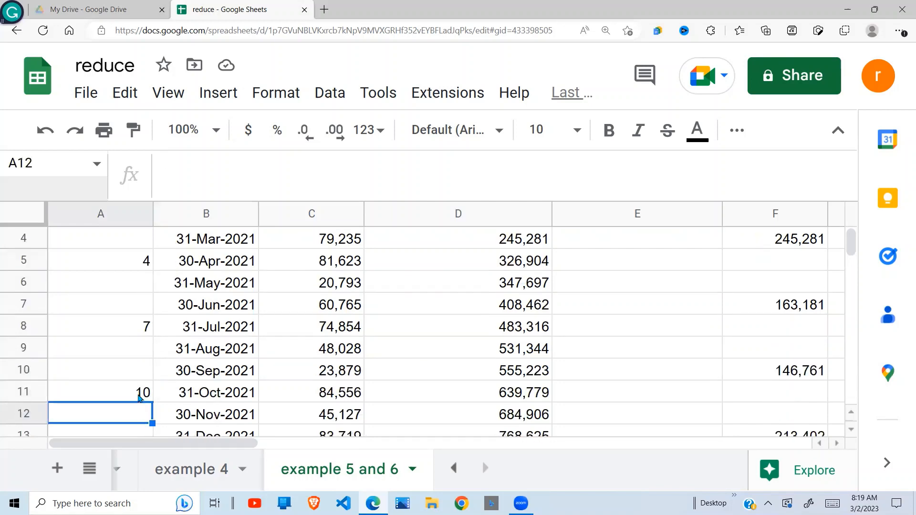
key("Up")
key("Up")
key("Up")
key("Up")
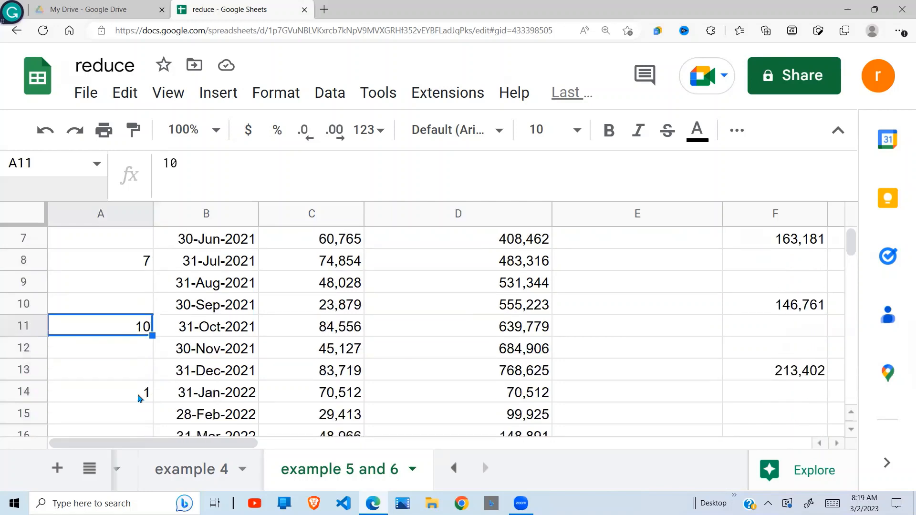
key("Up")
key("Up")
key("Up")
key("Up")
key("Up")
key("Up")
key("Up")
key("Up")
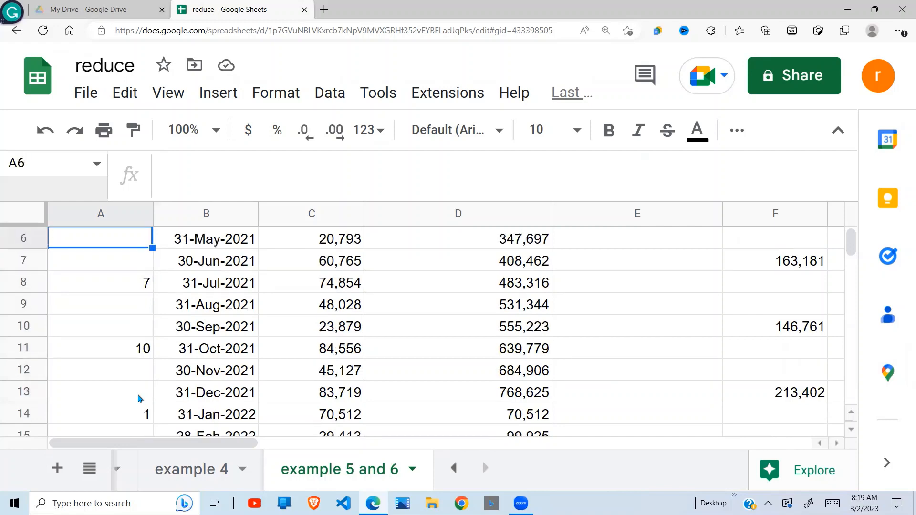
key("Up")
key("Up")
key("Down")
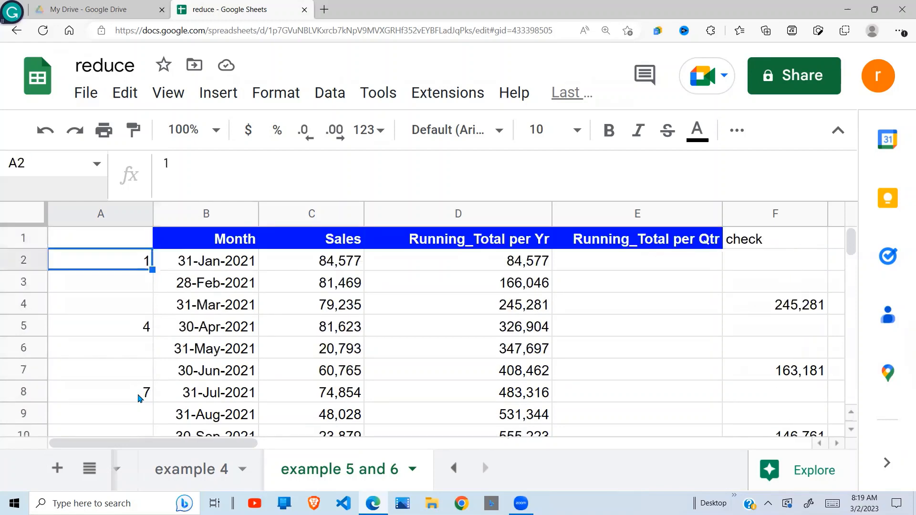
Review the yearly running-total formula in D2 and the cells E2 to E5 under Running_Total per Qtr.
left_click(528, 265)
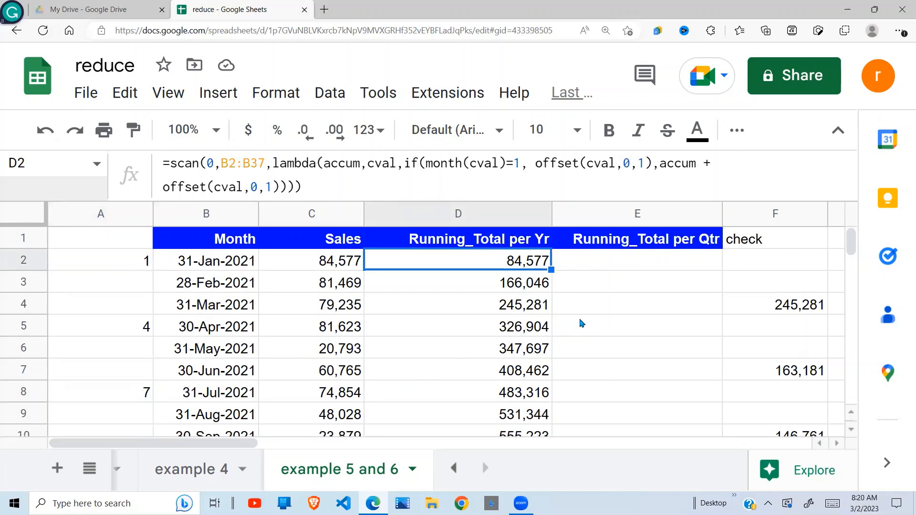
left_click(613, 281)
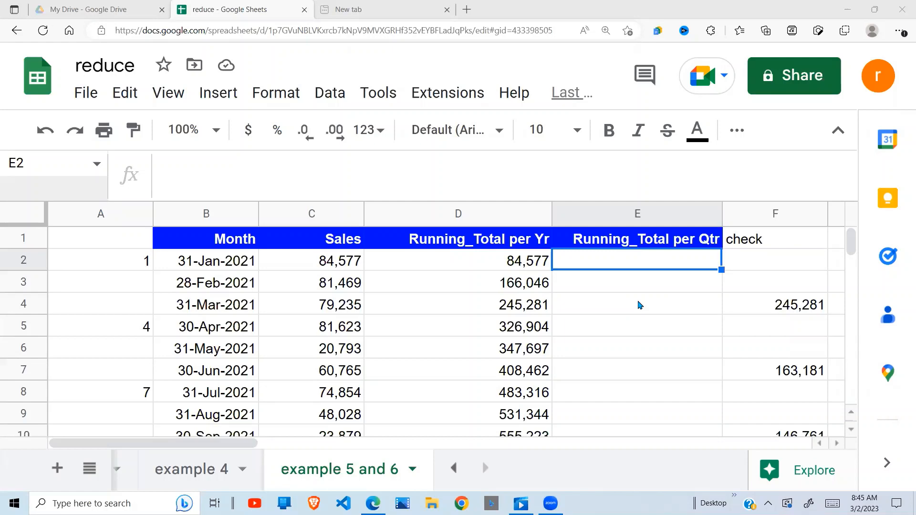
left_click(665, 310)
left_click(680, 328)
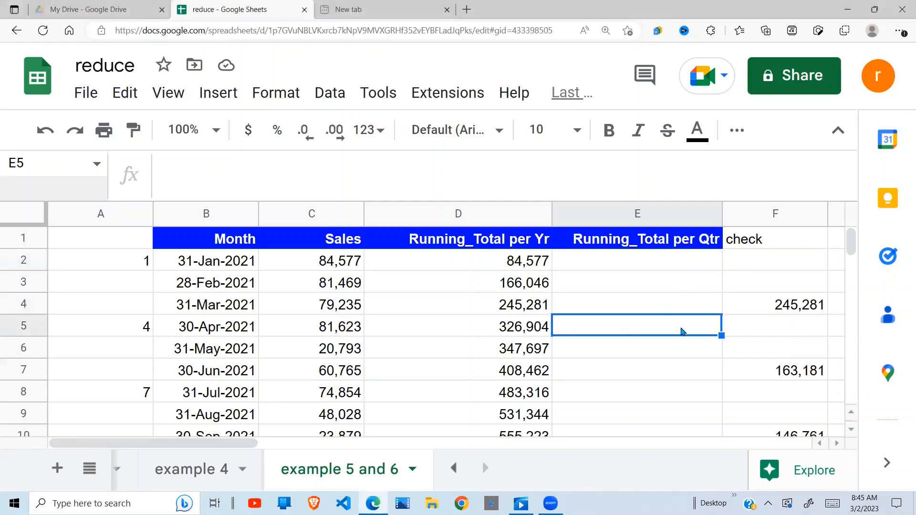
Start a SCAN formula in E2 with initial value 0 and the date range B2:B37 as its array.
left_click(637, 264)
type("=d")
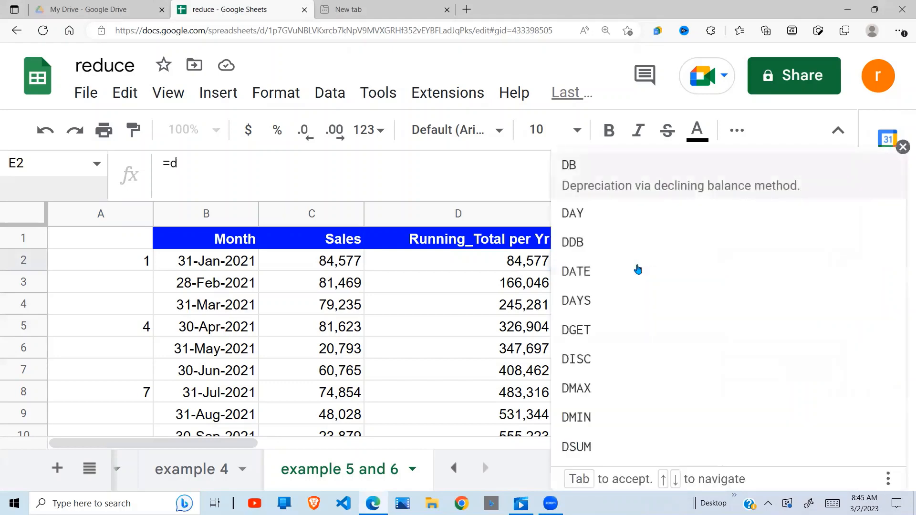
key("BackSpace")
type("sa")
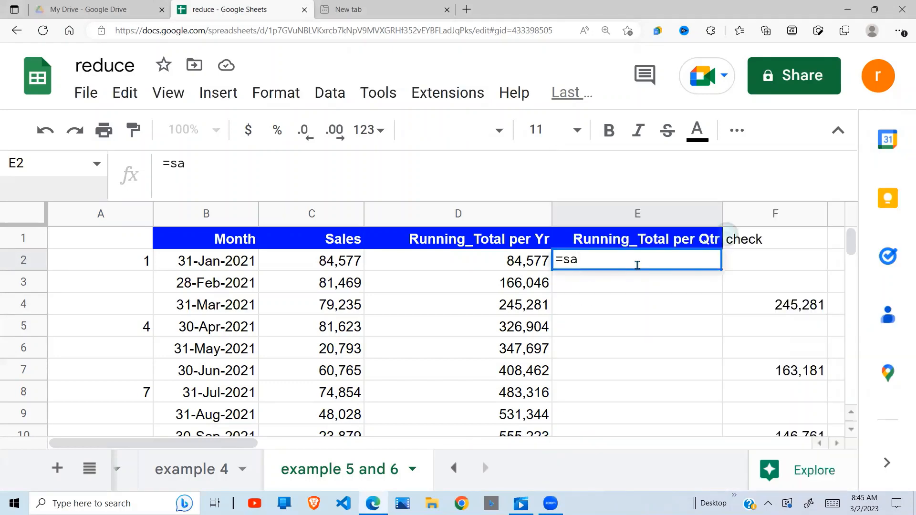
key("BackSpace")
type("can")
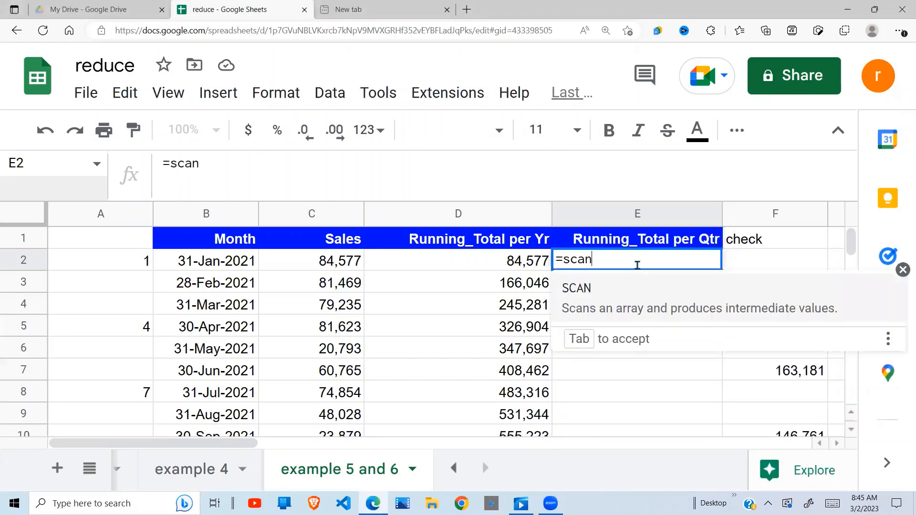
type("(0,")
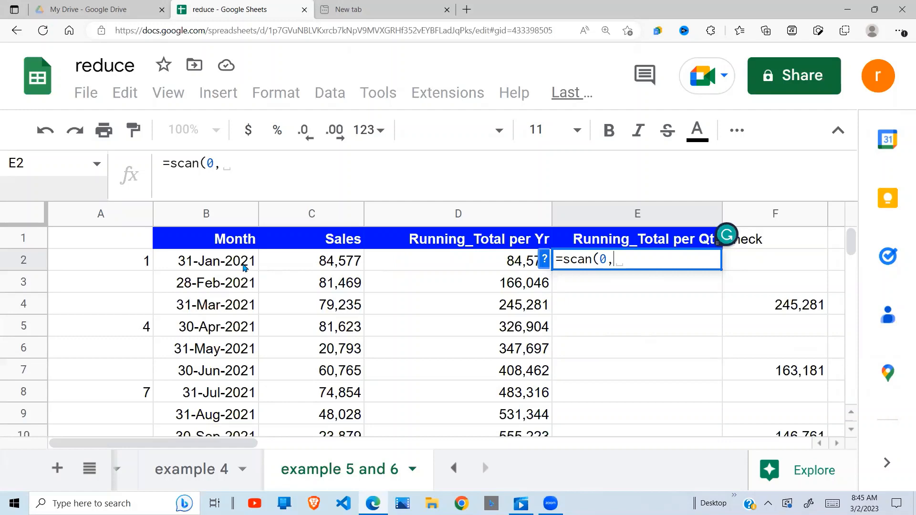
left_click_drag(247, 262, 235, 380)
Add a LAMBDA with the parameters accum and cval to the SCAN formula in E2.
type(",l")
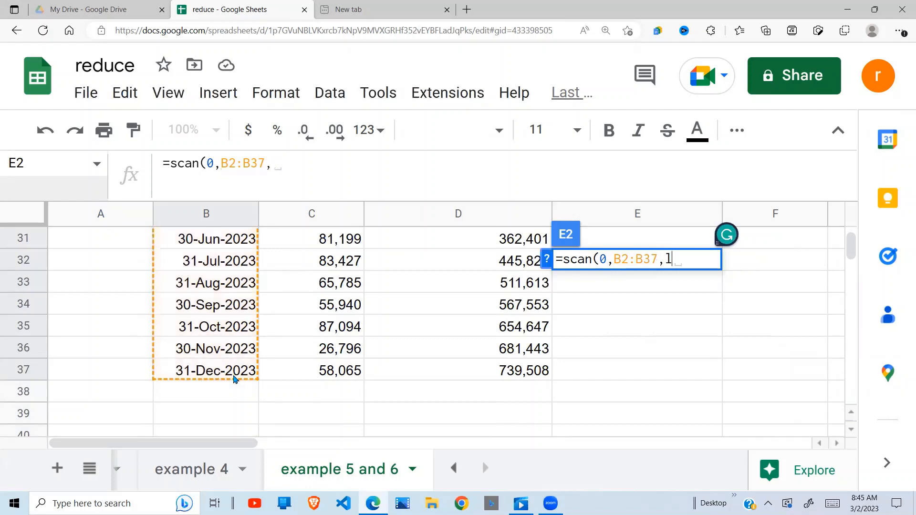
type("ambda")
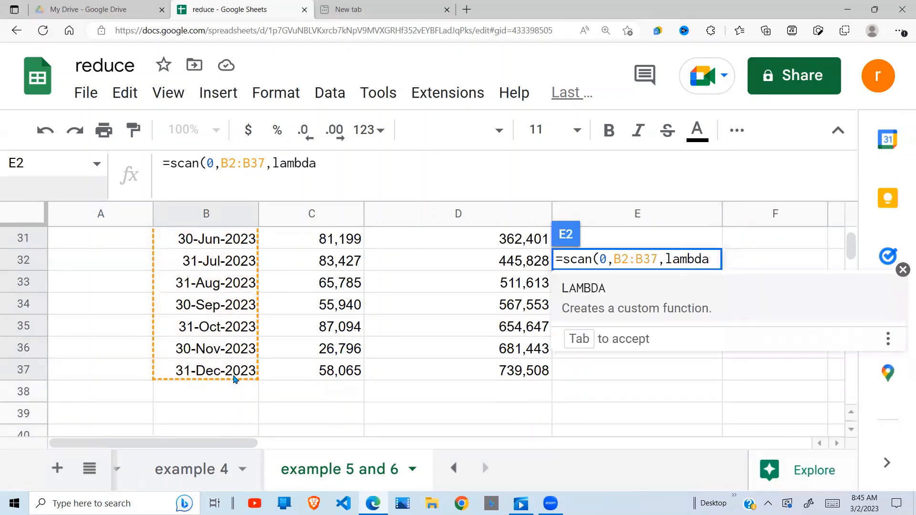
type("(")
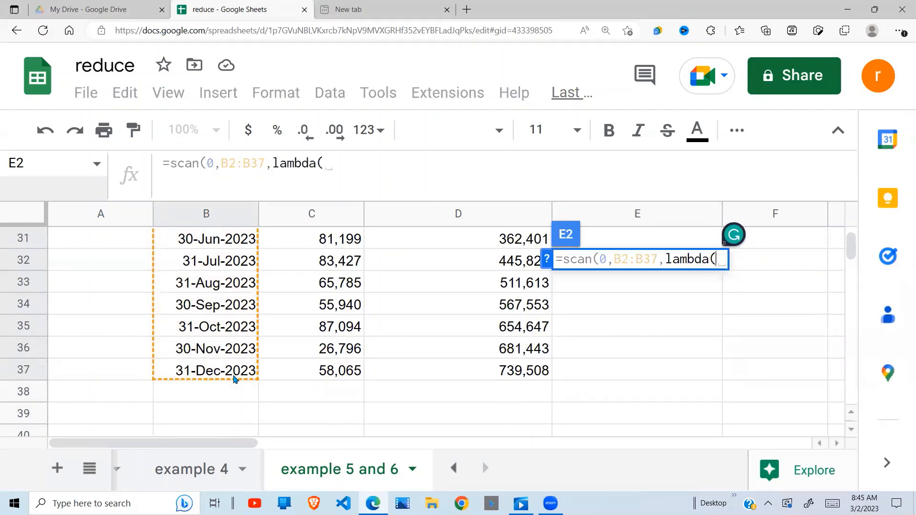
type("accum")
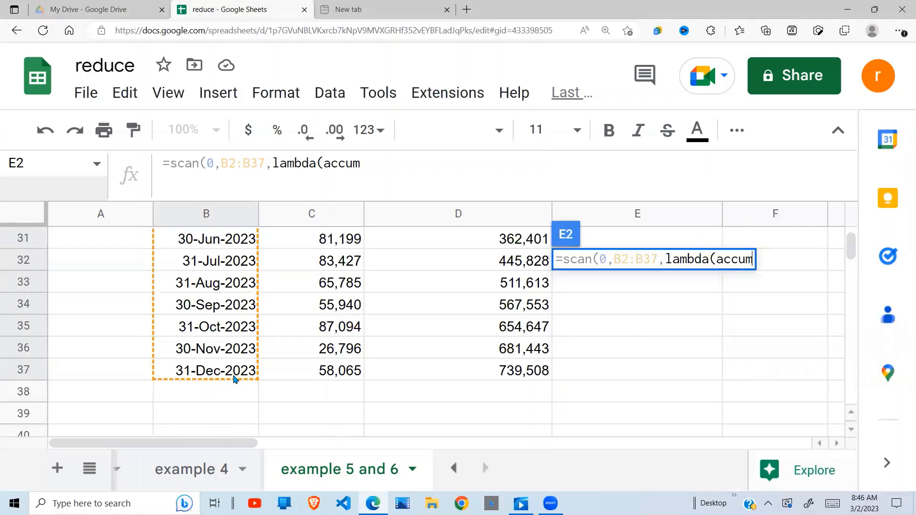
type(",cval")
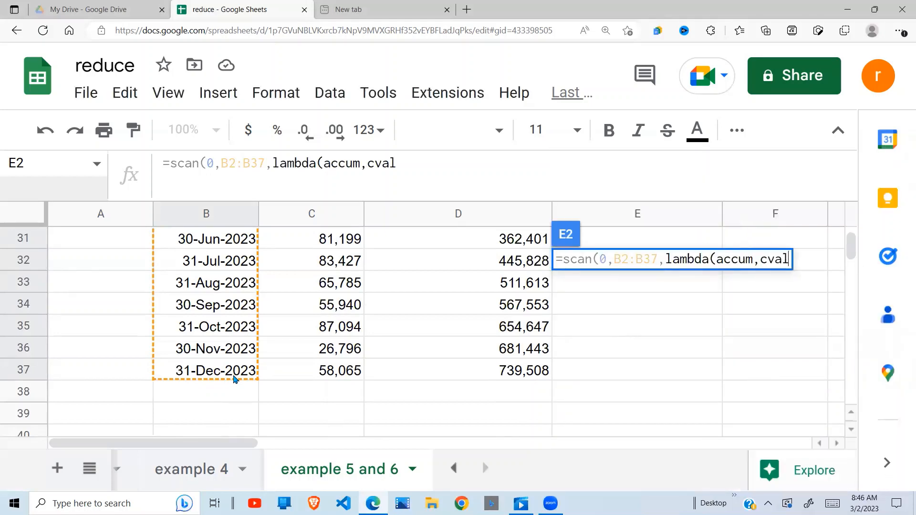
type(",")
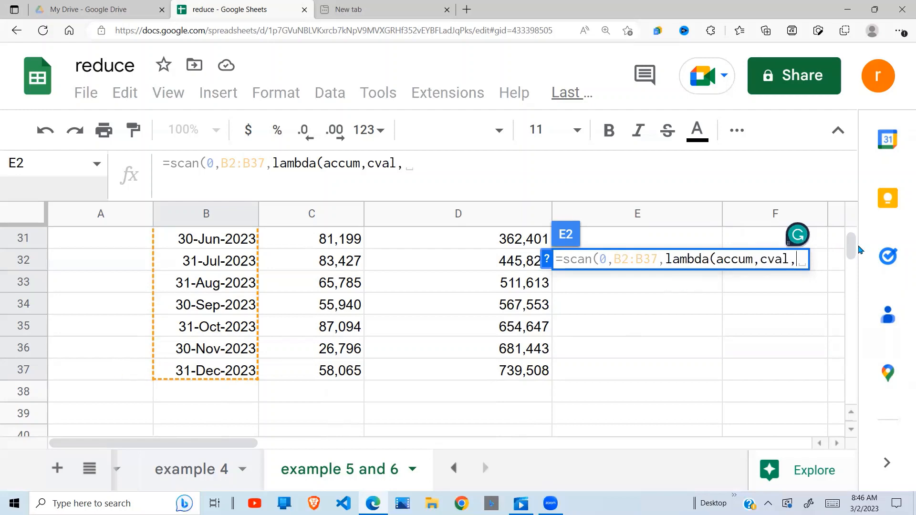
Begin the LAMBDA's calculation in E2 with an IF function whose condition is a nested OR function.
left_click_drag(857, 249, 857, 223)
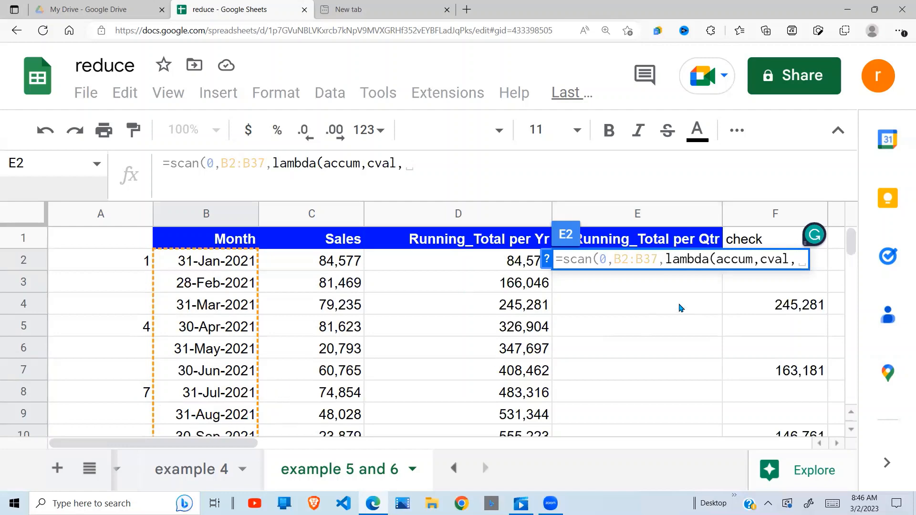
type("if(")
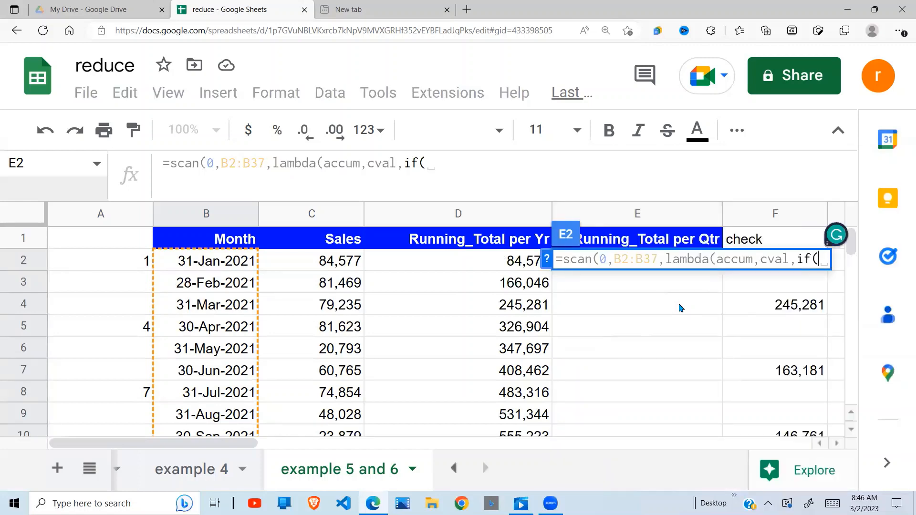
type("o")
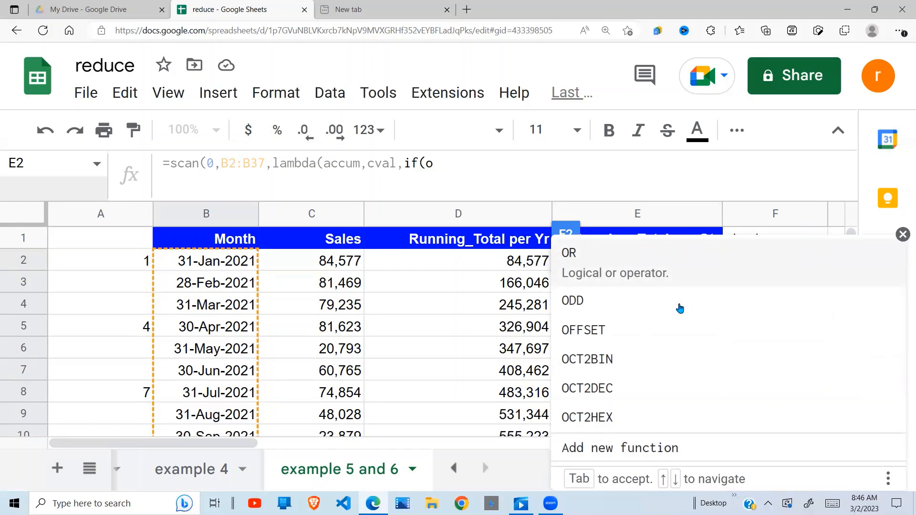
type("r")
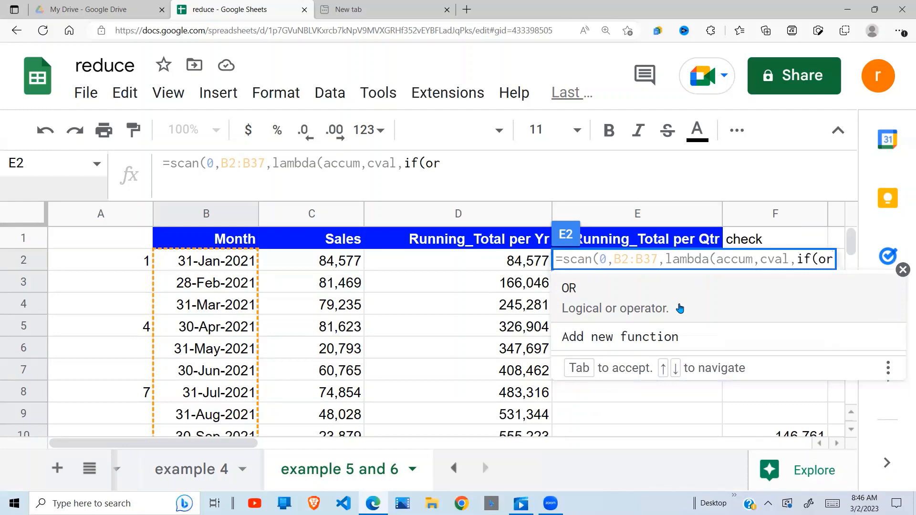
type("(")
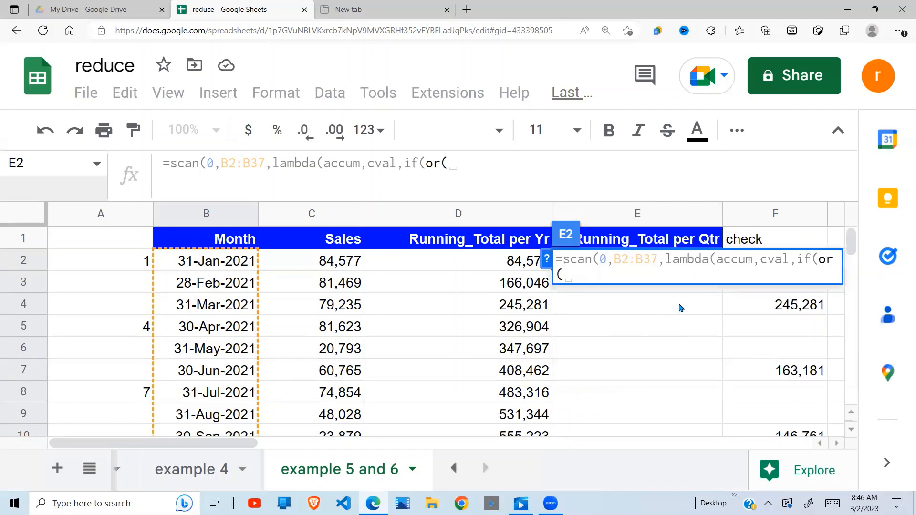
Enter month(cval)=1 as the first condition of the OR function in the E2 formula.
type("month(cavl")
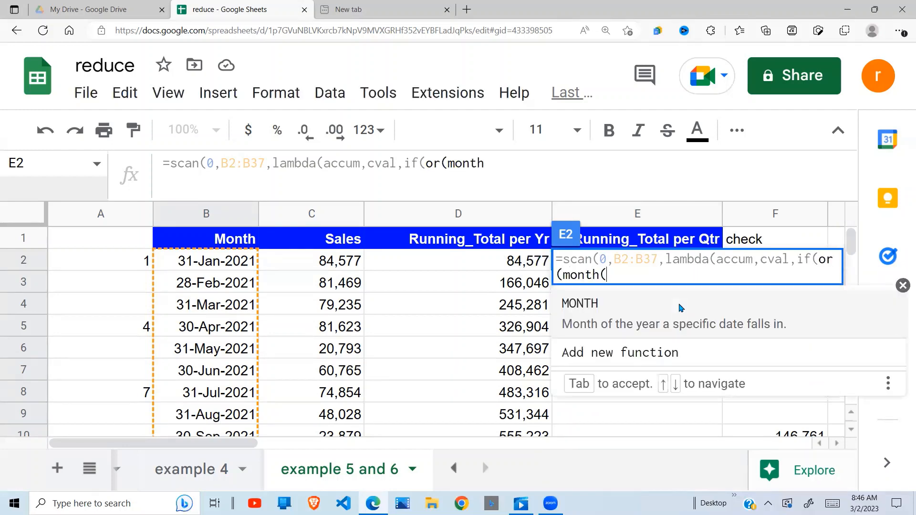
key("BackSpace")
key("BackSpace")
key("BackSpace")
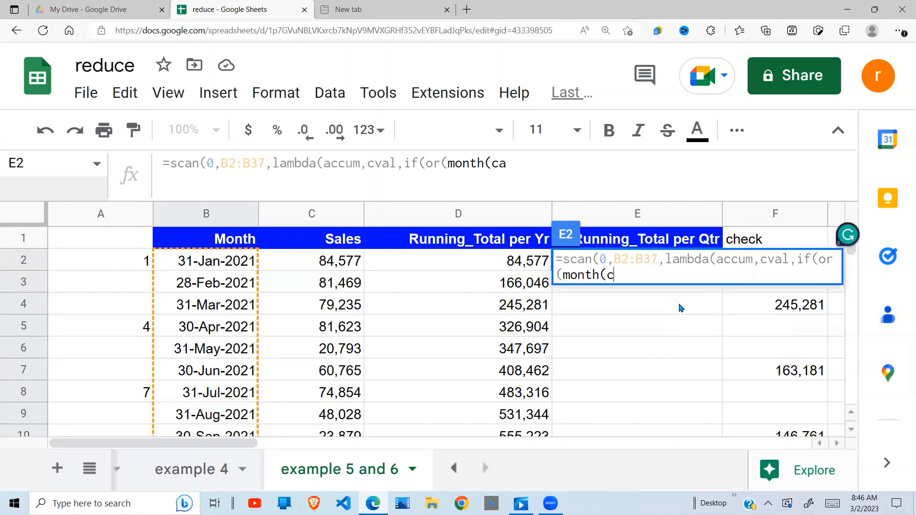
left_click(680, 308)
type("va")
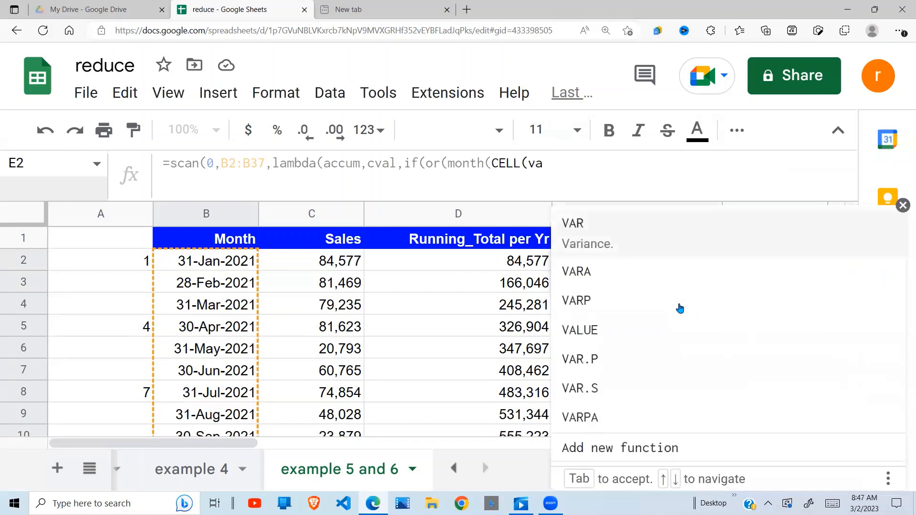
key("BackSpace")
key("BackSpace")
key("BackSpace")
key("BackSpace")
key("BackSpace")
key("BackSpace")
key("BackSpace")
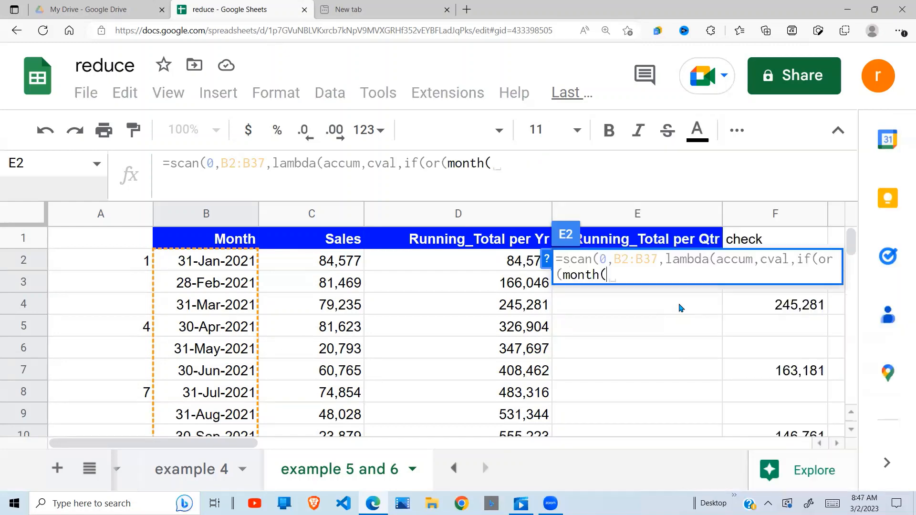
type("cval")
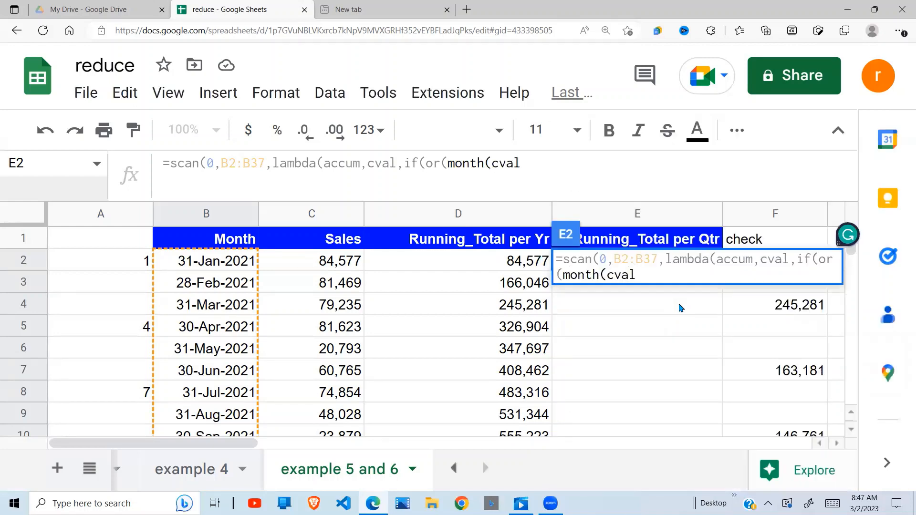
type(")")
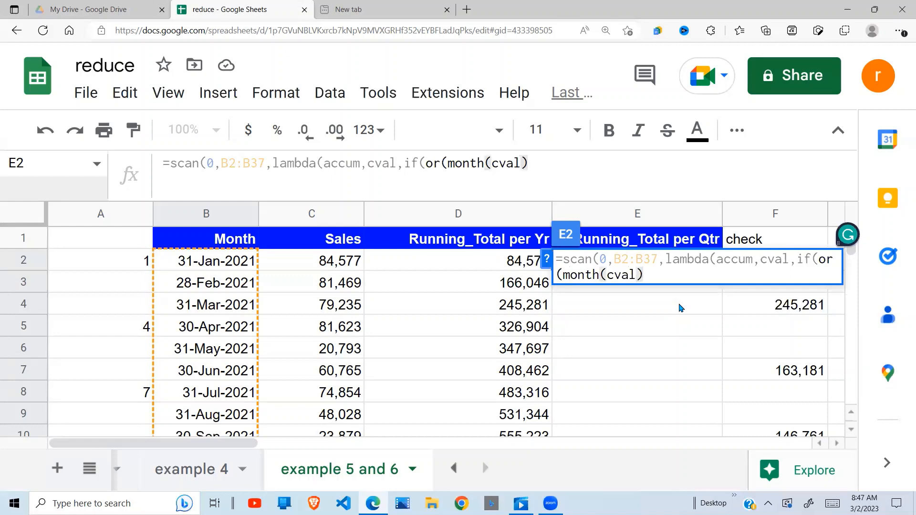
type("=1")
Add month(cval)=4 as the second condition of the OR function.
type(",")
type("month")
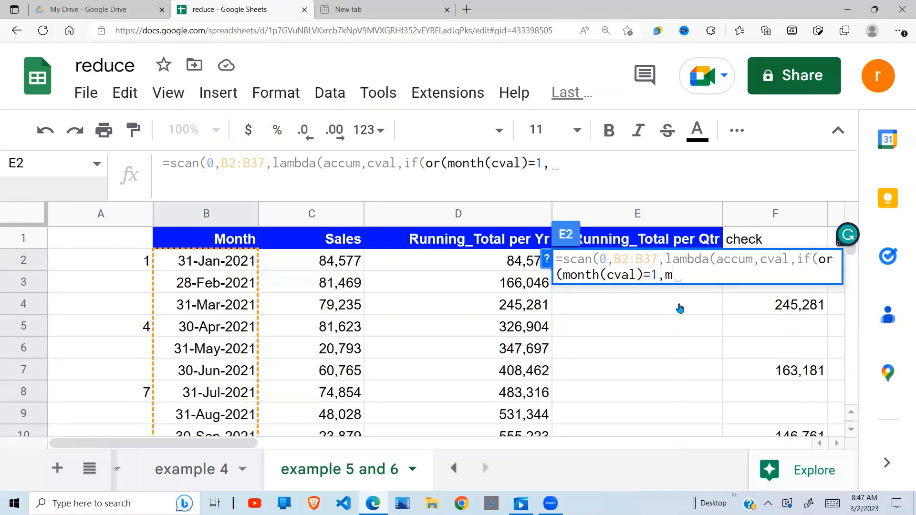
type("(")
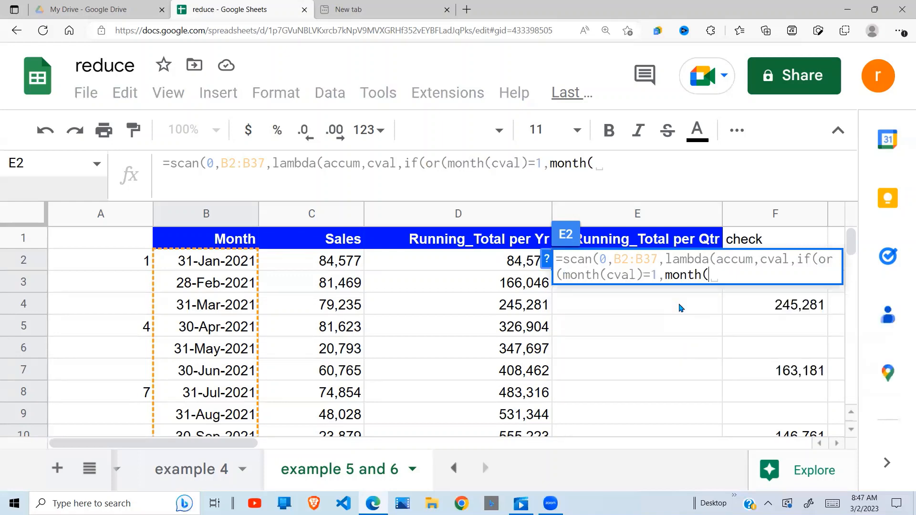
type("cval")
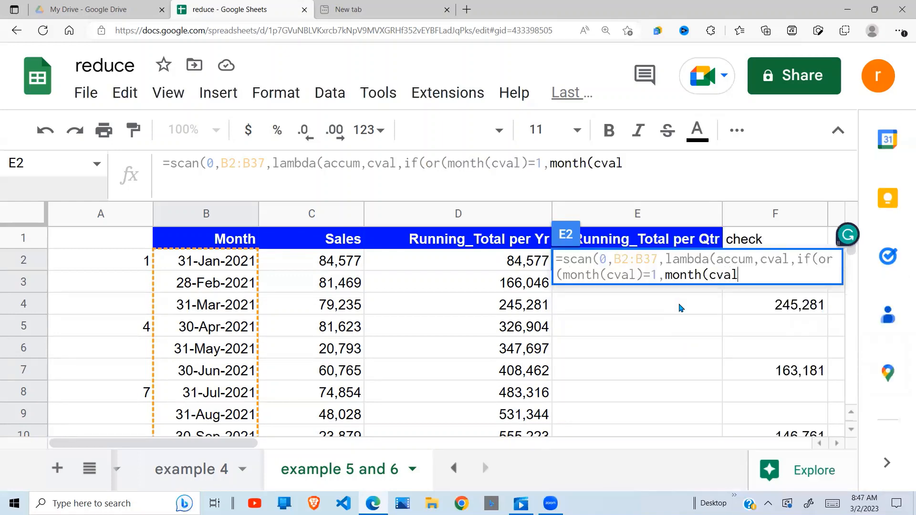
type(")")
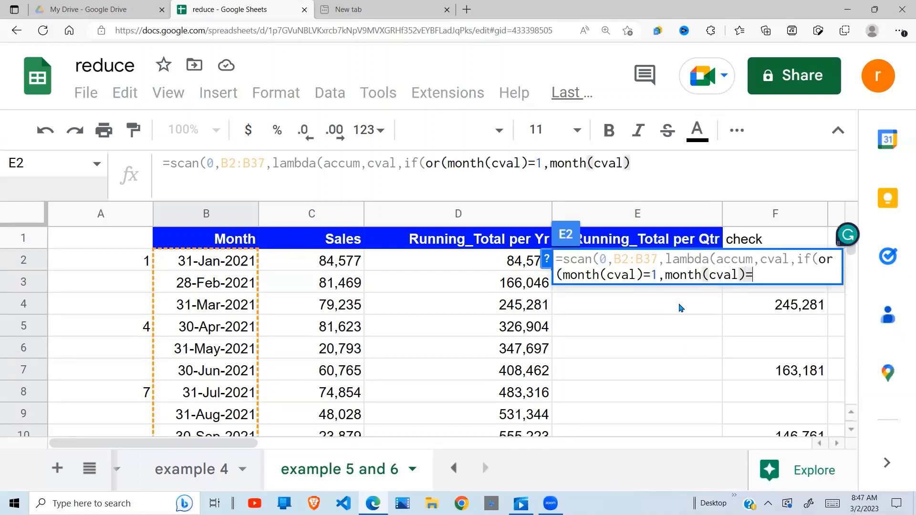
type("=4")
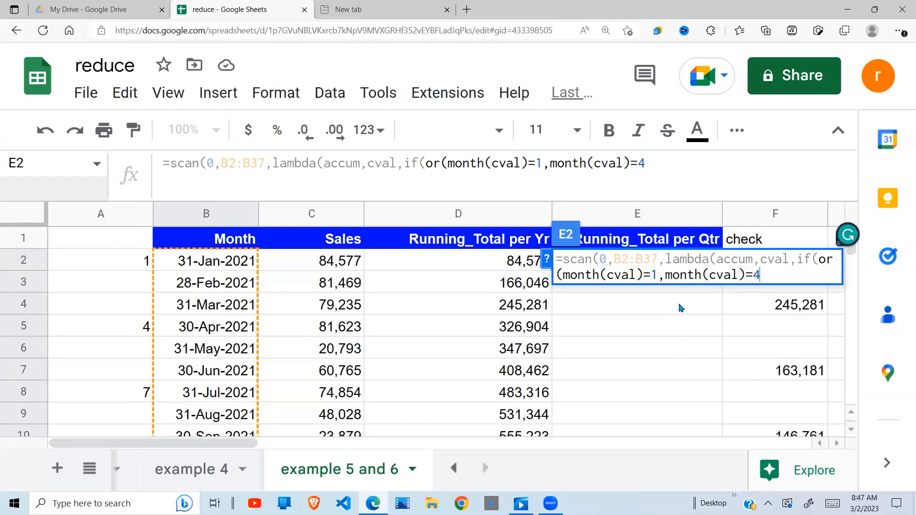
Add month(cval)=7 as the third condition of the OR function.
type(",")
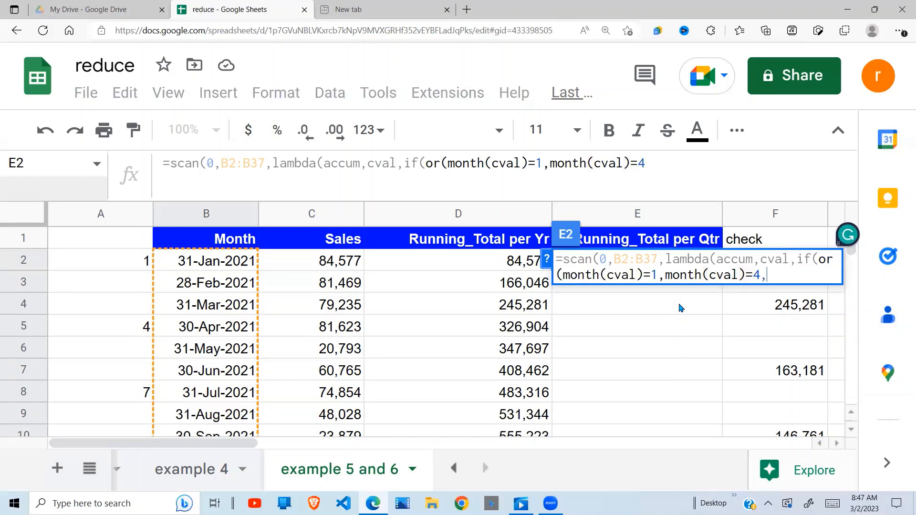
type("month")
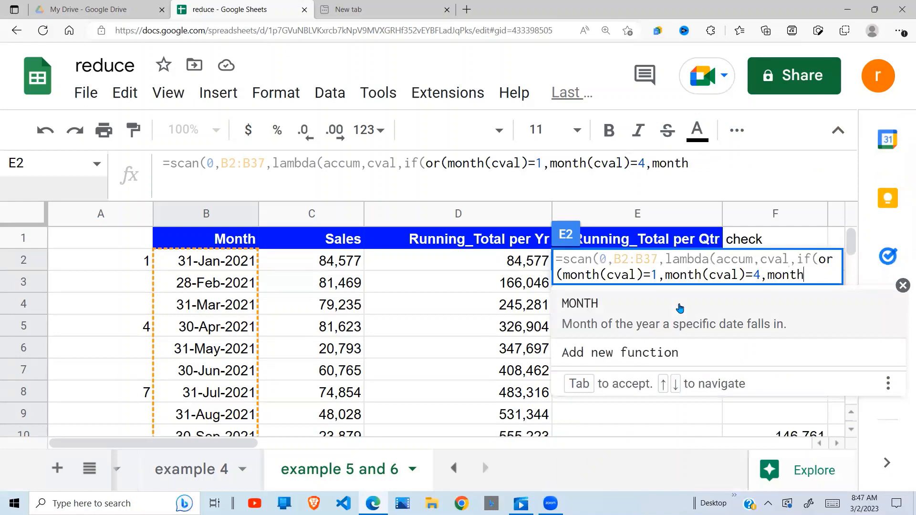
type("(cval")
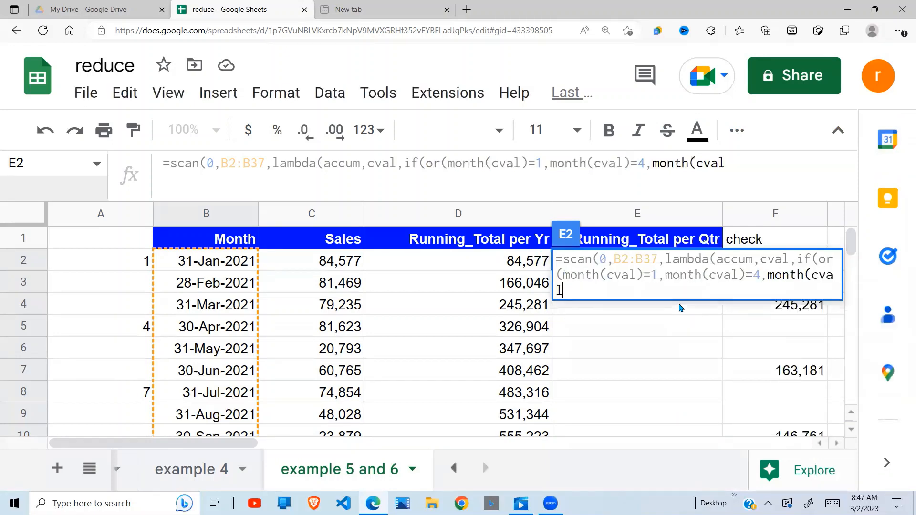
type(")")
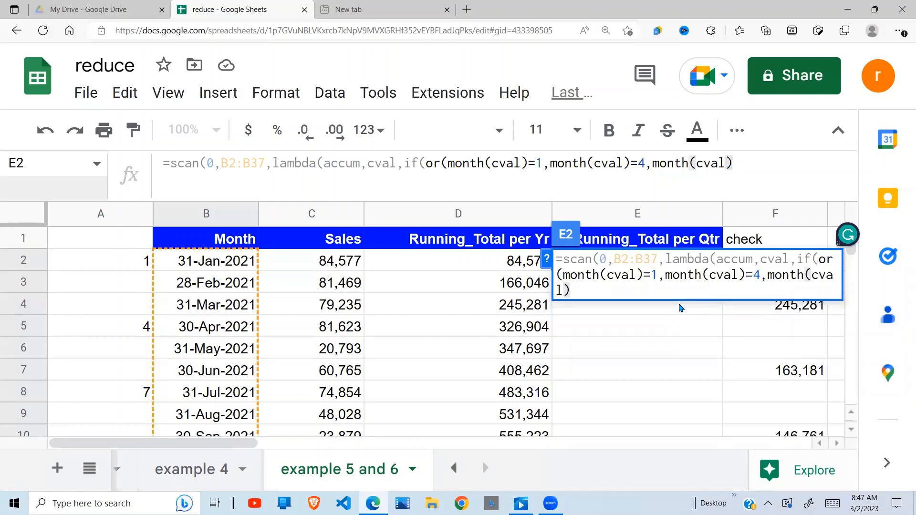
type("=7")
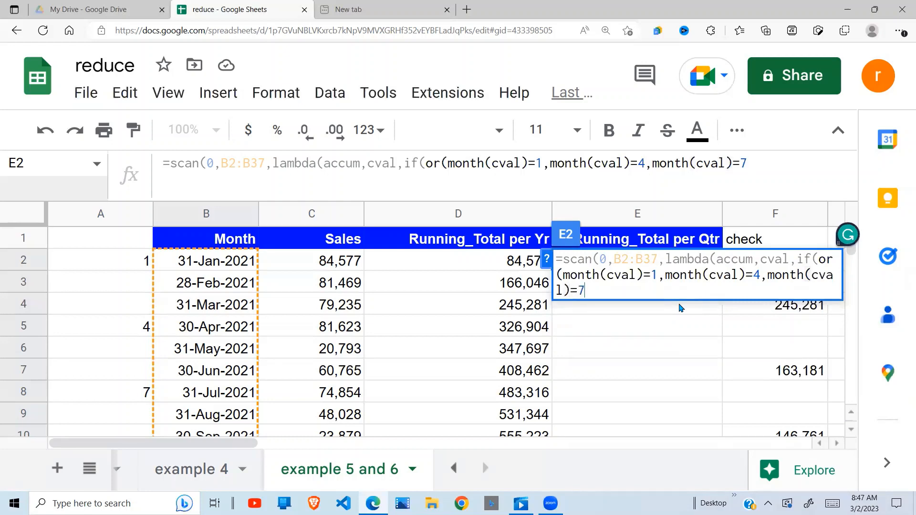
Add month(cval)=10 as the fourth condition and close the OR function.
type(",month")
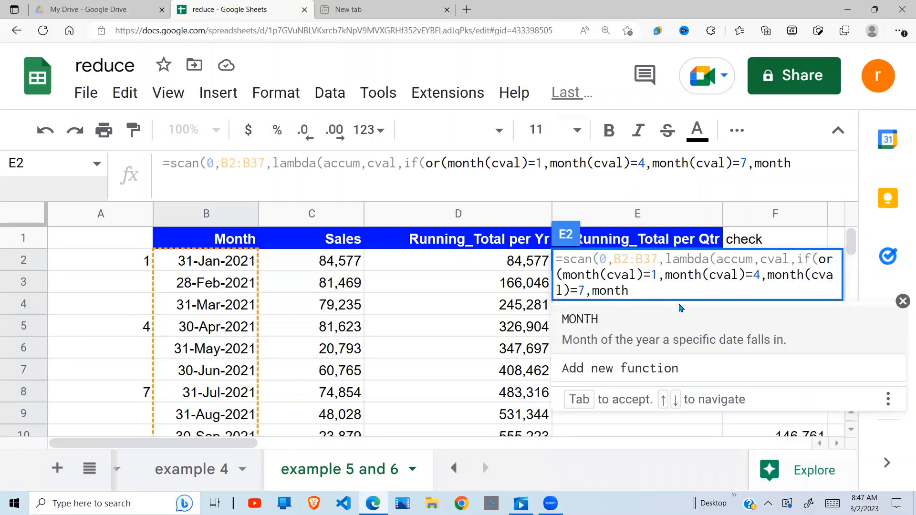
type("(cval")
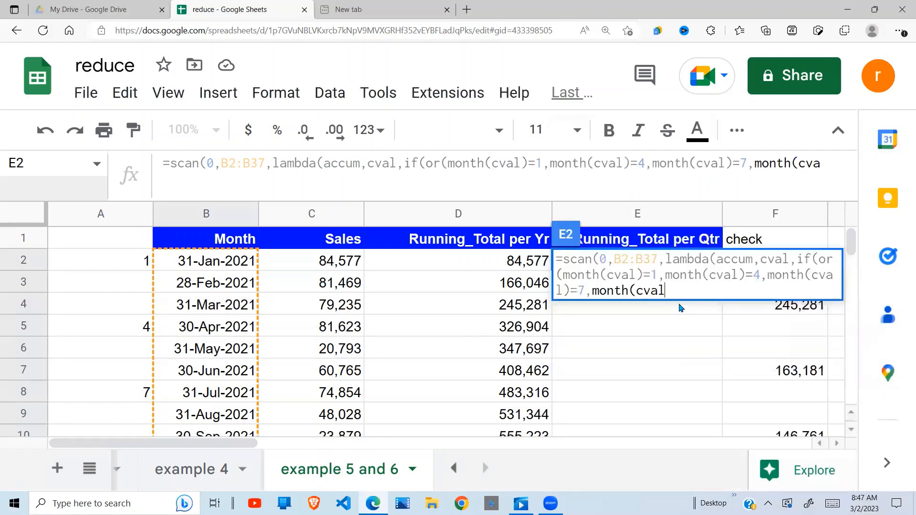
type(")")
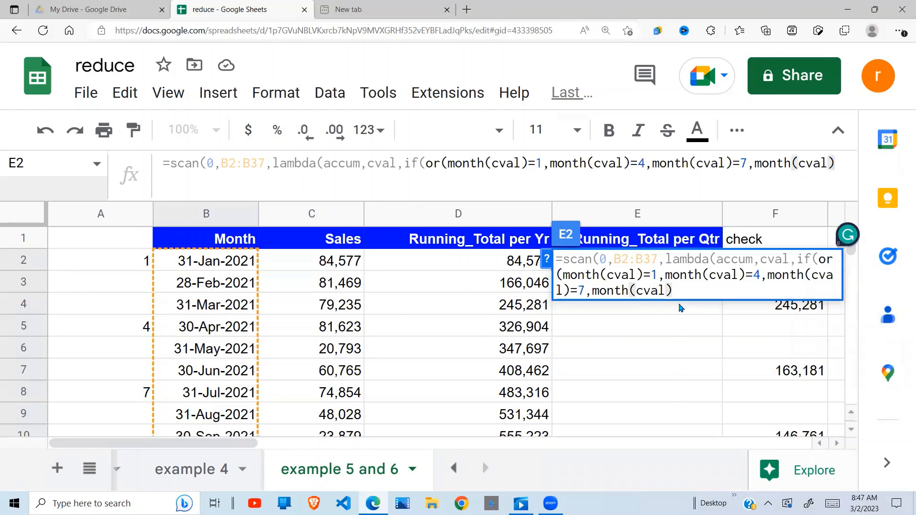
type("=10")
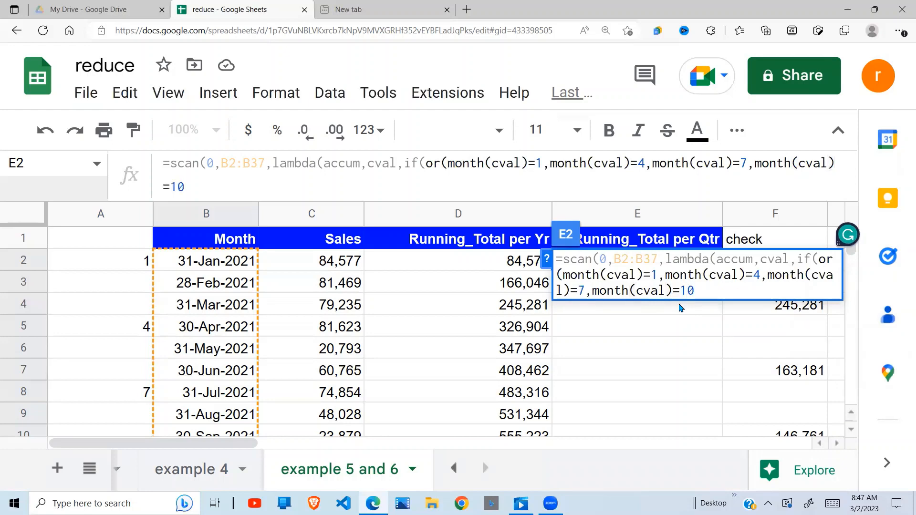
type(")")
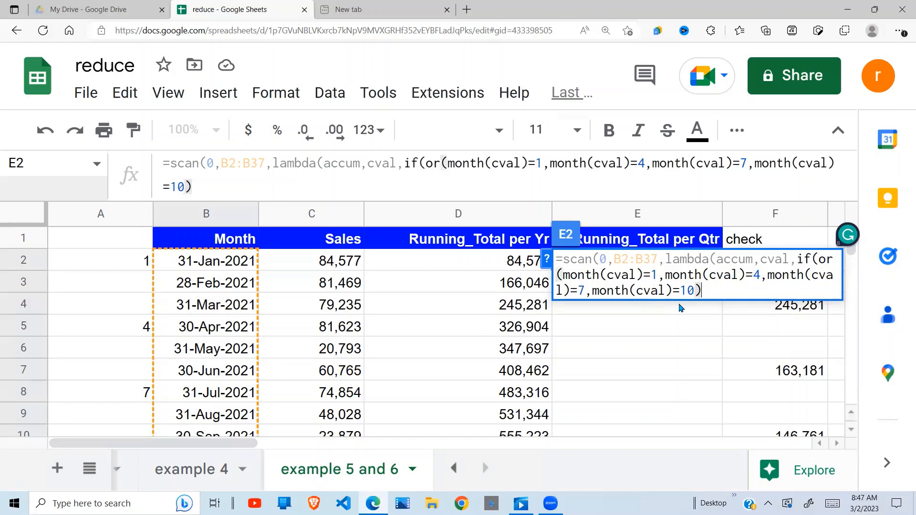
Enter offset(cval,0,1) as the IF function's value when the condition is true, followed by a comma for the false value.
type(",")
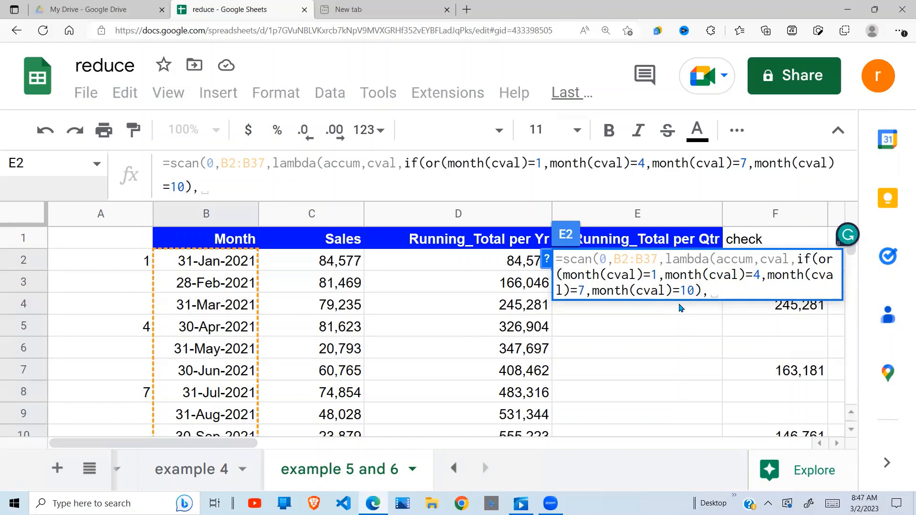
type("ofs")
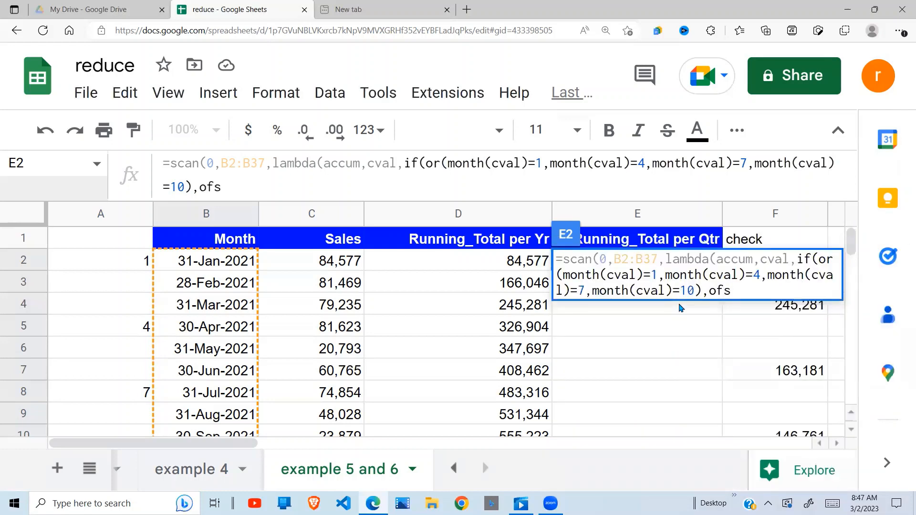
key("BackSpace")
type("fset")
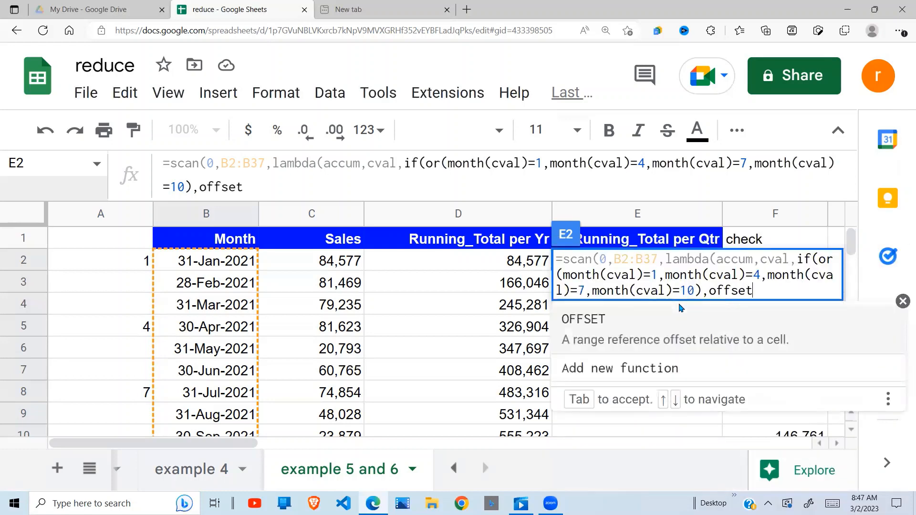
type("(cval")
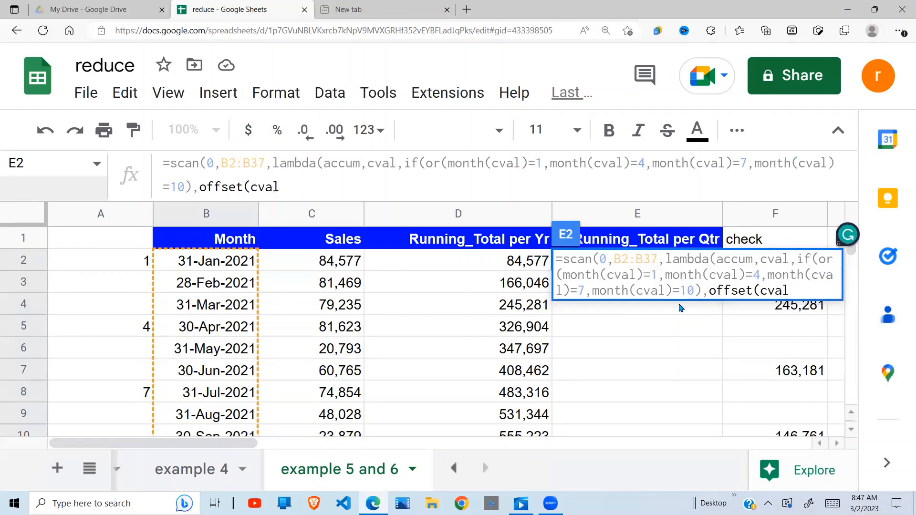
type(", 0,1")
left_click(315, 184)
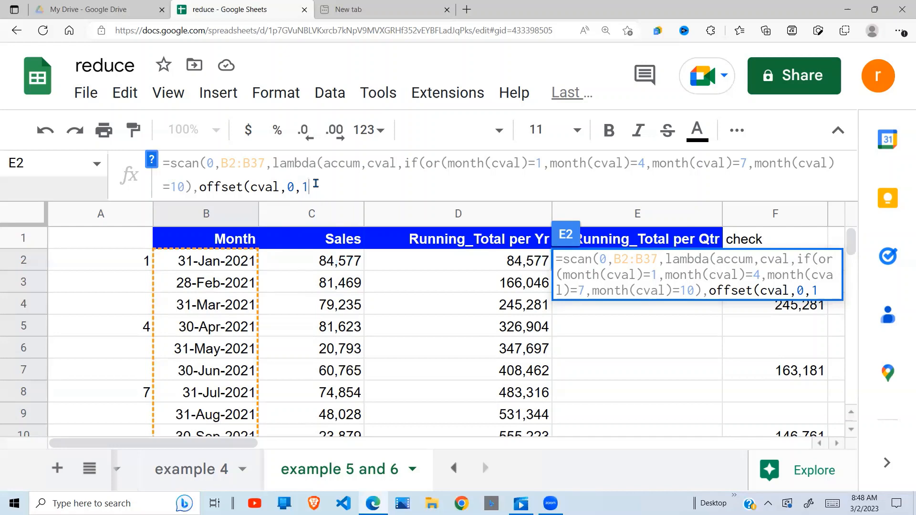
type(")")
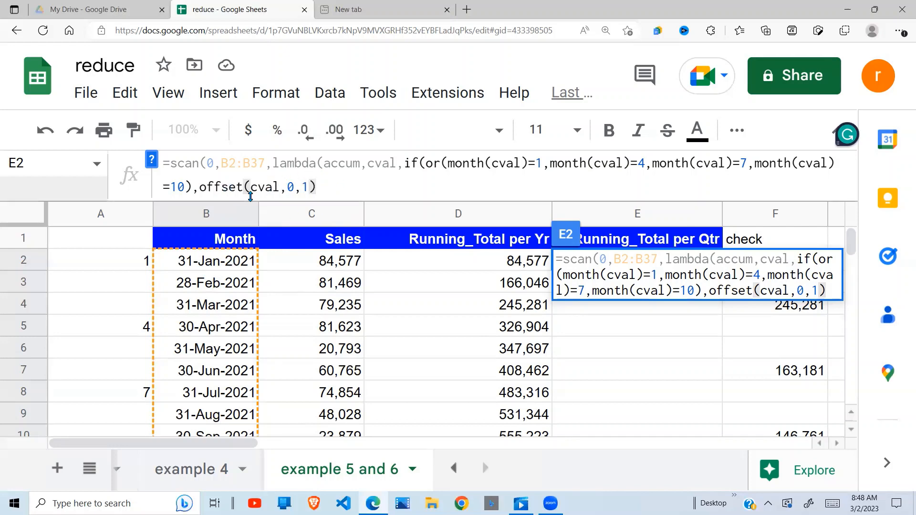
type(",")
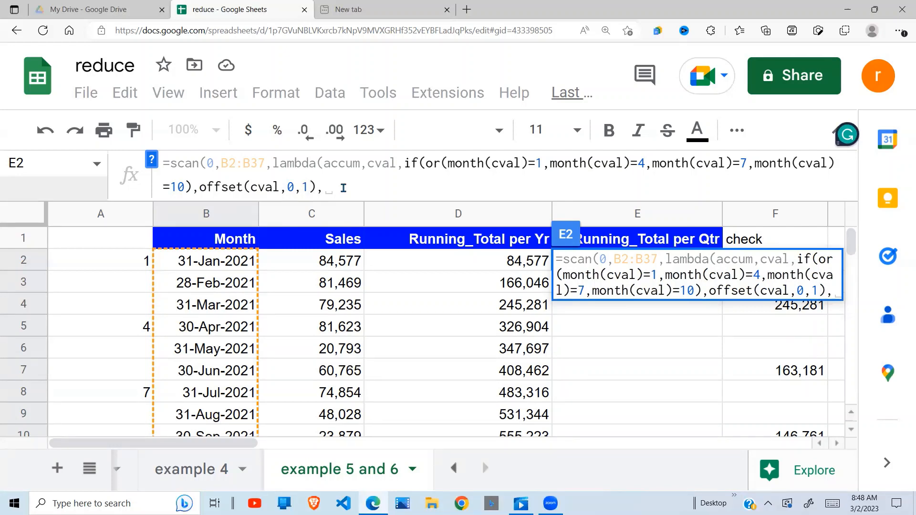
type("off")
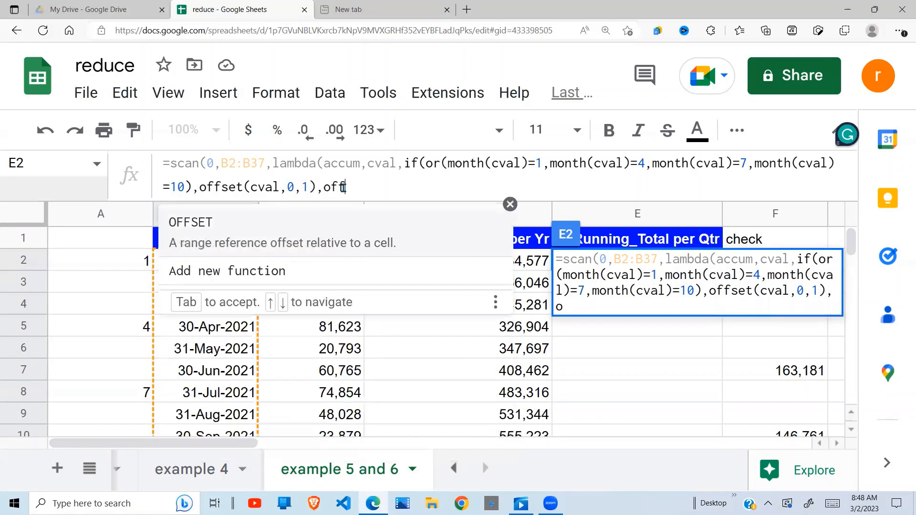
key("BackSpace")
key("BackSpace")
key("BackSpace")
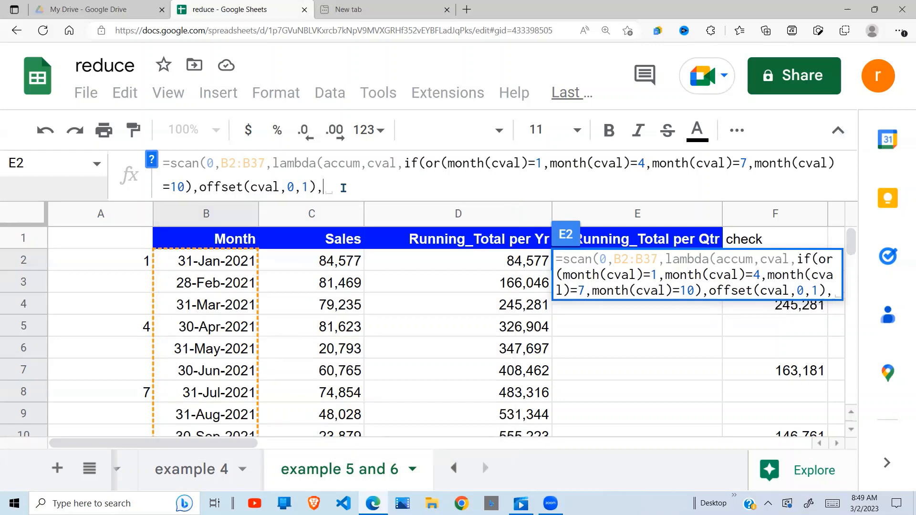
Enter accum + offset(cval,0,1) as the IF function's value when the condition is false.
type("accum")
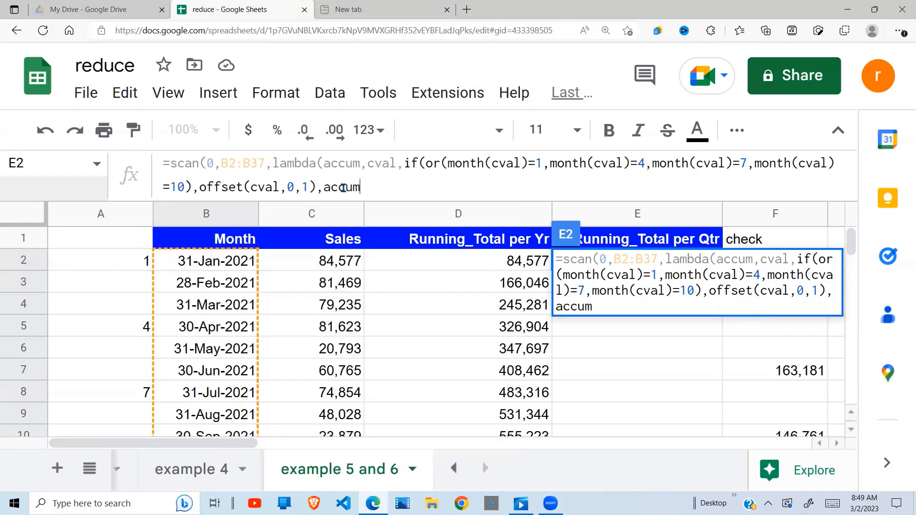
type(" + ")
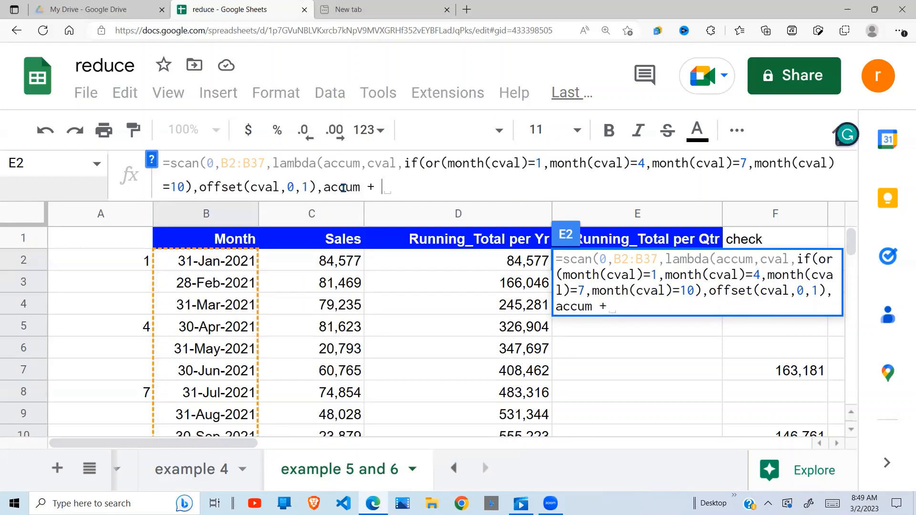
type("offset")
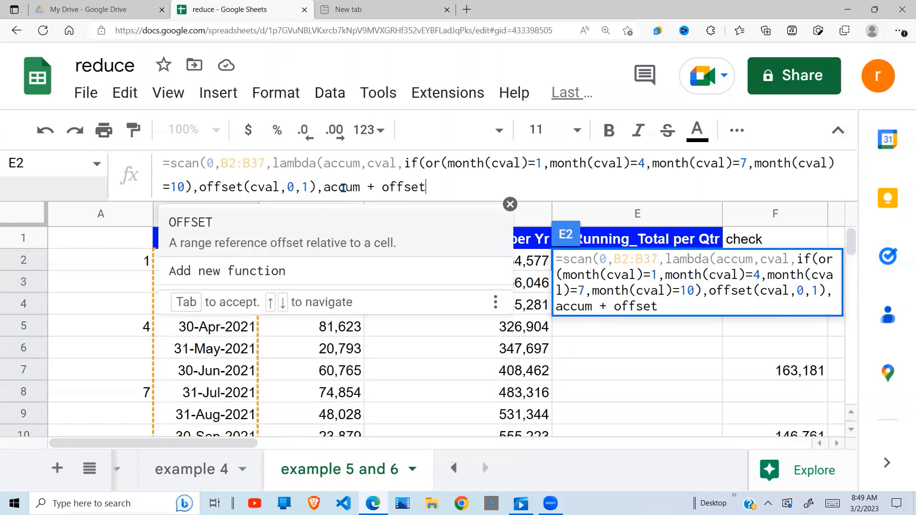
type("(cval")
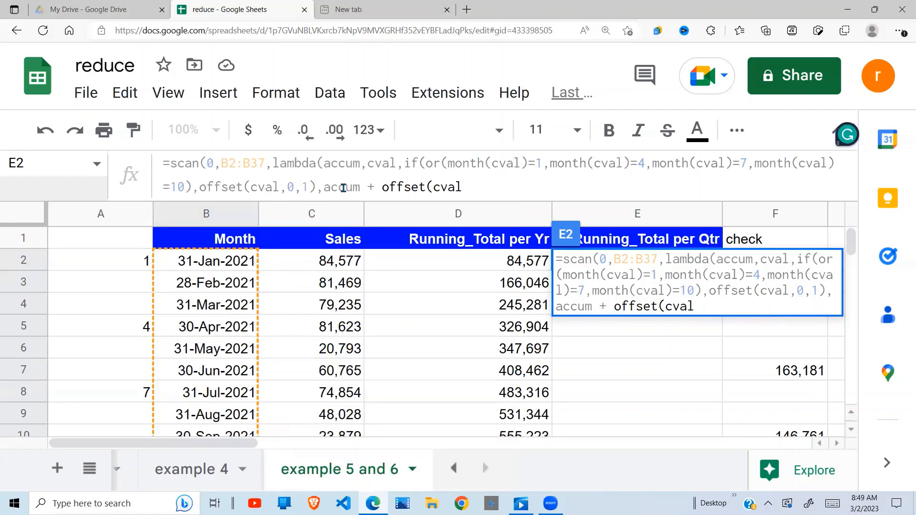
type(",0,1)")
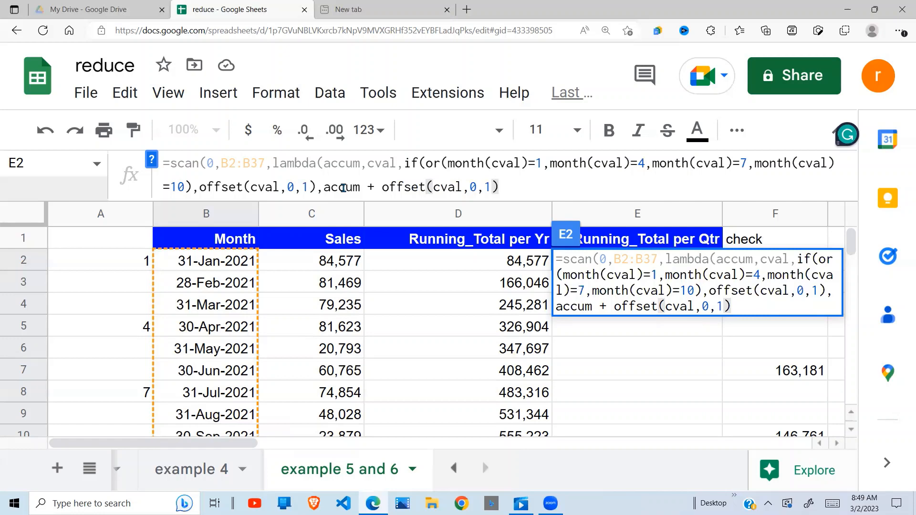
Close the IF, LAMBDA and SCAN functions and commit the quarterly running total formula in E2.
type(")")
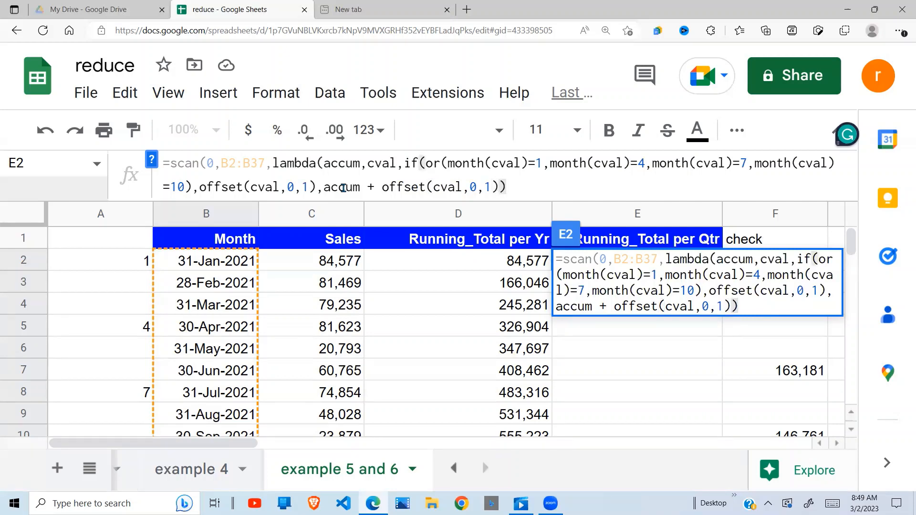
type(")")
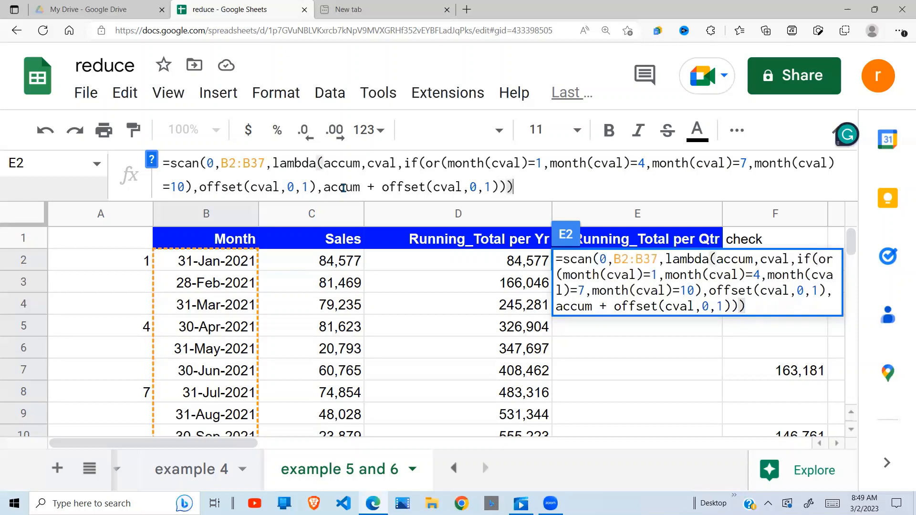
type(")")
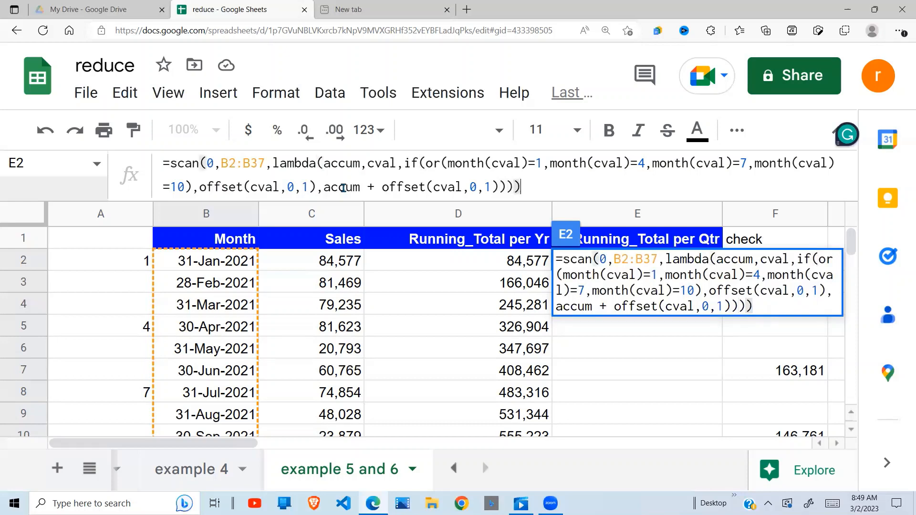
key("Return")
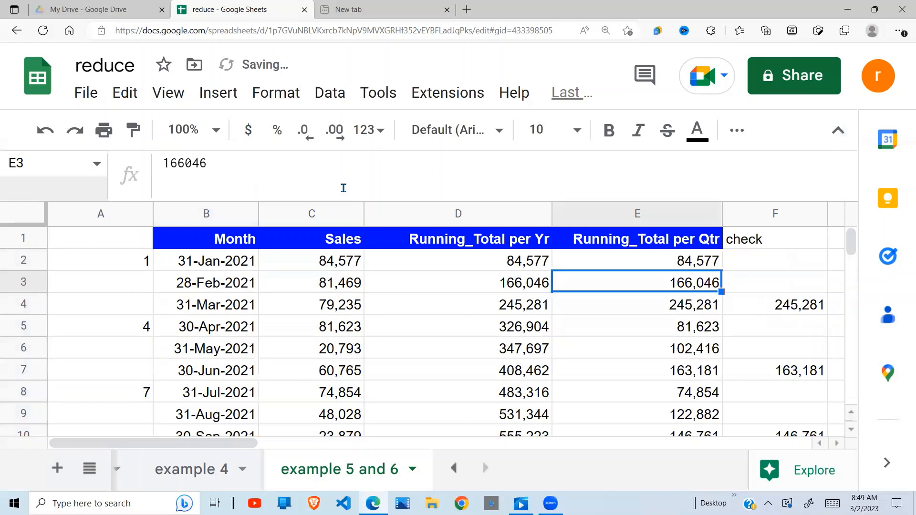
Compare the January to March 2021 sales with the quarterly running totals in E2:E4.
key("Down")
key("Down")
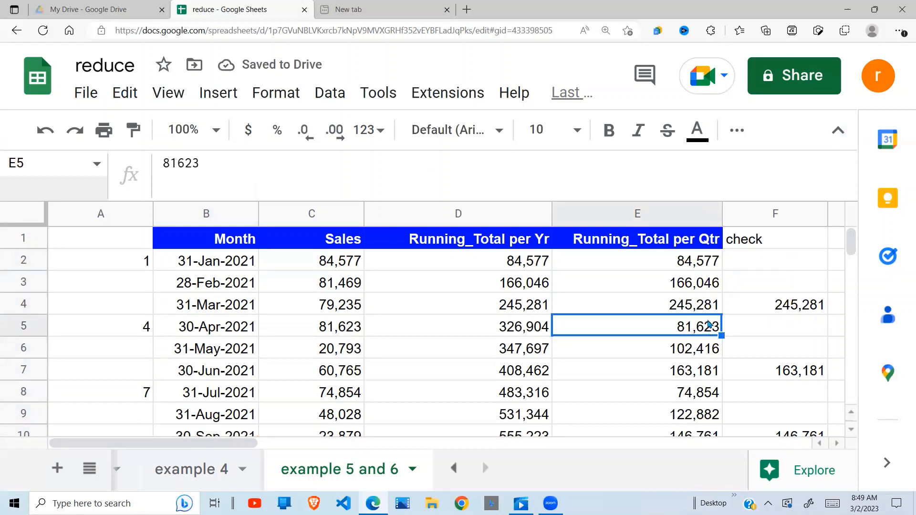
left_click(578, 266)
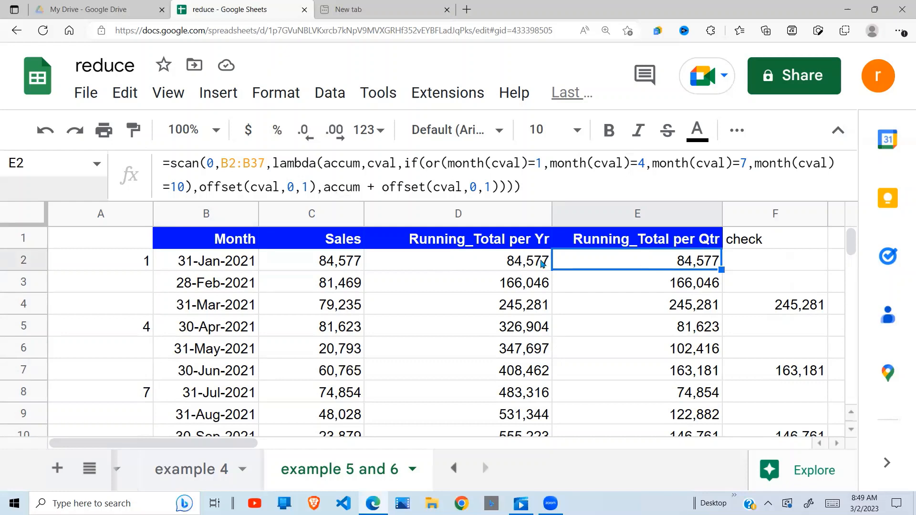
left_click(364, 262)
left_click(688, 263)
left_click(335, 285)
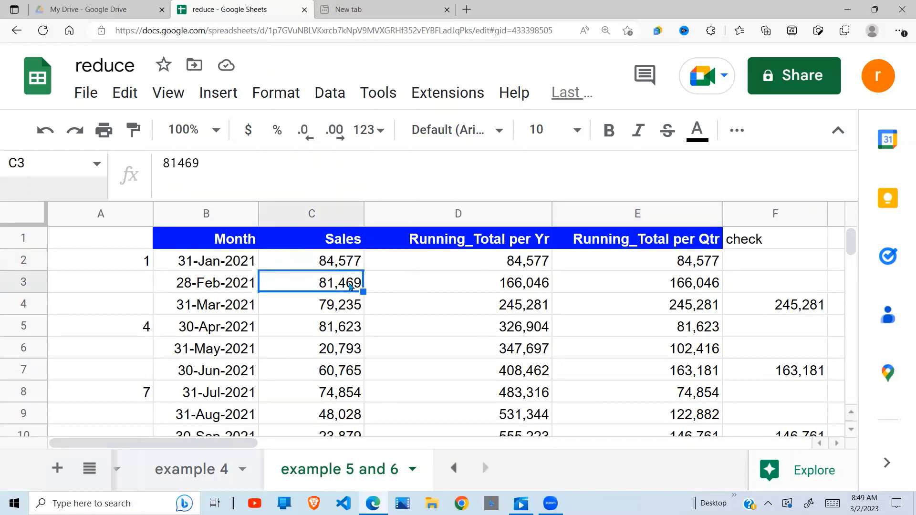
left_click(686, 282)
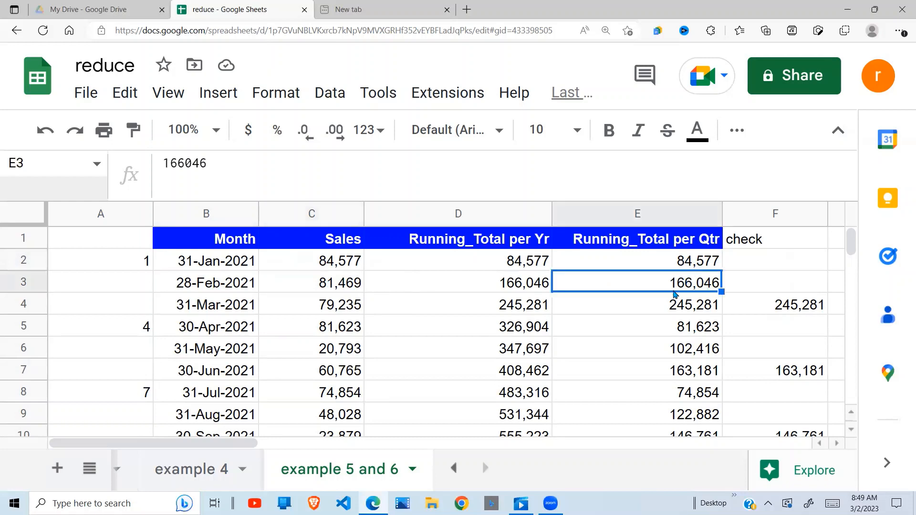
left_click(325, 308)
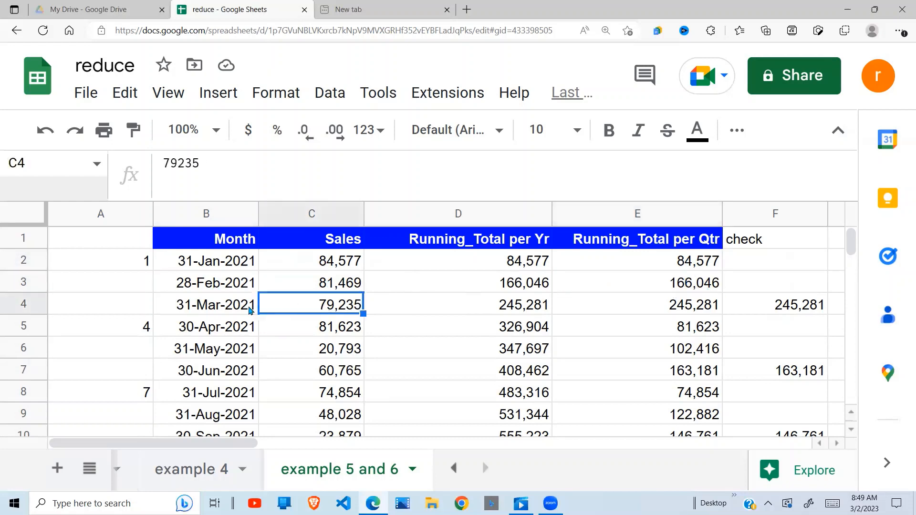
left_click(706, 312)
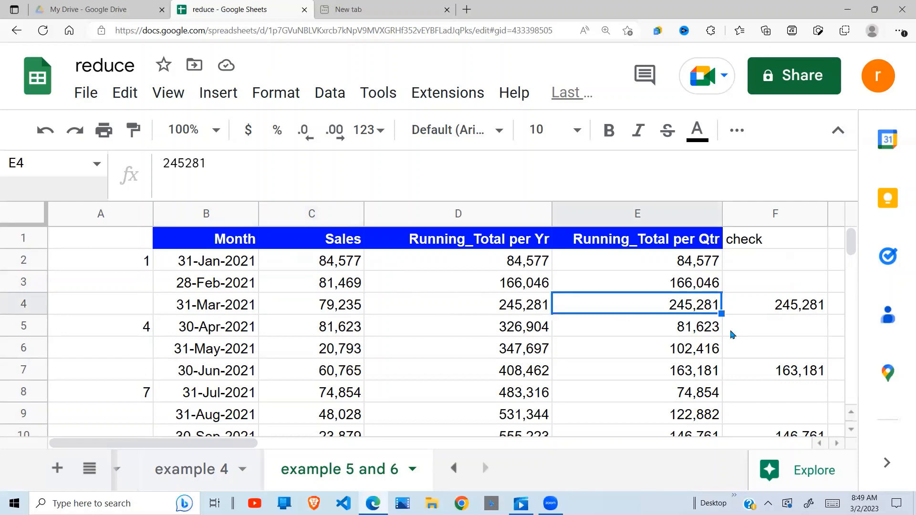
Compare the April to June 2021 sales with the quarterly running totals in E5:E7.
left_click(701, 329)
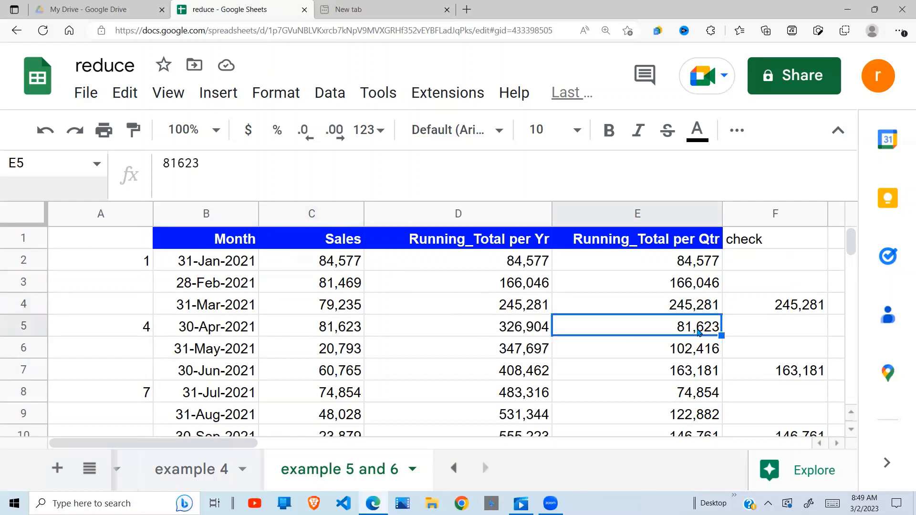
left_click(331, 333)
left_click(684, 327)
left_click(334, 332)
left_click(691, 332)
left_click(337, 349)
left_click(692, 348)
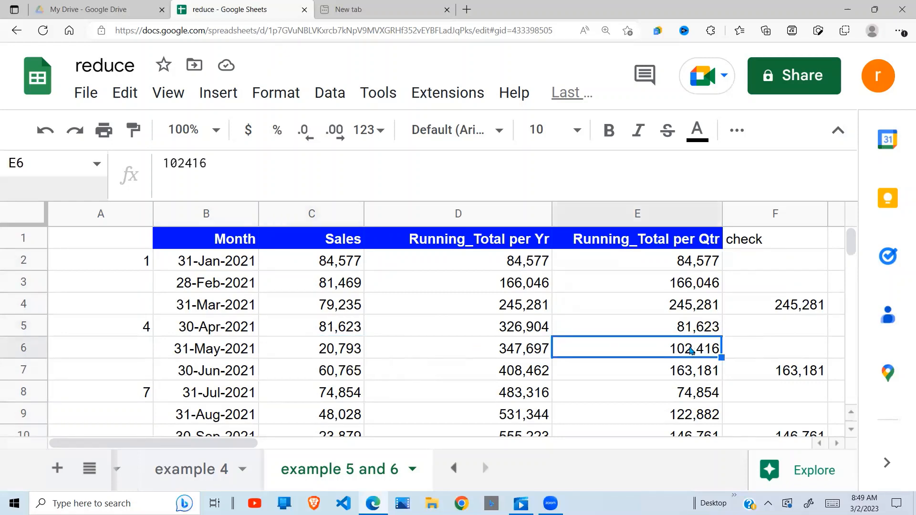
left_click(342, 379)
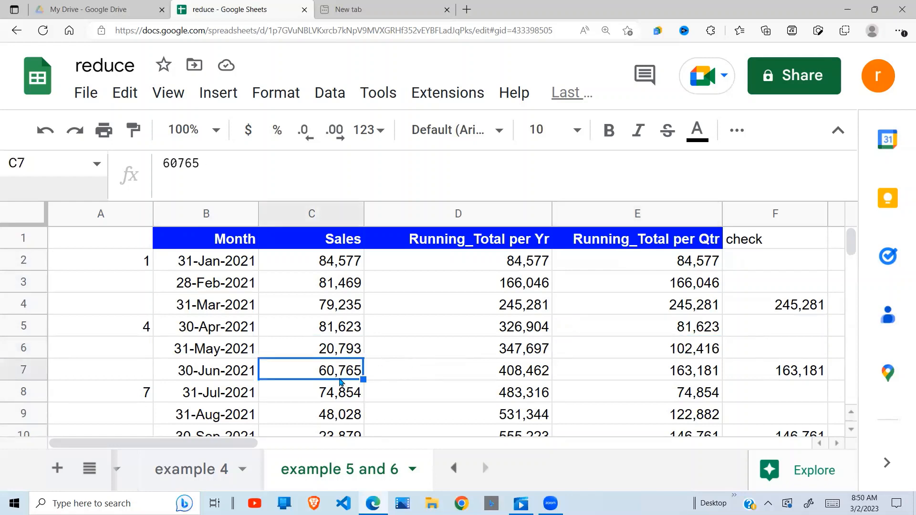
left_click(682, 377)
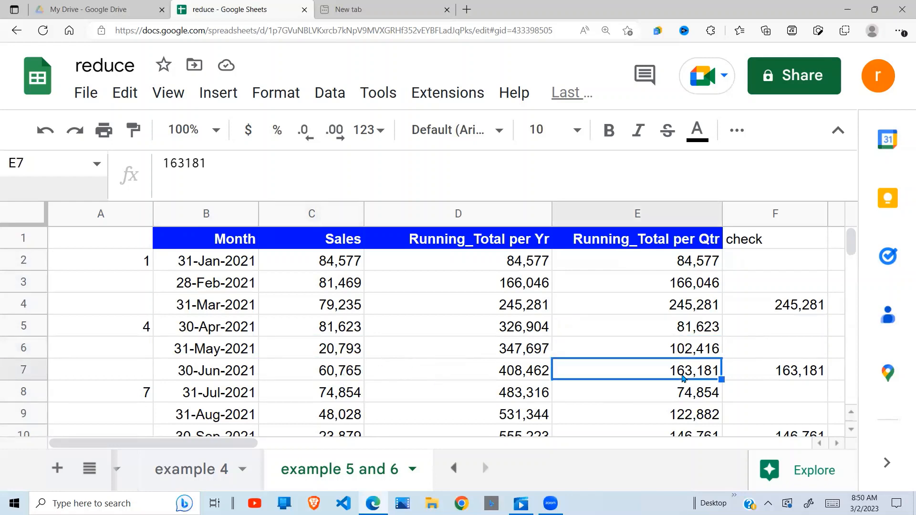
Review the quarterly running totals in column E through the third quarter of 2021, and recheck February's total against its sales.
left_click(696, 394)
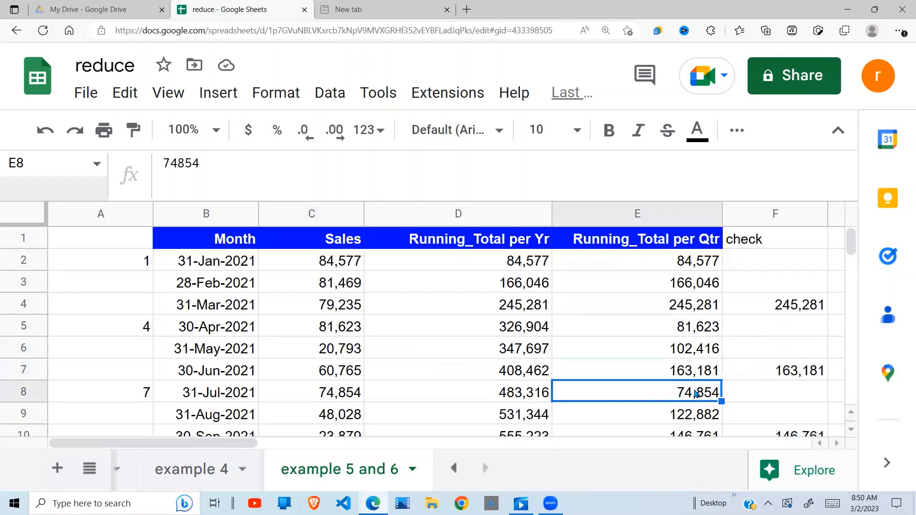
key("Down")
key("Up")
key("Up")
key("Up")
key("Up")
key("Up")
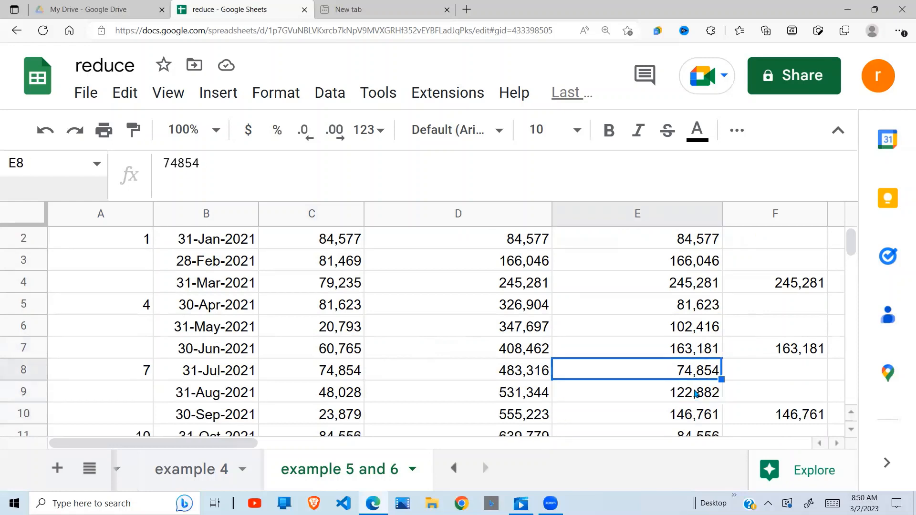
key("Down")
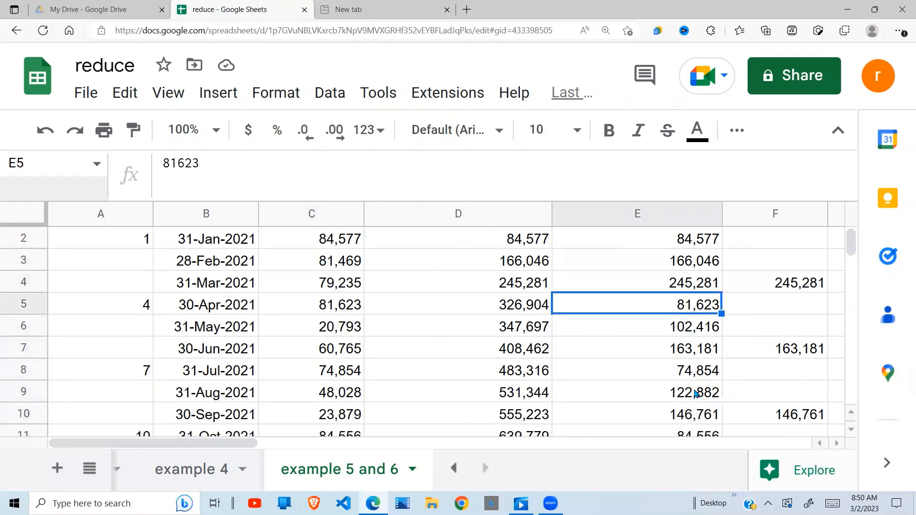
key("Down")
key("Down")
key("Down")
key("Down")
key("Down")
key("Down")
key("Up")
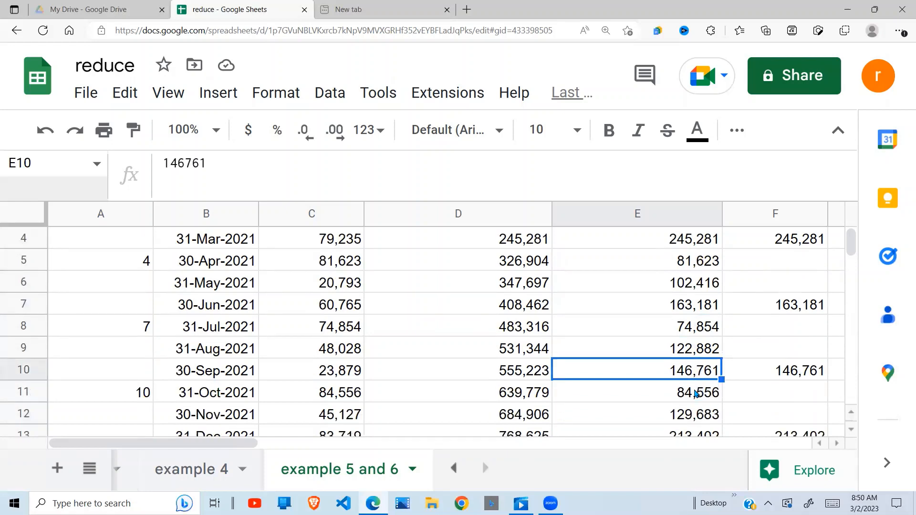
key("Up")
key("Up")
key("Up")
key("Up")
key("Up")
key("Up")
key("Up")
key("Up")
key("Up")
key("Down")
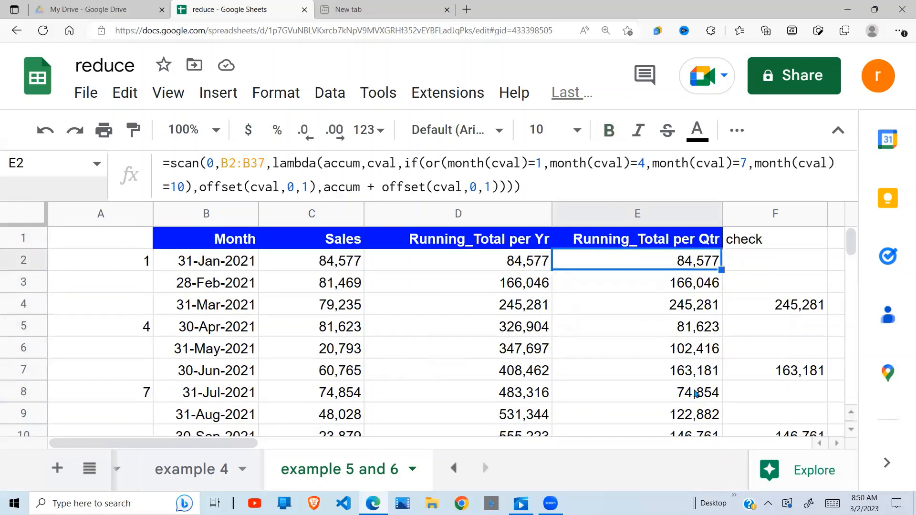
key("Down")
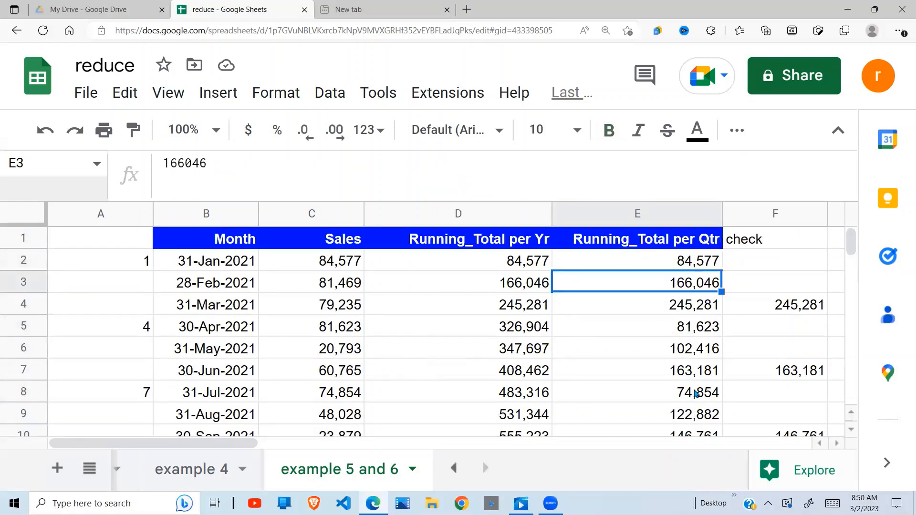
left_click(351, 289)
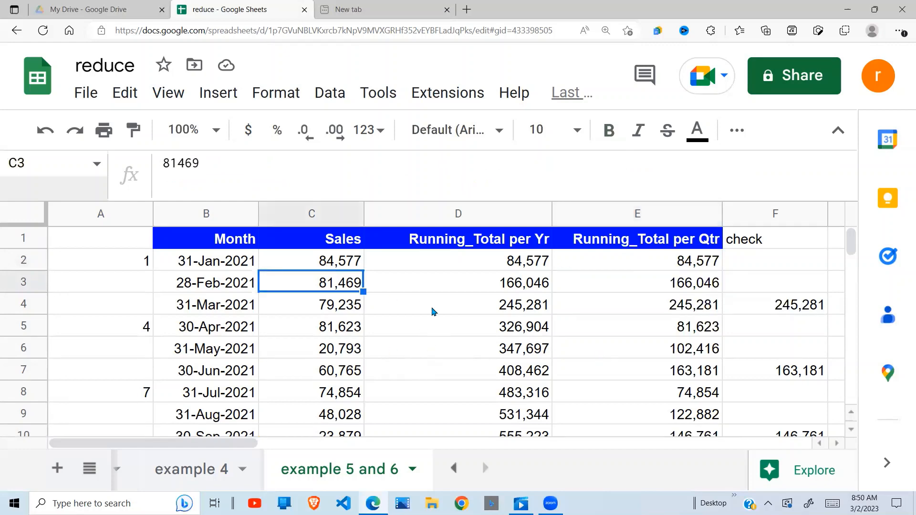